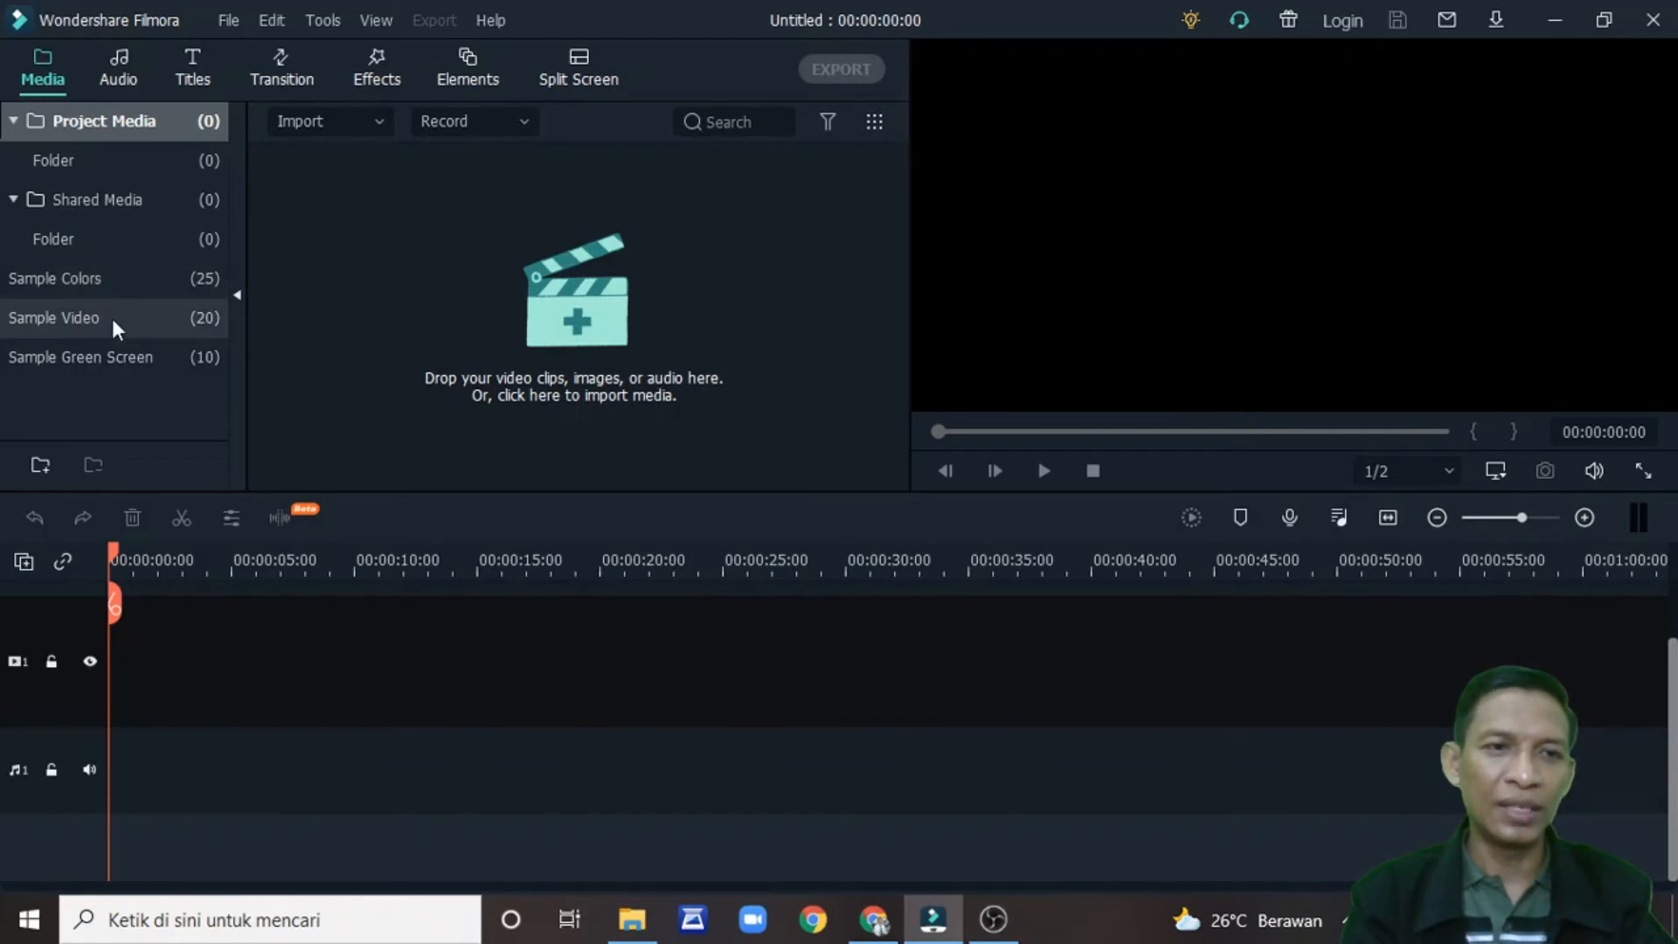
# Step: Place the sample videos Travel 04 and Travel 05 back to back at the start of video track 1
pyautogui.click(91, 329)
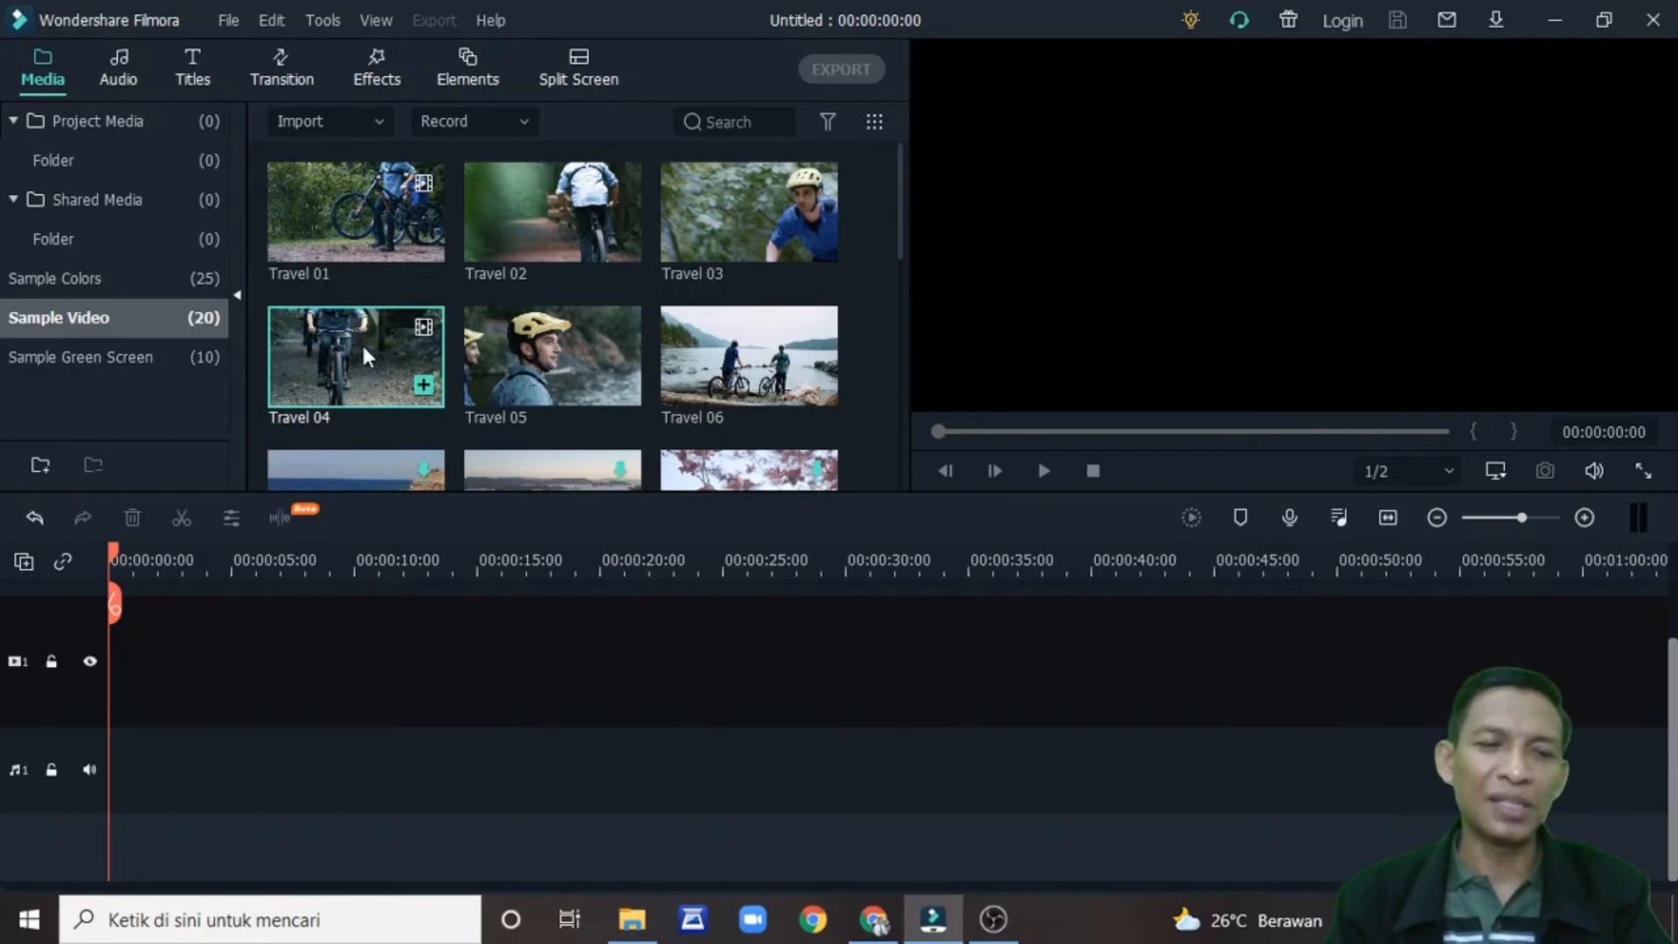
pyautogui.moveTo(362, 348); pyautogui.dragTo(108, 633)
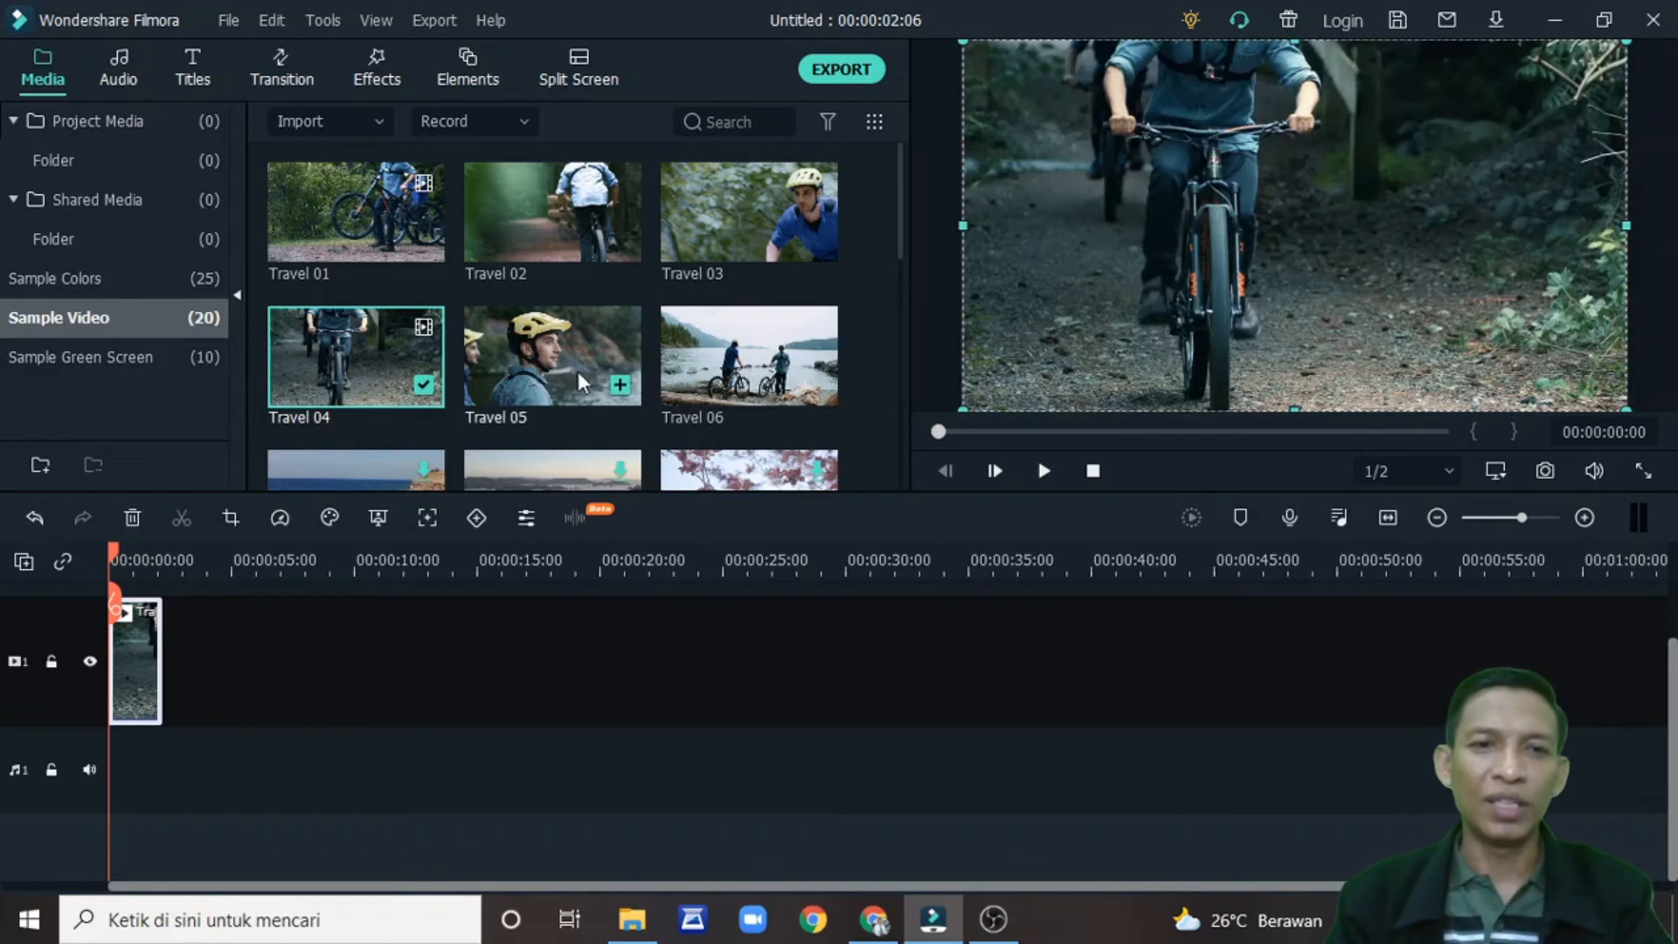
pyautogui.moveTo(574, 371); pyautogui.dragTo(173, 682)
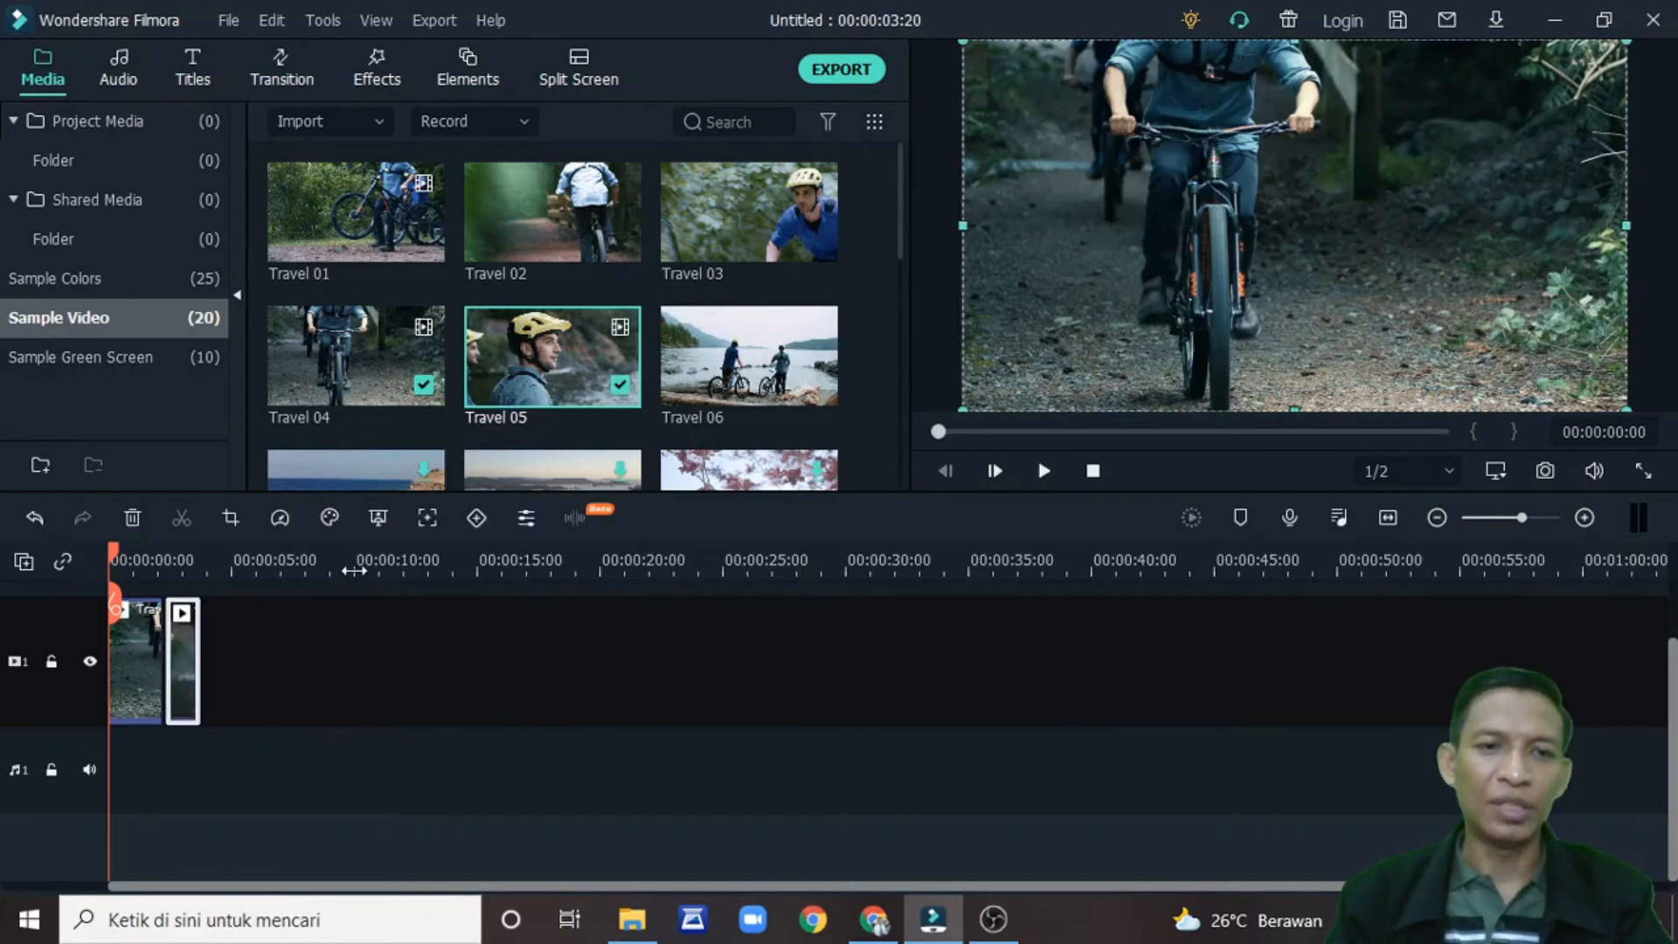
pyautogui.moveTo(353, 570); pyautogui.dragTo(806, 587)
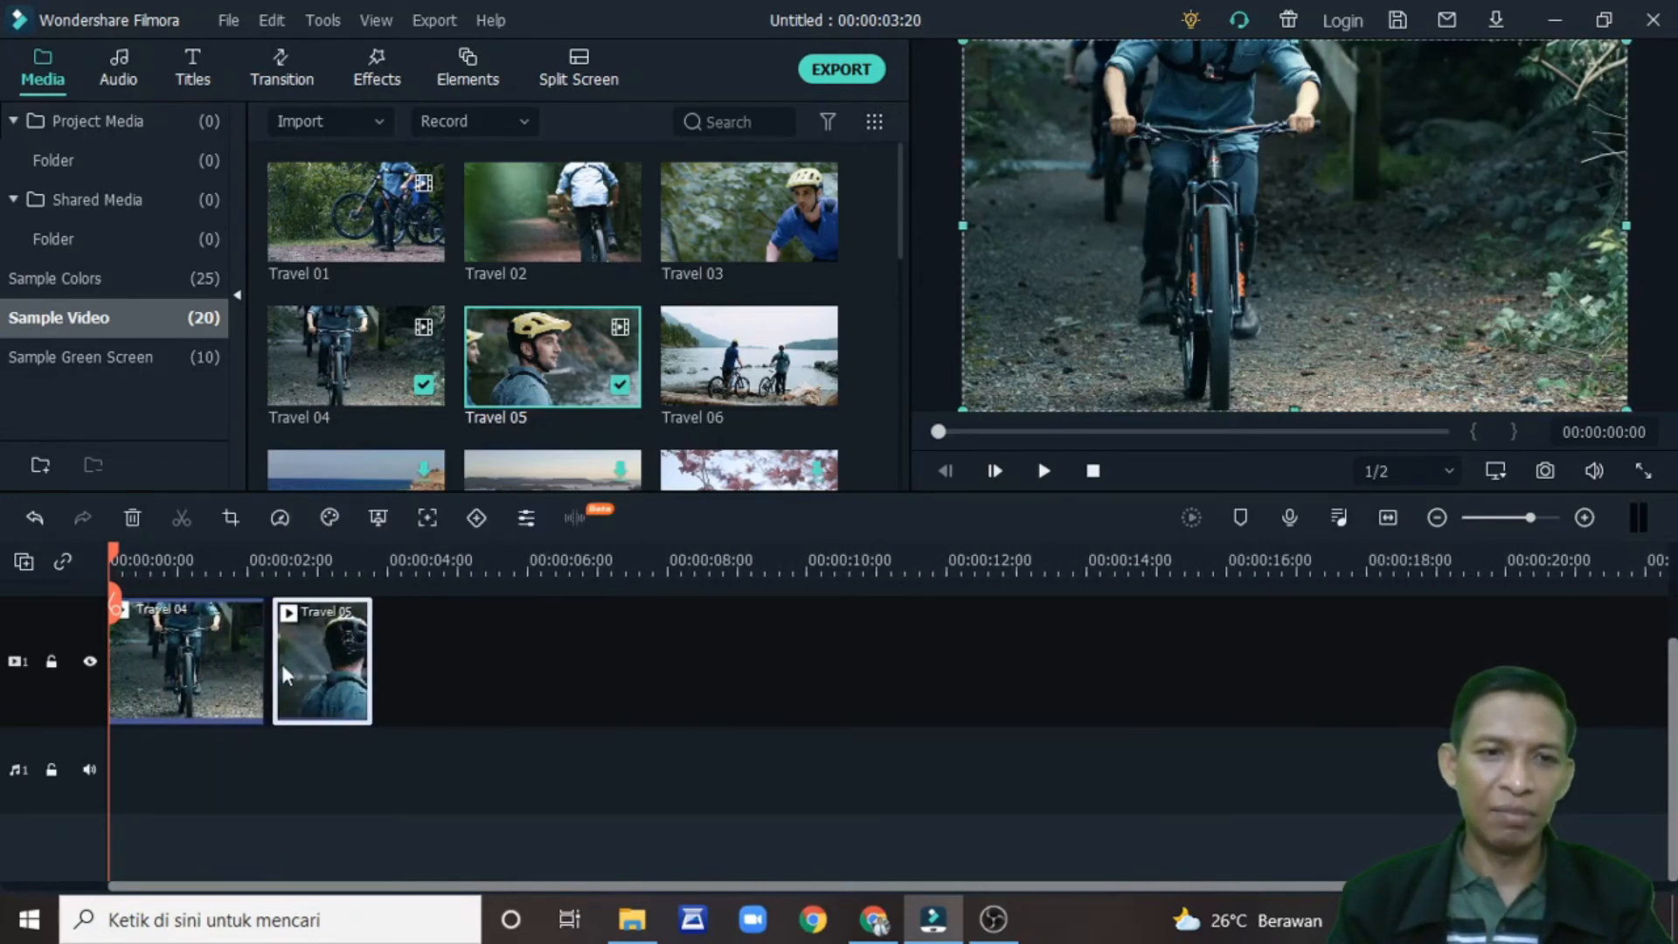
pyautogui.moveTo(302, 674); pyautogui.dragTo(295, 678)
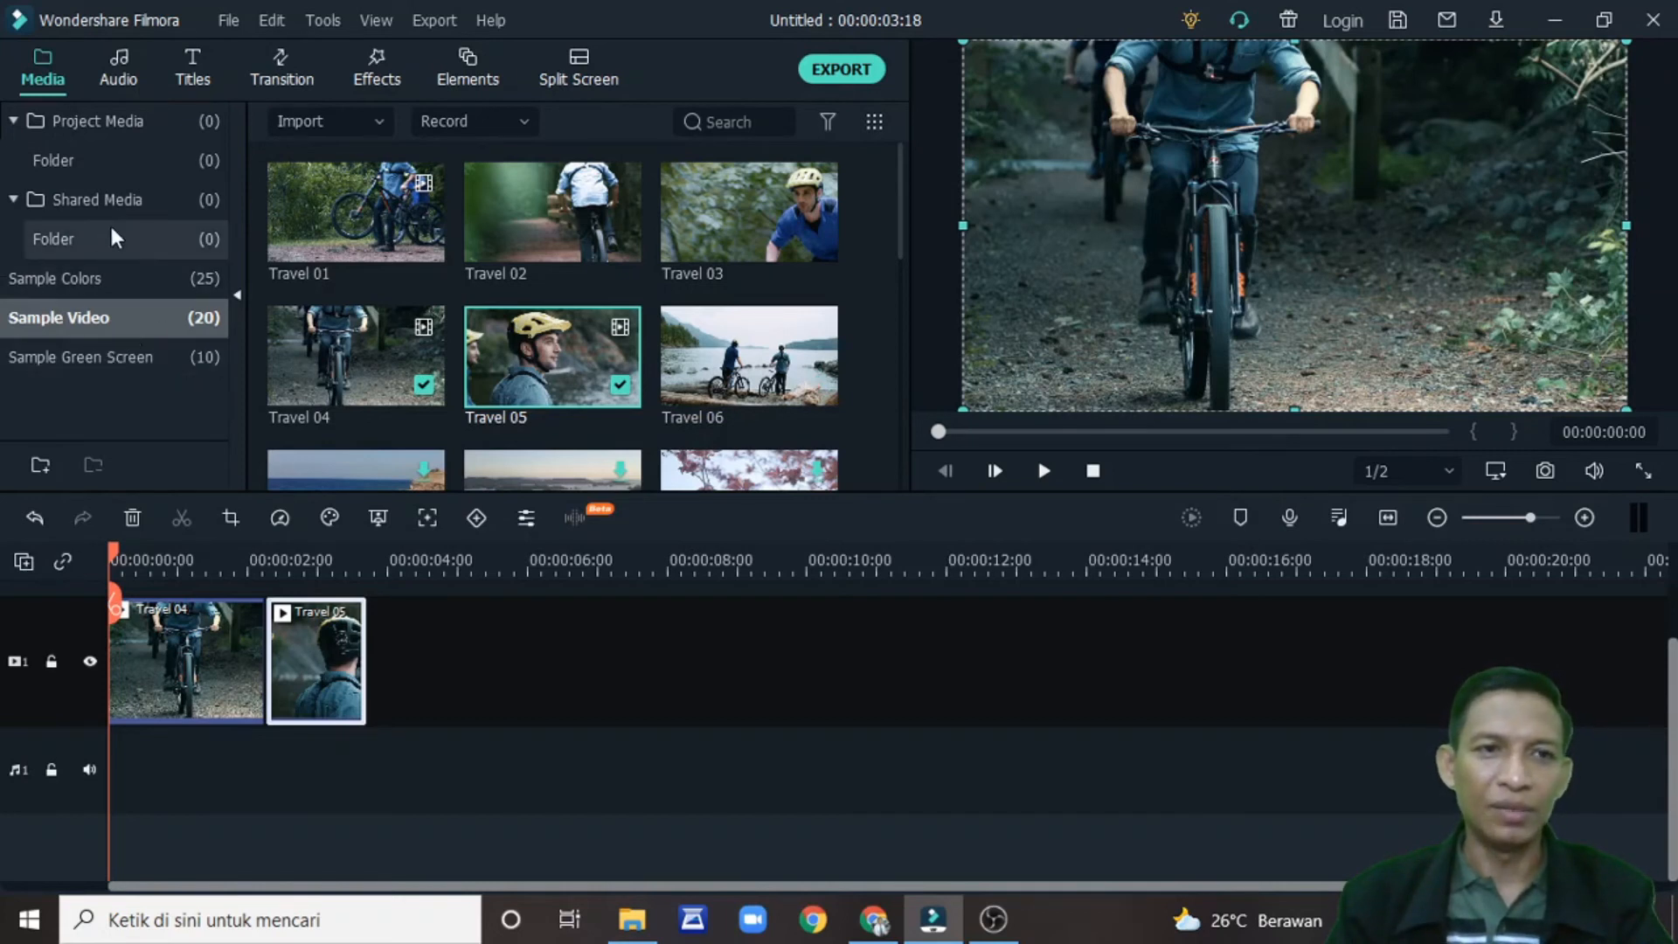
# Step: Import the image belajar-daring.jpg from the NGOPIT folder into the project media
pyautogui.click(322, 133)
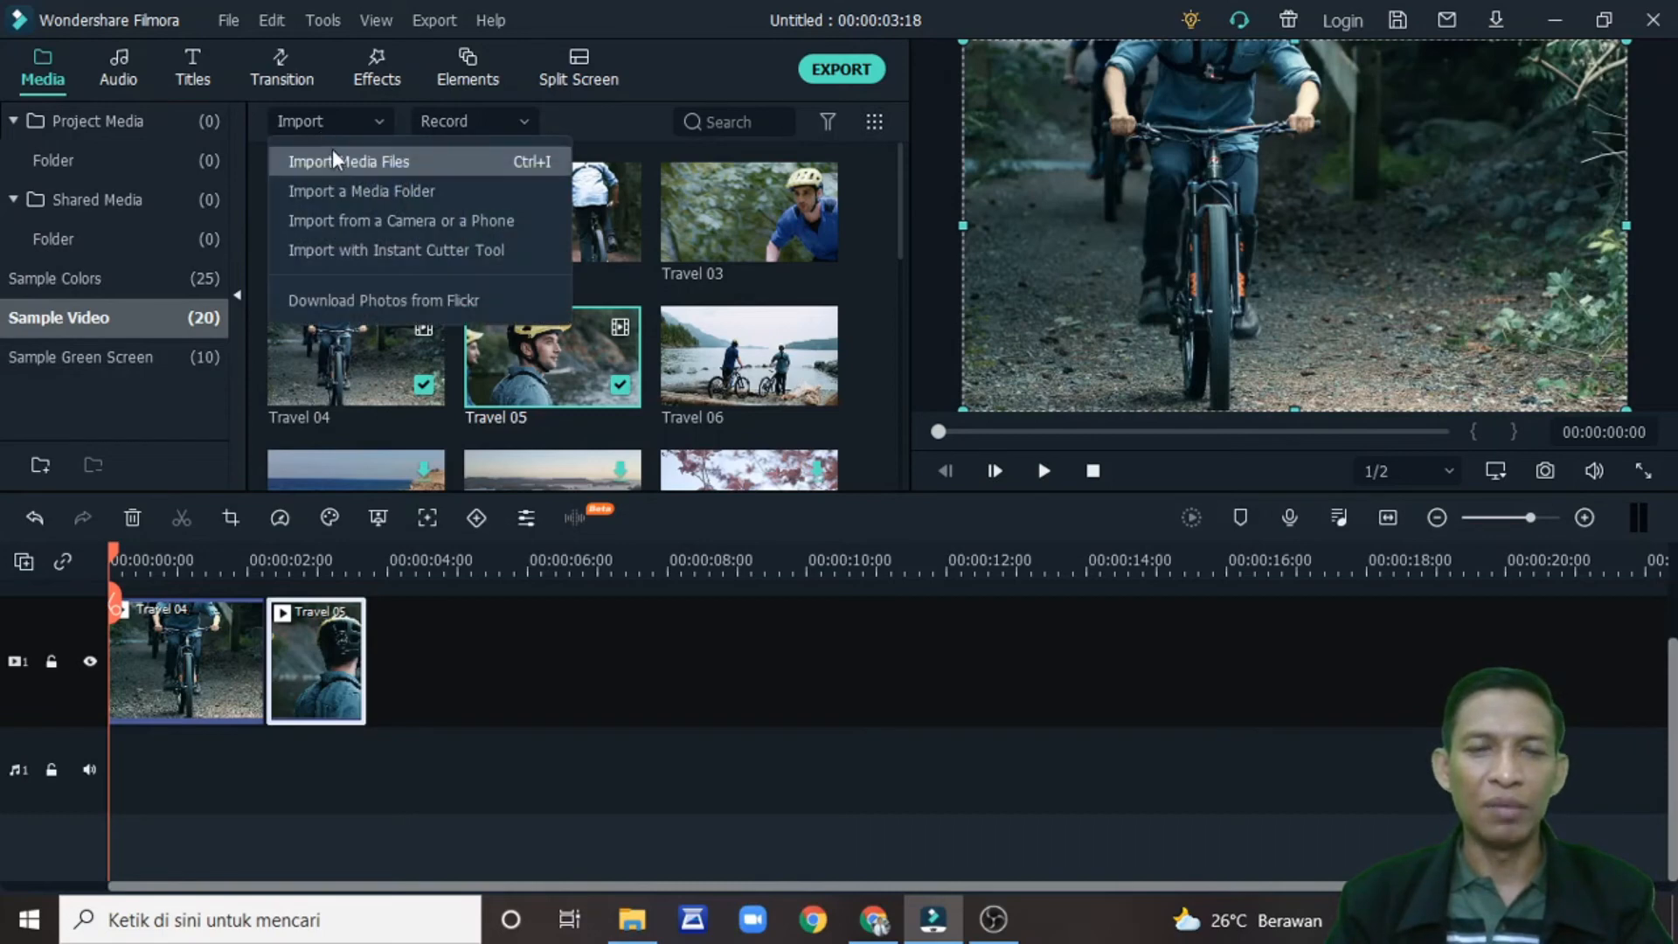
pyautogui.click(333, 160)
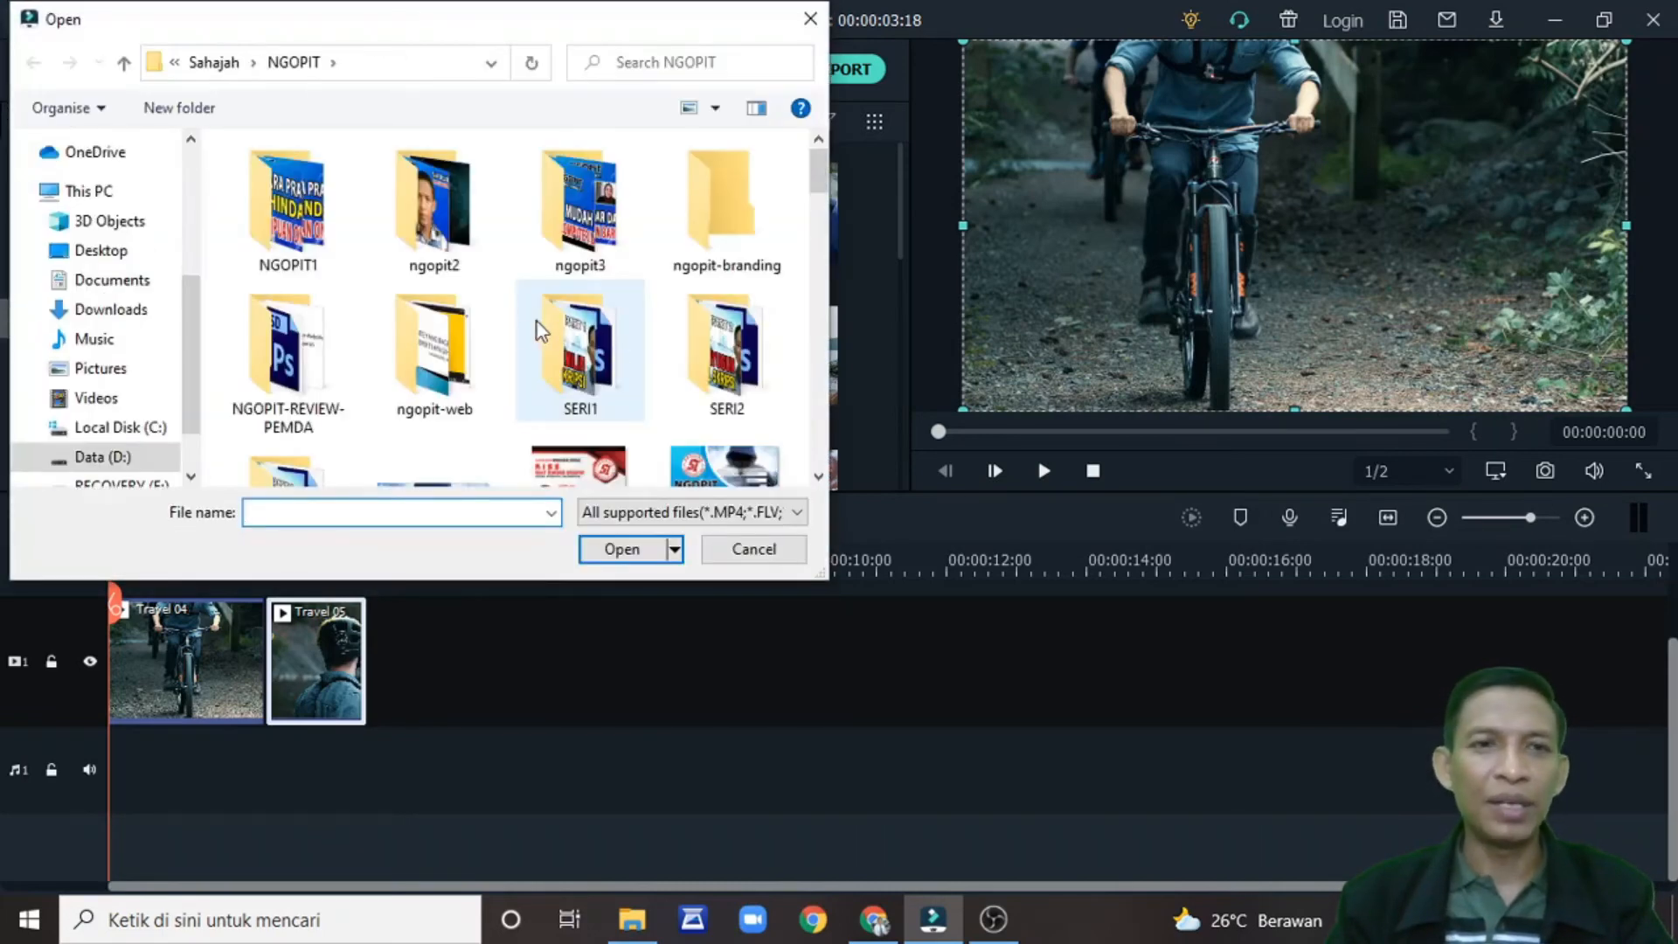
pyautogui.scroll(-3, 612, 315)
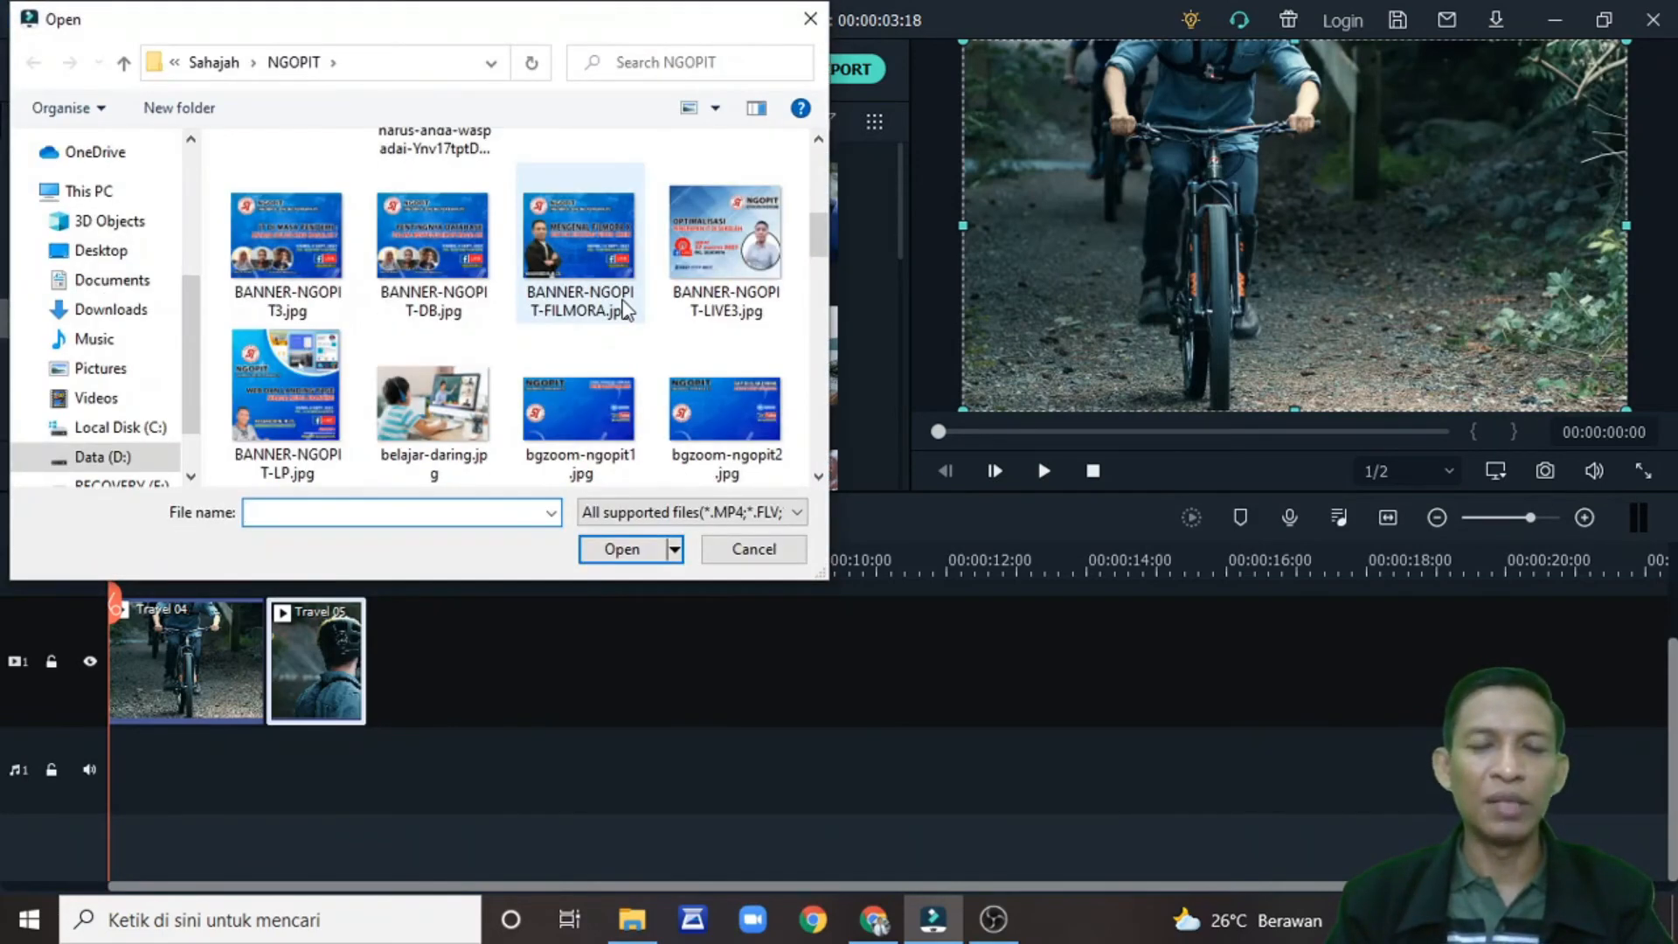
pyautogui.click(446, 406)
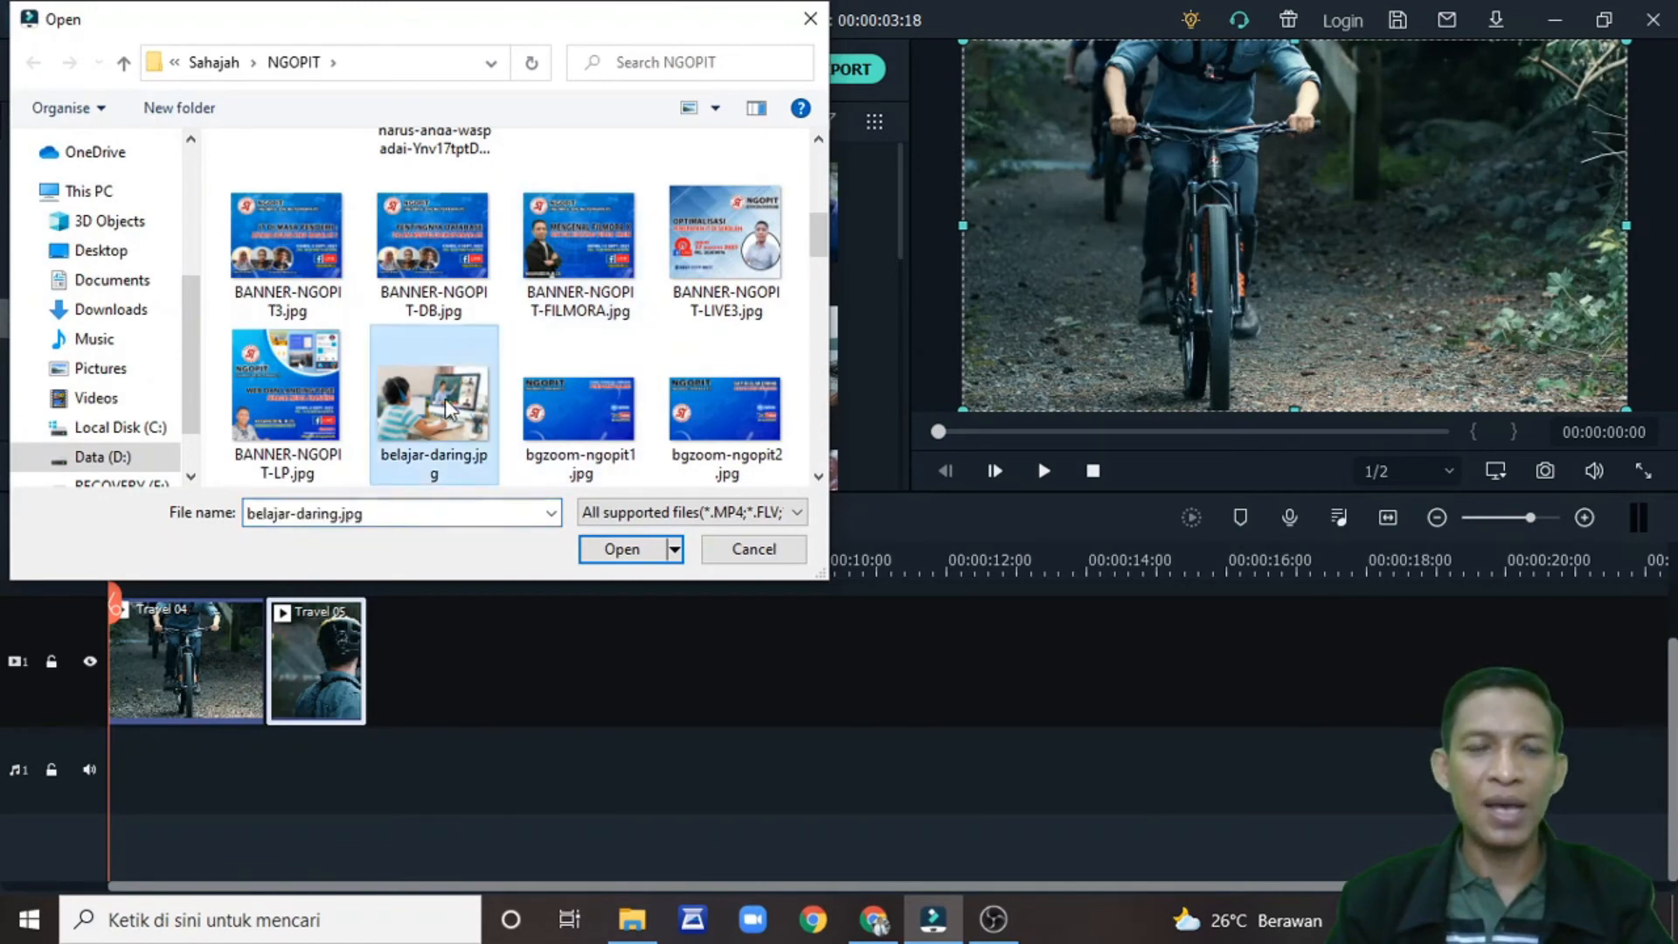
pyautogui.click(621, 550)
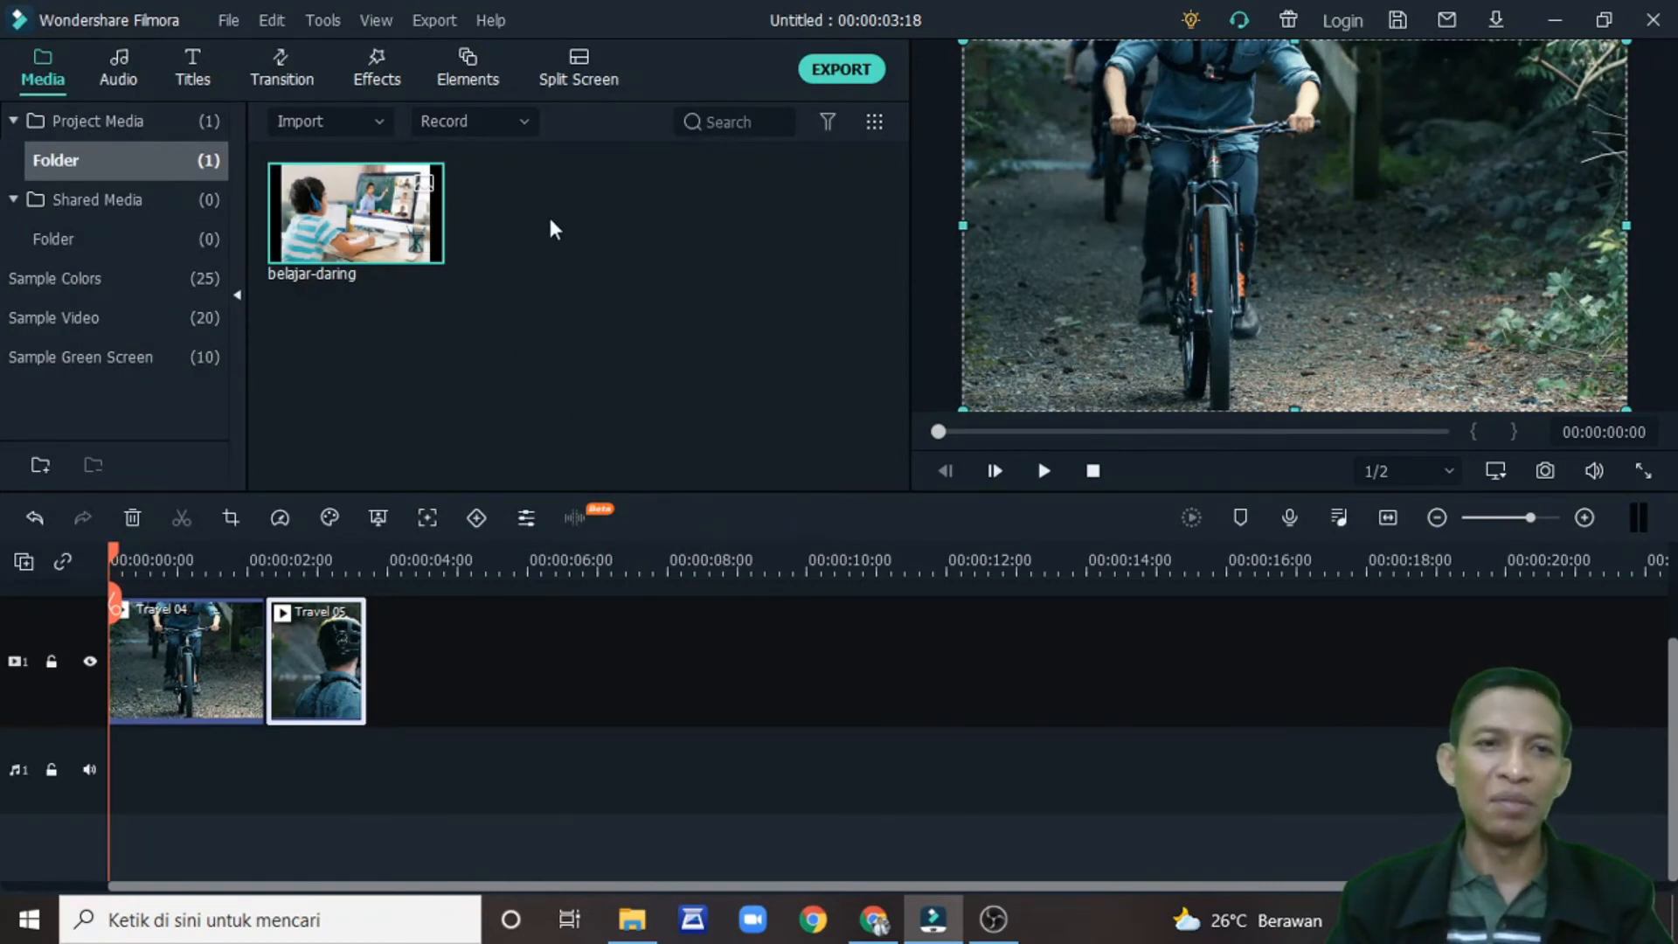
# Step: Place the belajar-daring image directly after the Travel 05 clip on video track 1
pyautogui.moveTo(421, 238)
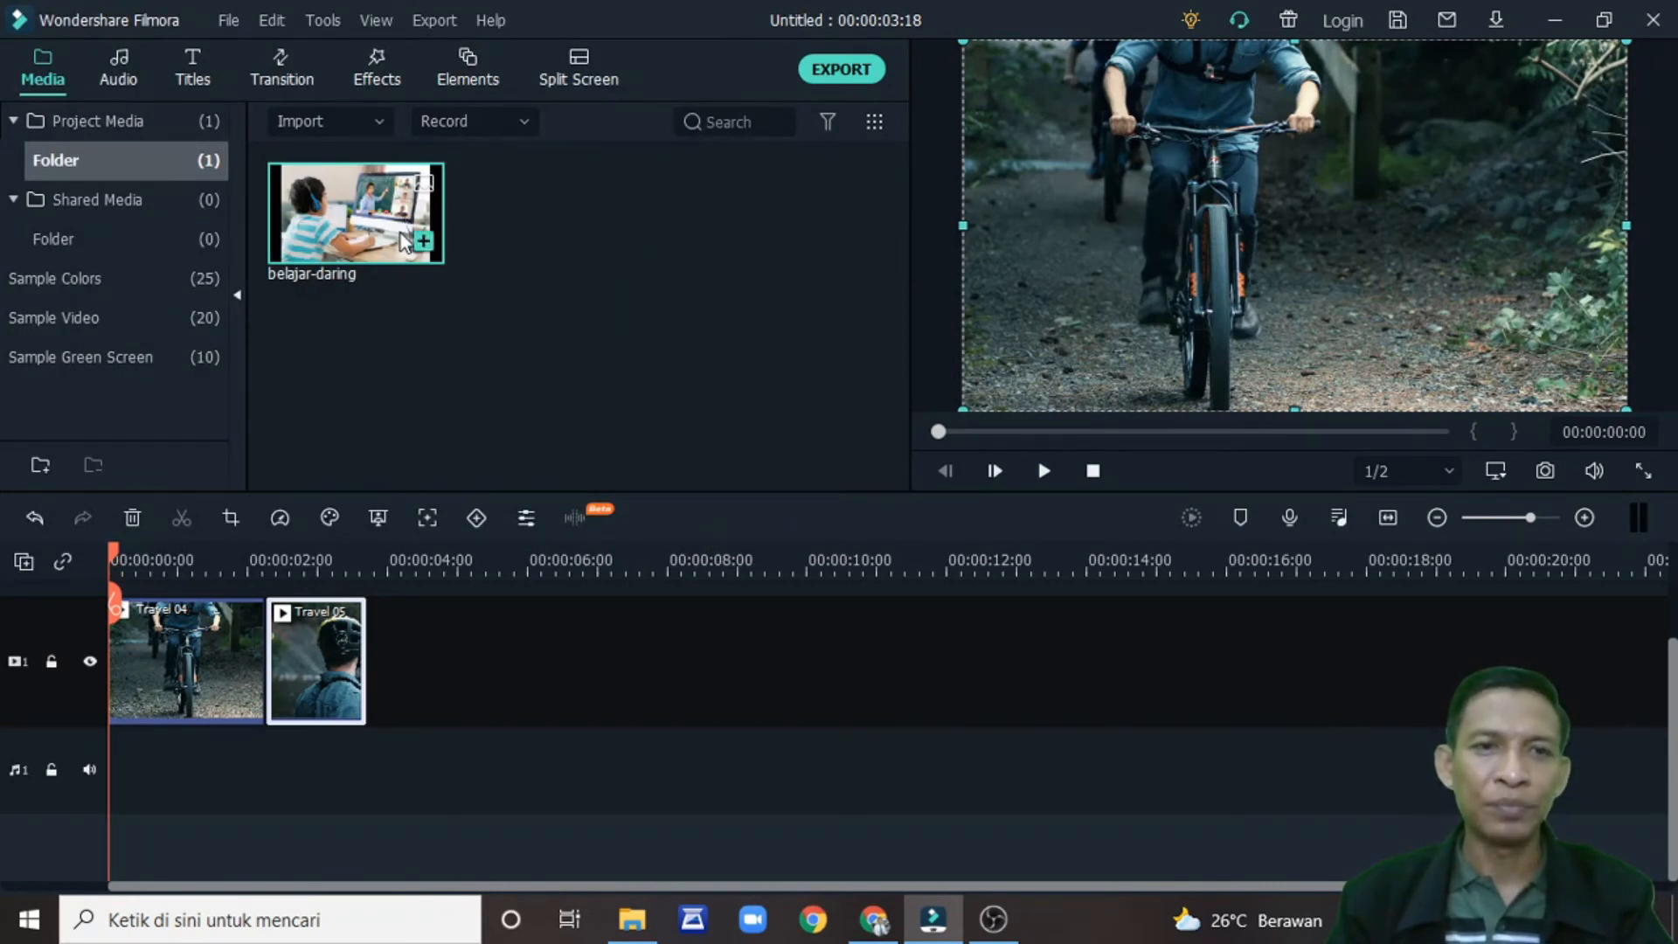
pyautogui.moveTo(404, 240); pyautogui.dragTo(371, 604)
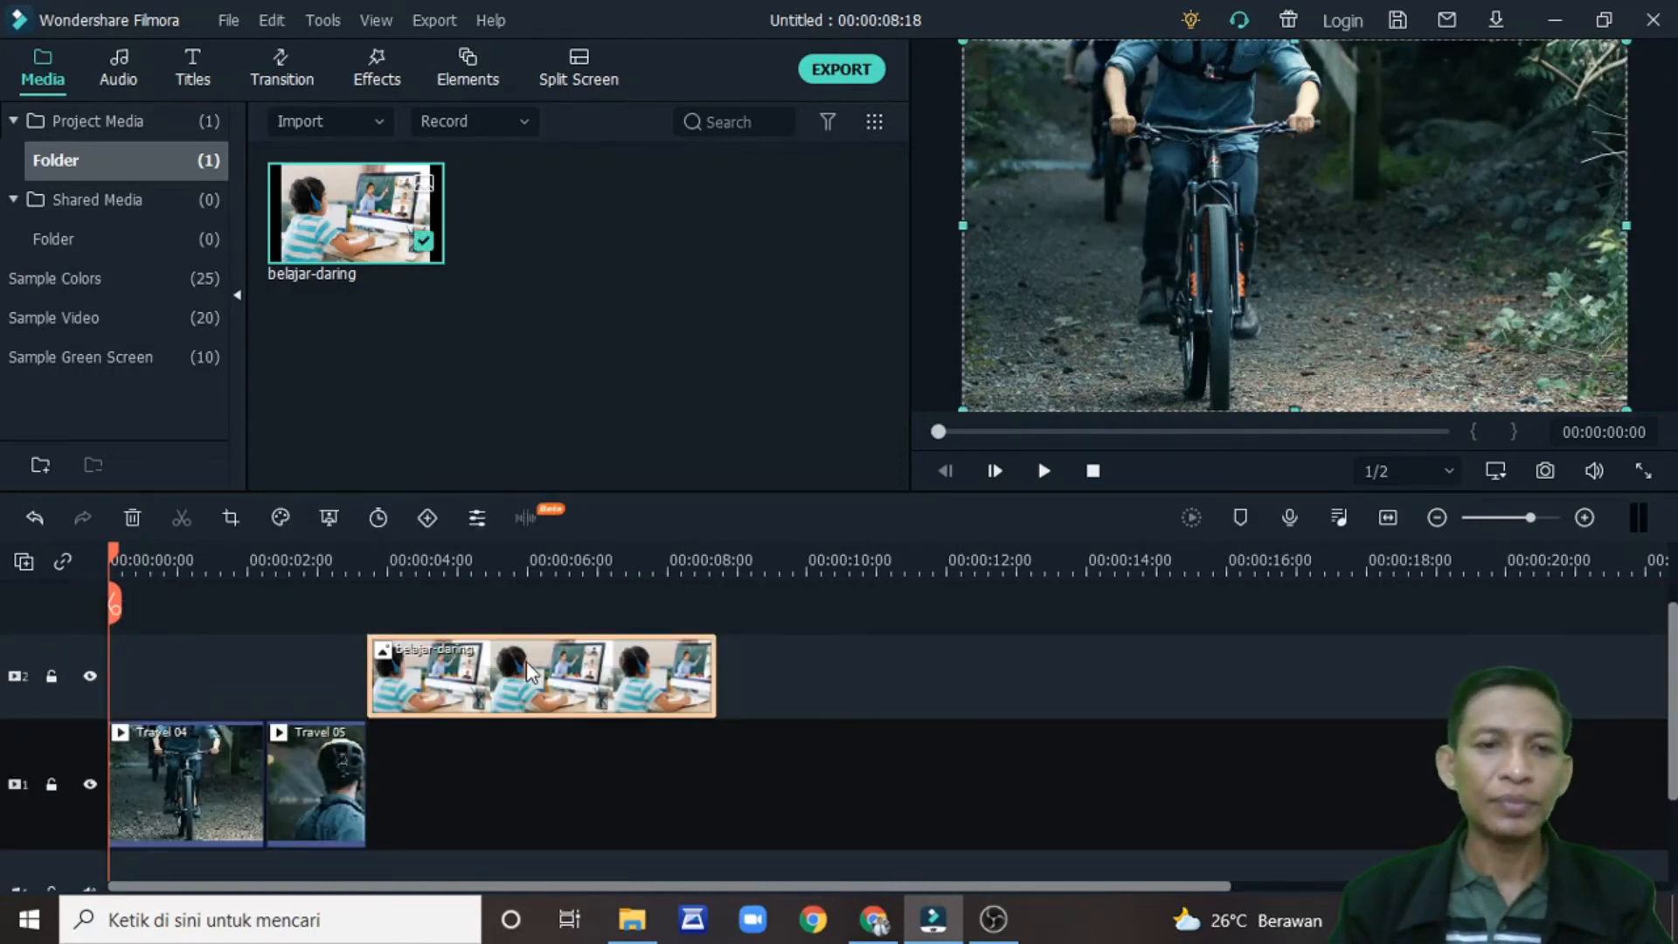
pyautogui.moveTo(492, 671); pyautogui.dragTo(492, 789)
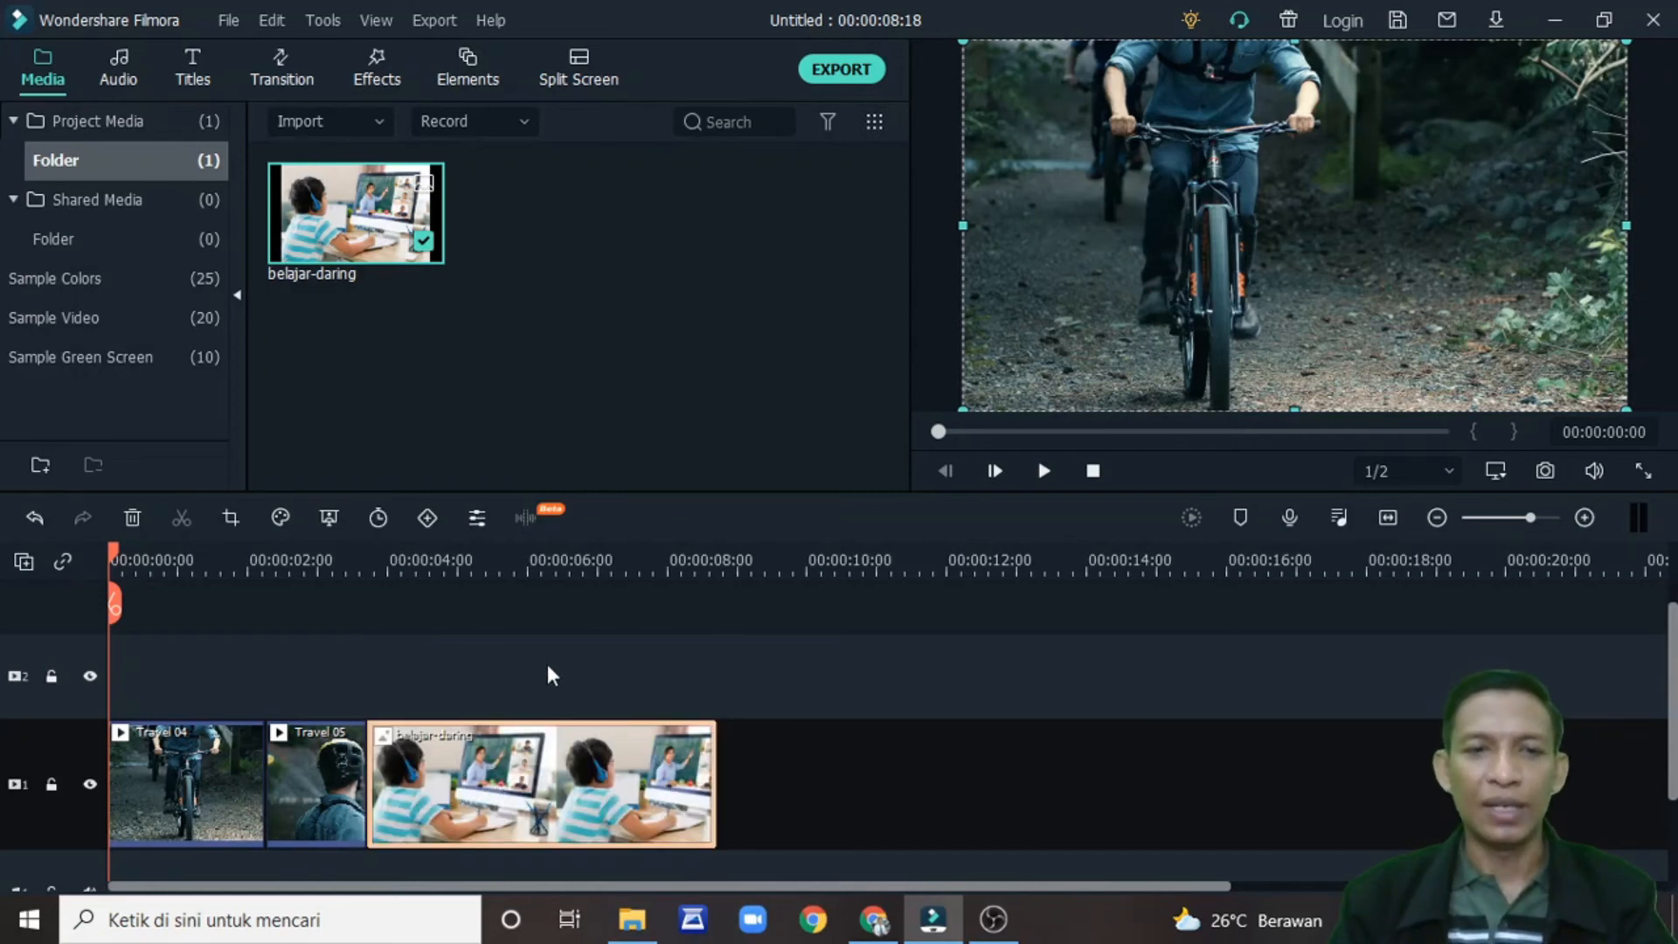
pyautogui.click(556, 615)
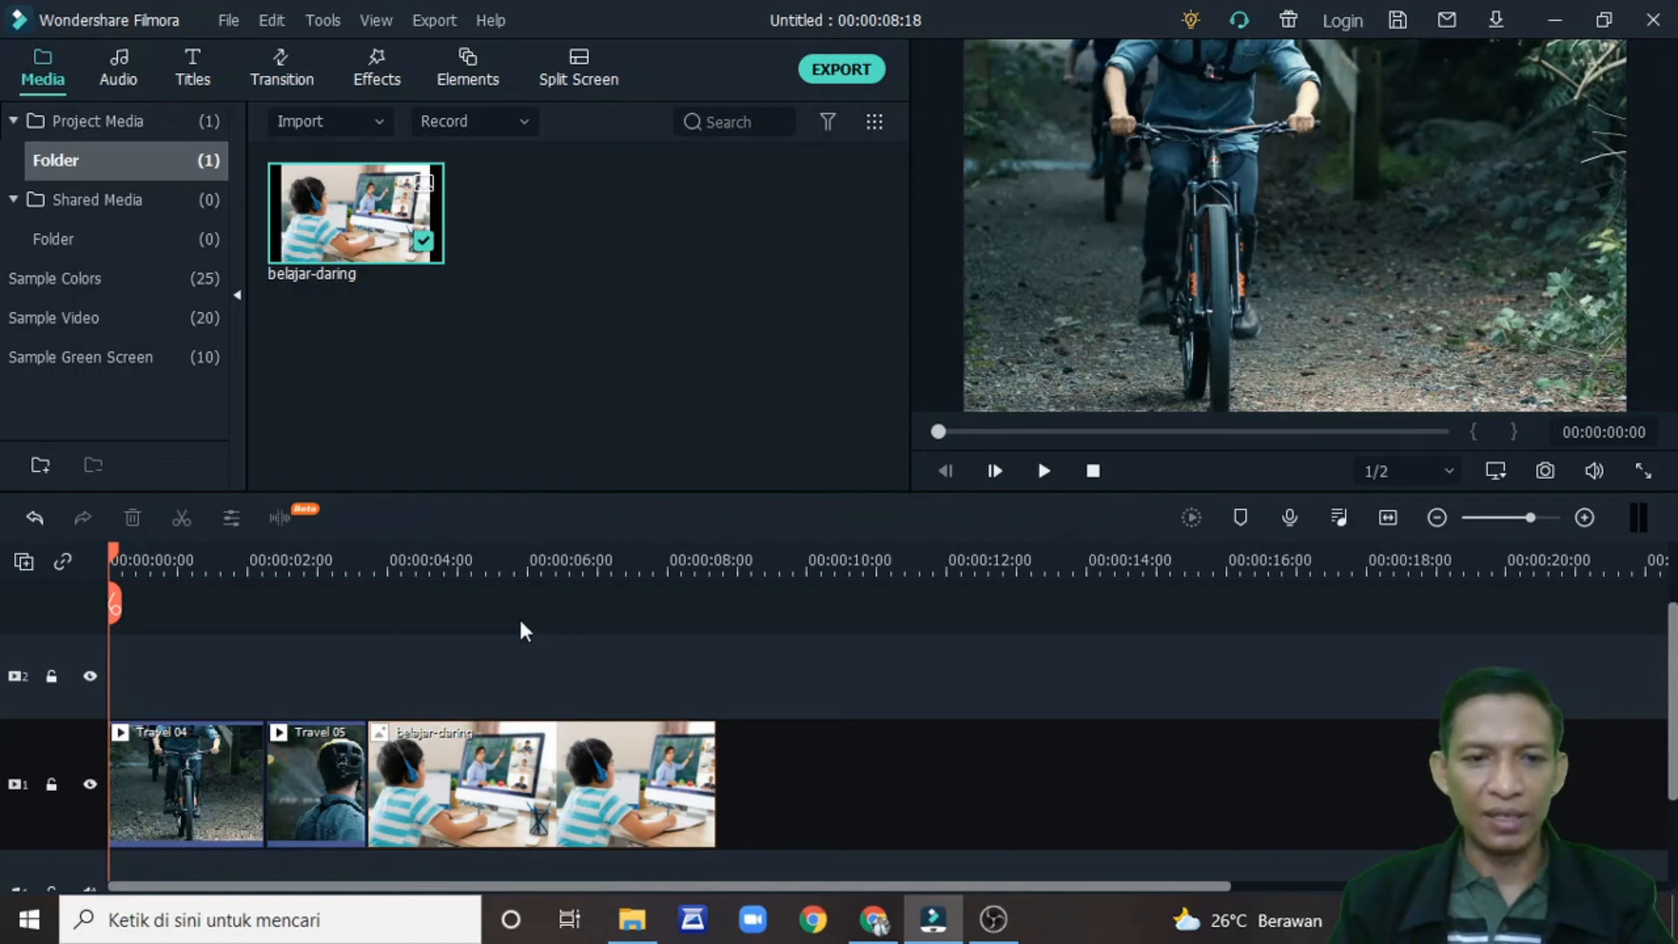
# Step: Look through the included audio library for available sound effects and music tracks
pyautogui.click(130, 81)
pyautogui.scroll(-10, 645, 280)
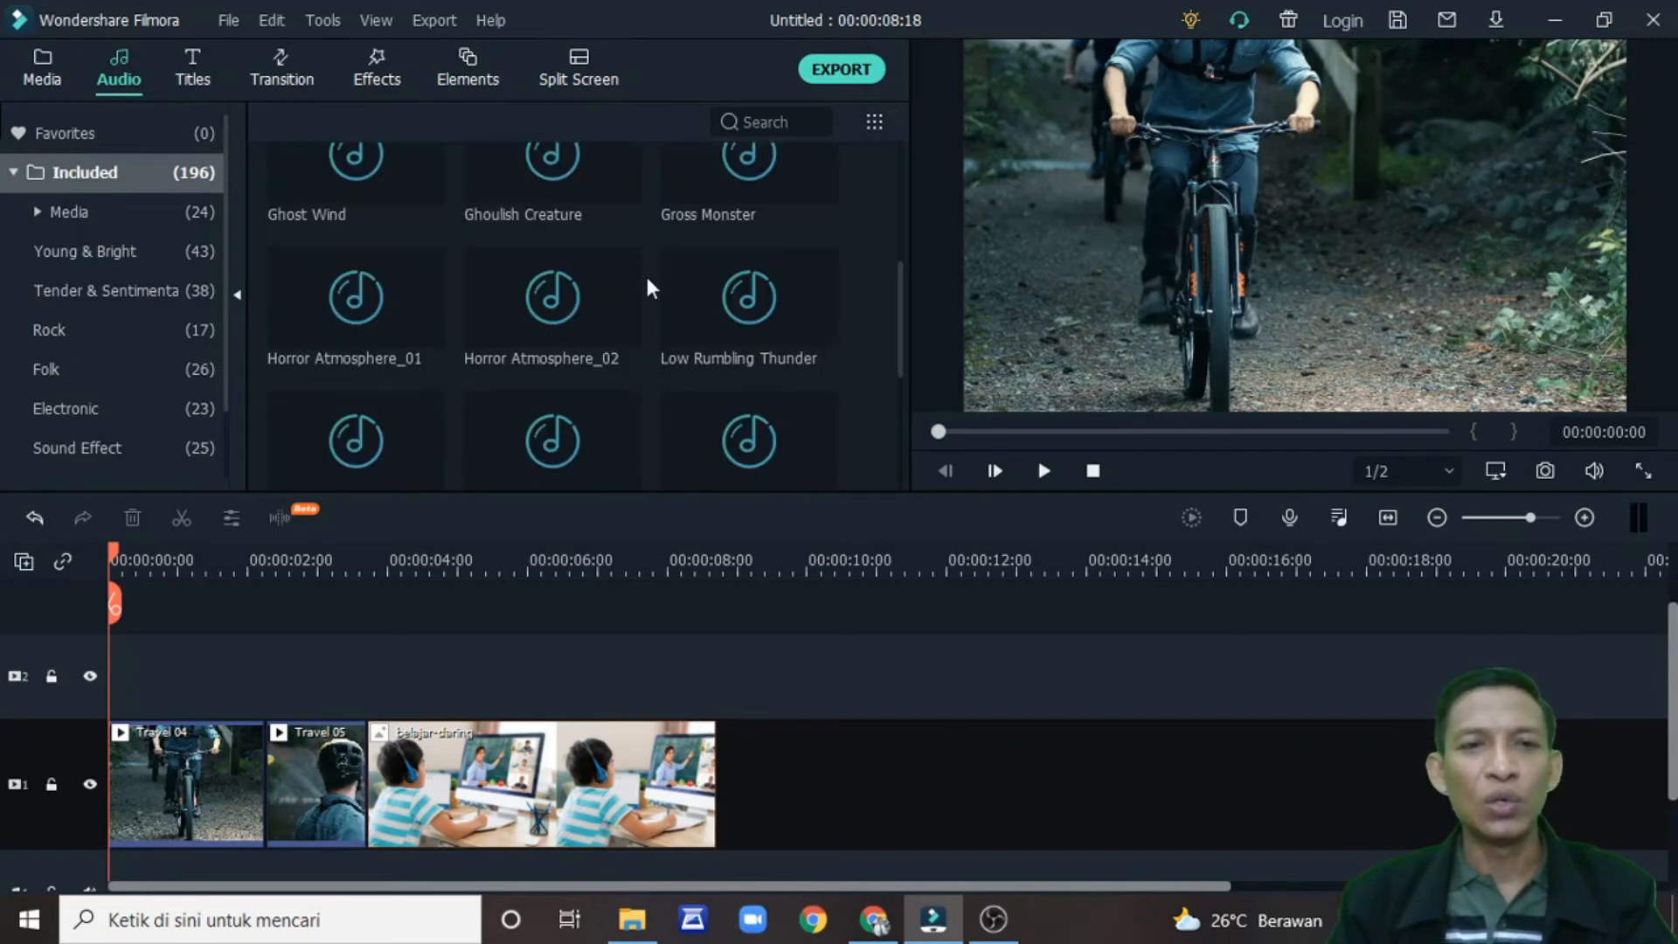
pyautogui.scroll(-10, 645, 281)
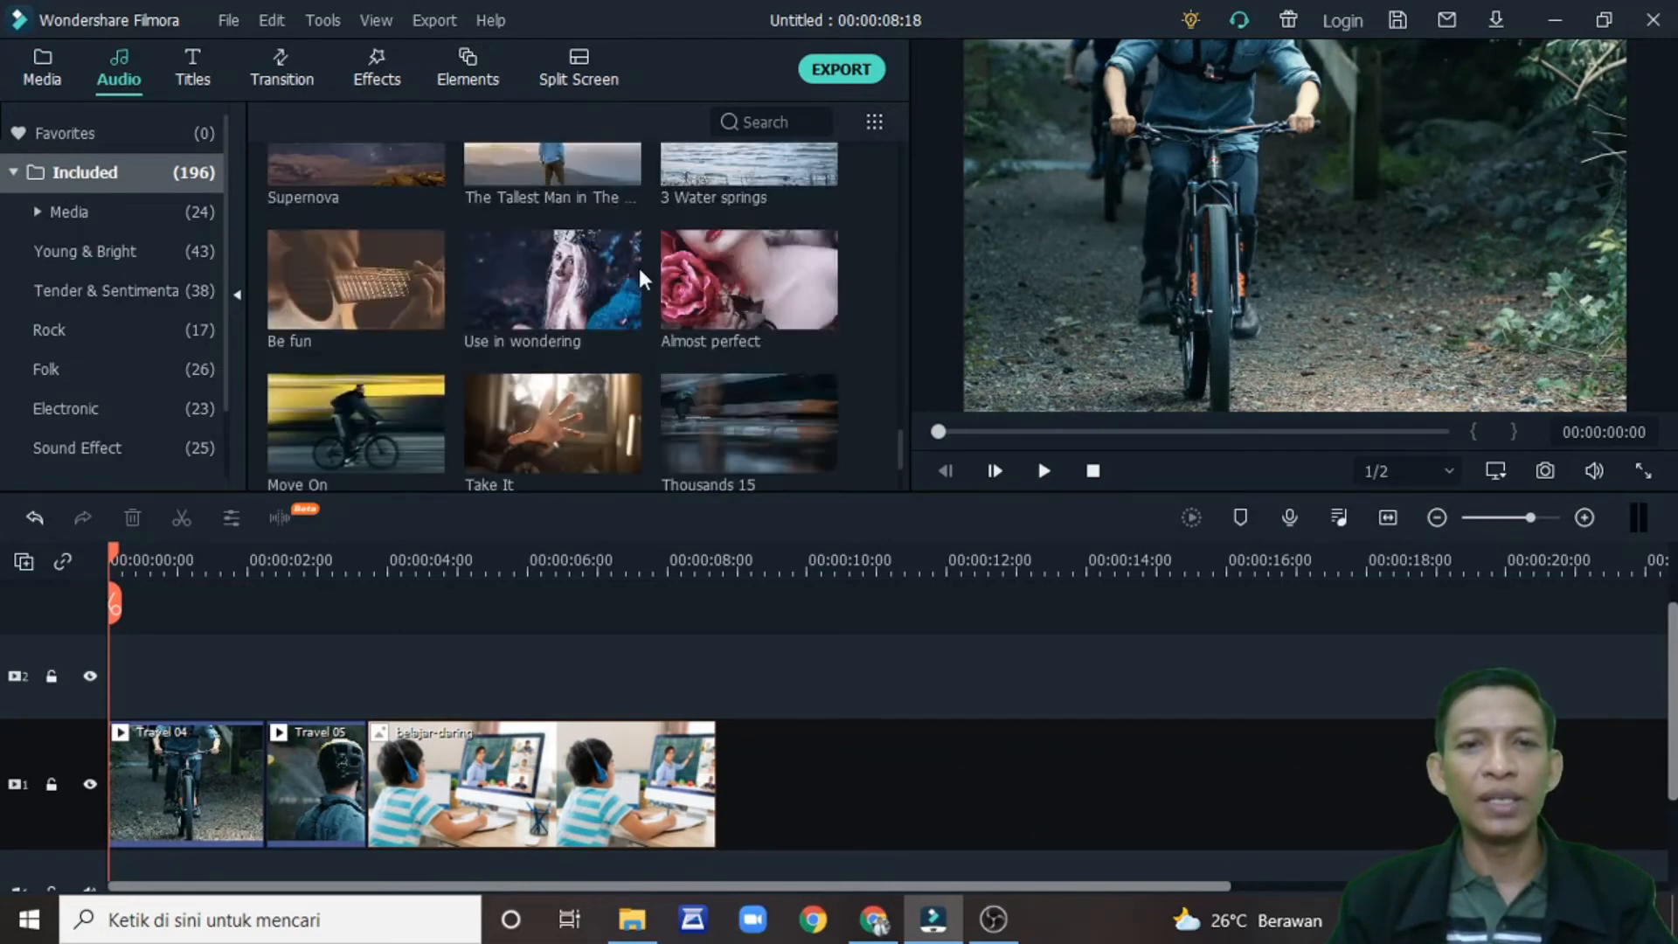
pyautogui.scroll(-5, 642, 278)
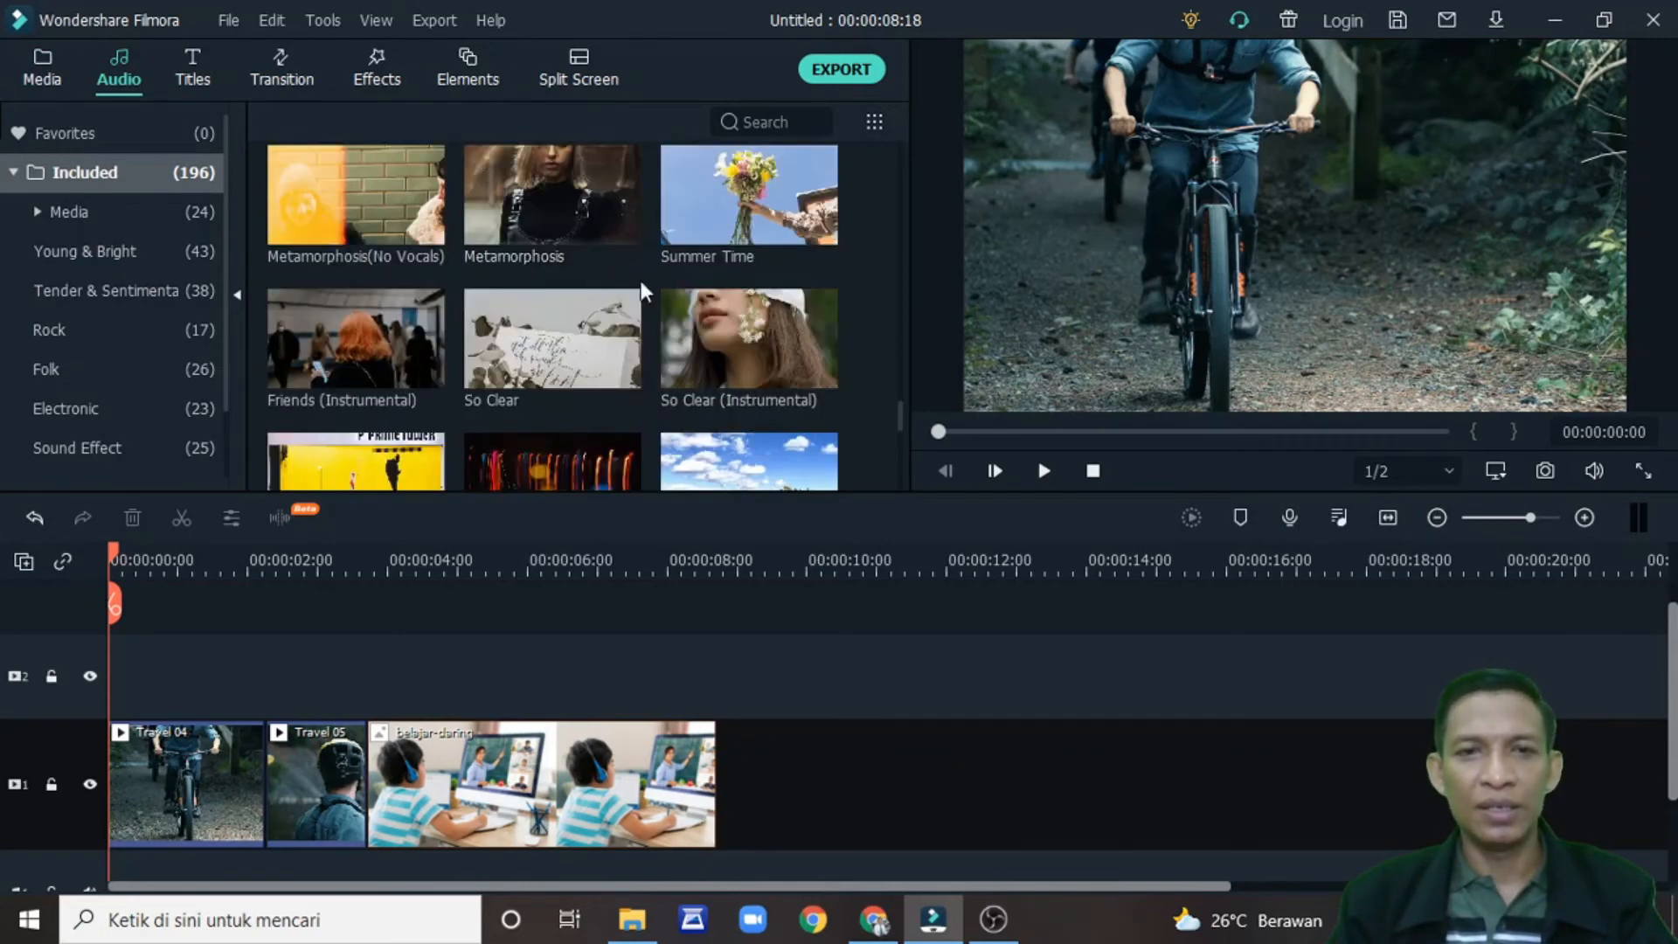
pyautogui.moveTo(732, 337)
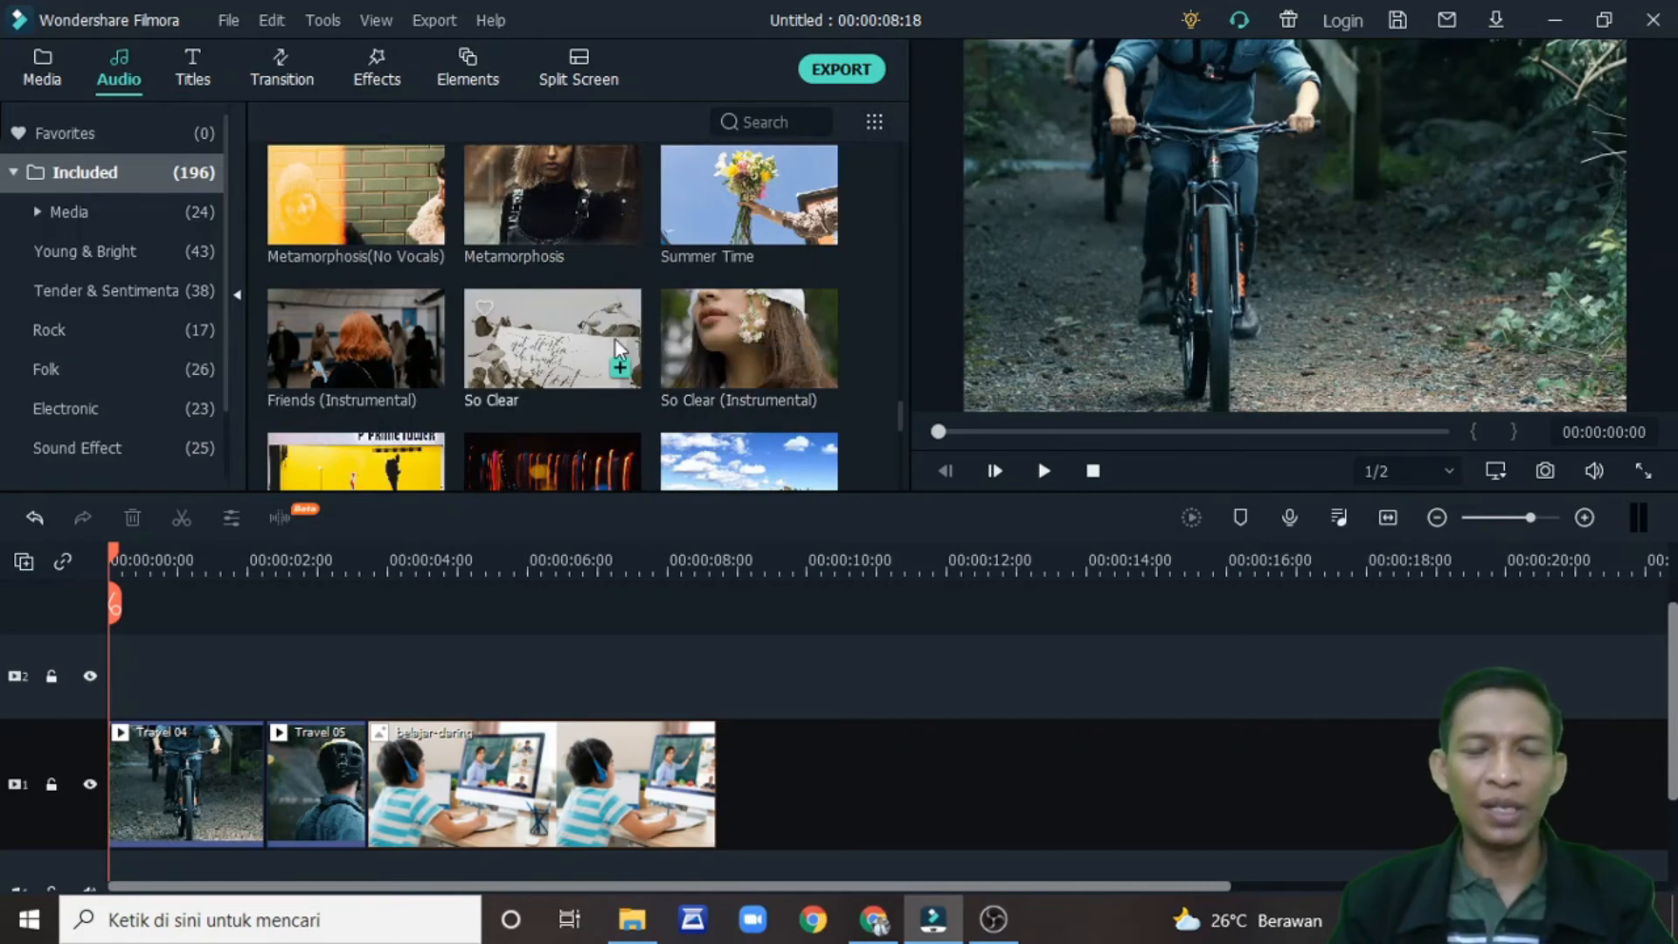
pyautogui.scroll(-3, 546, 314)
pyautogui.scroll(-3, 538, 306)
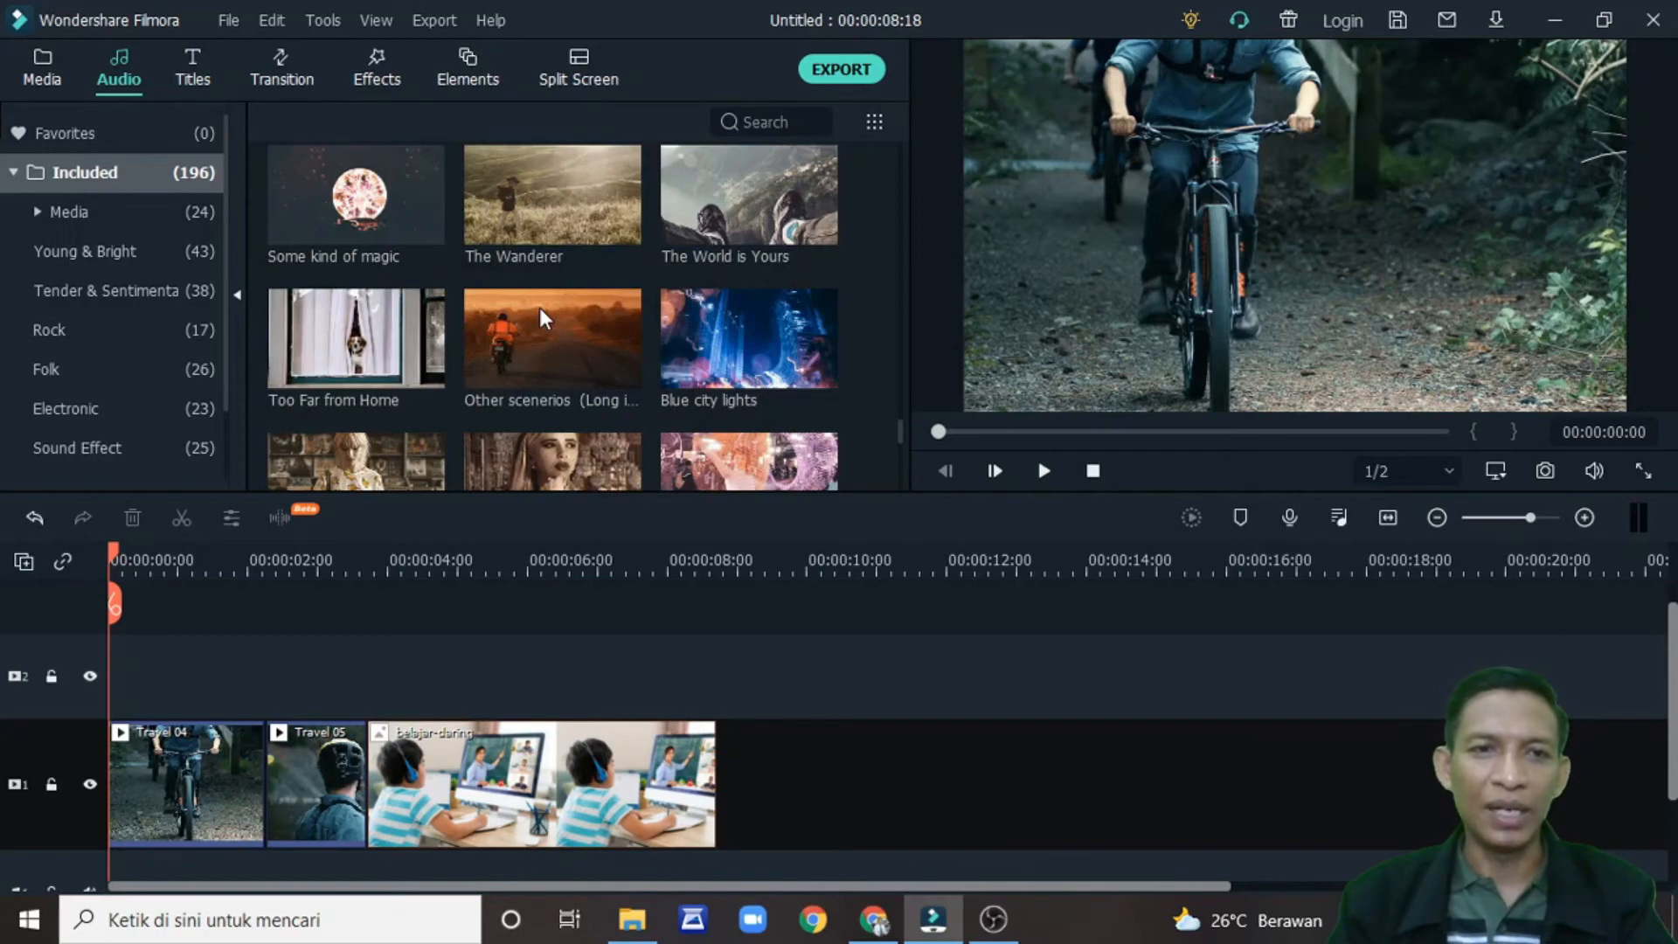
pyautogui.scroll(-8, 540, 310)
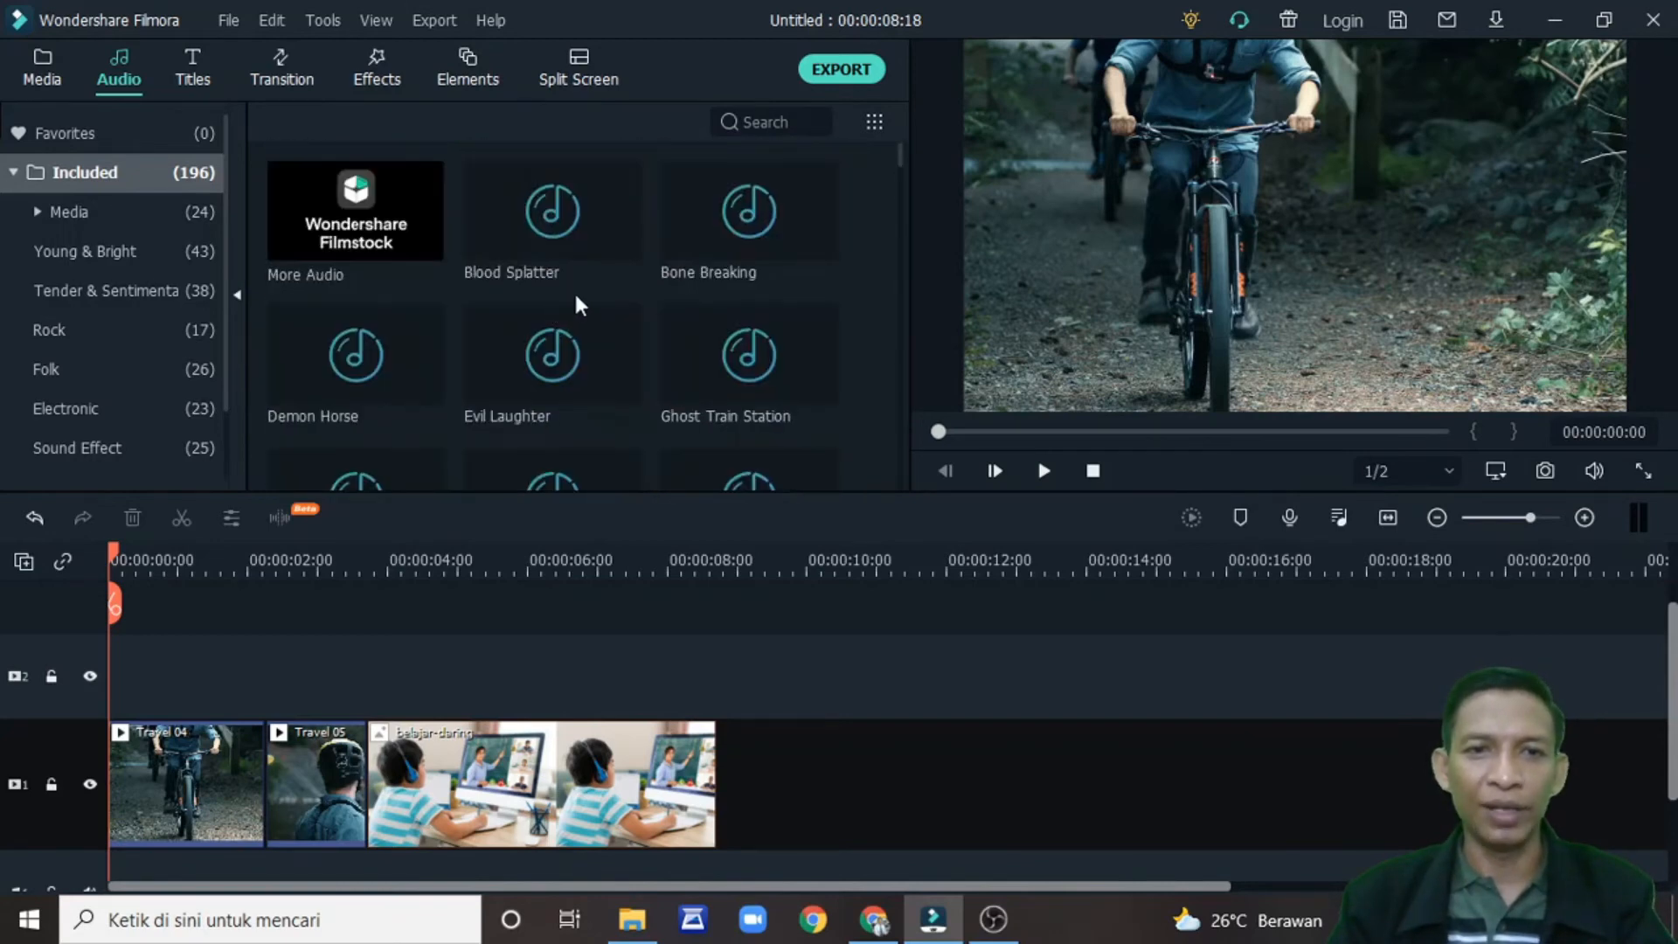
# Step: Preview the Bone Breaking and Low Rumbling Thunder sound effects
pyautogui.click(710, 208)
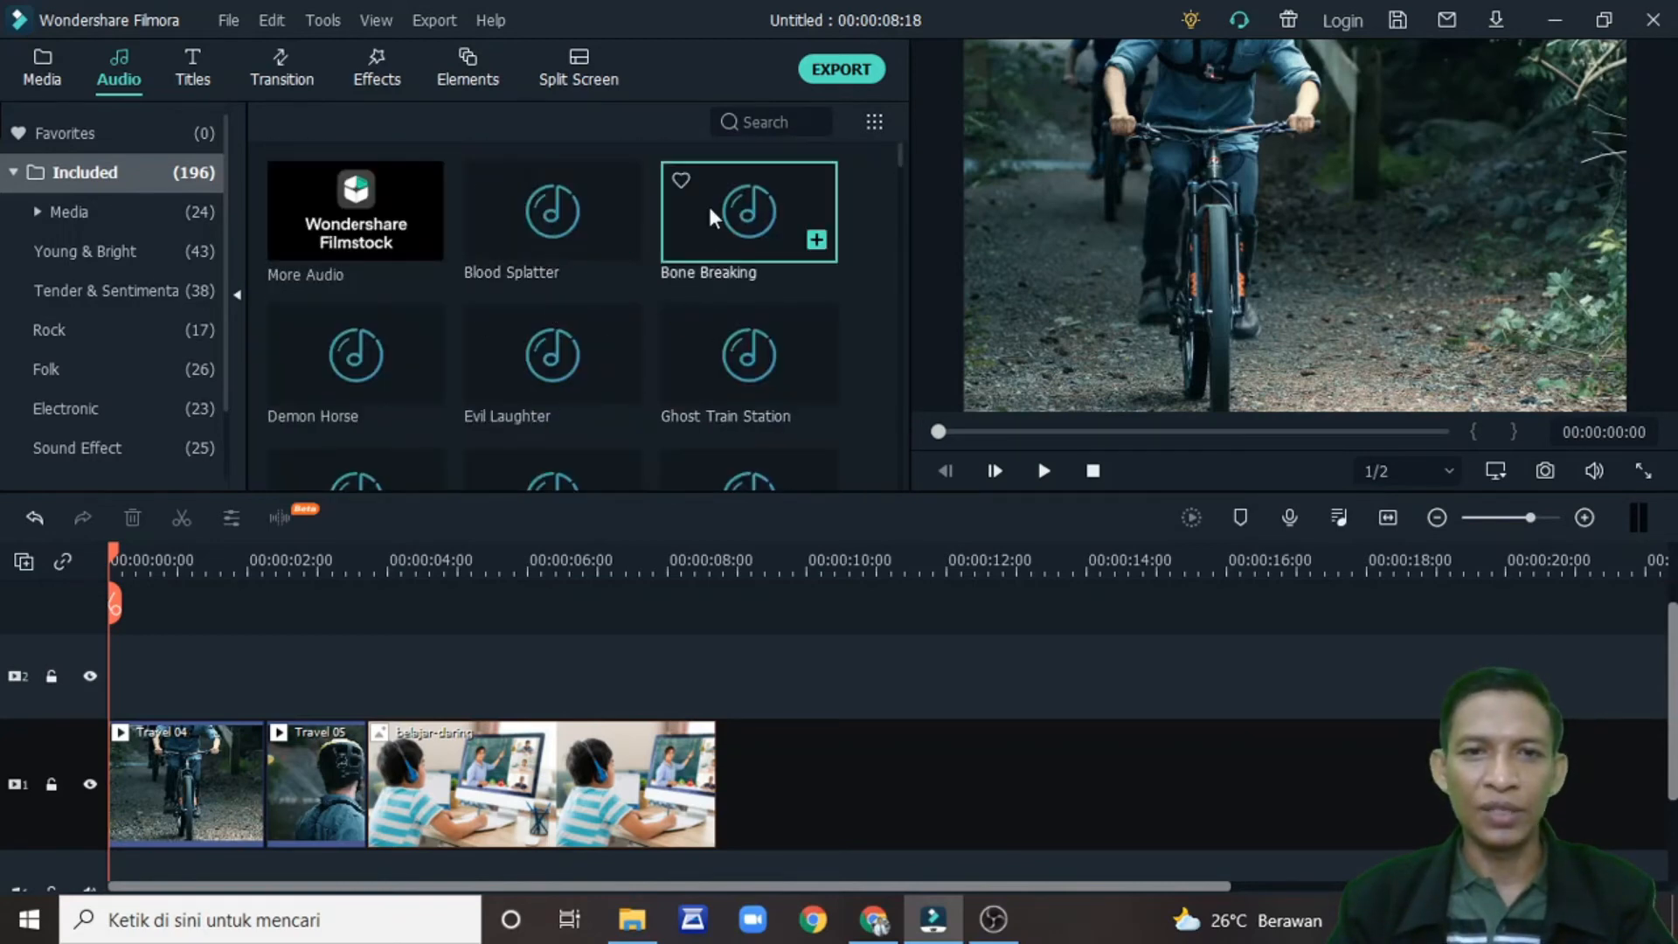
pyautogui.doubleClick(710, 206)
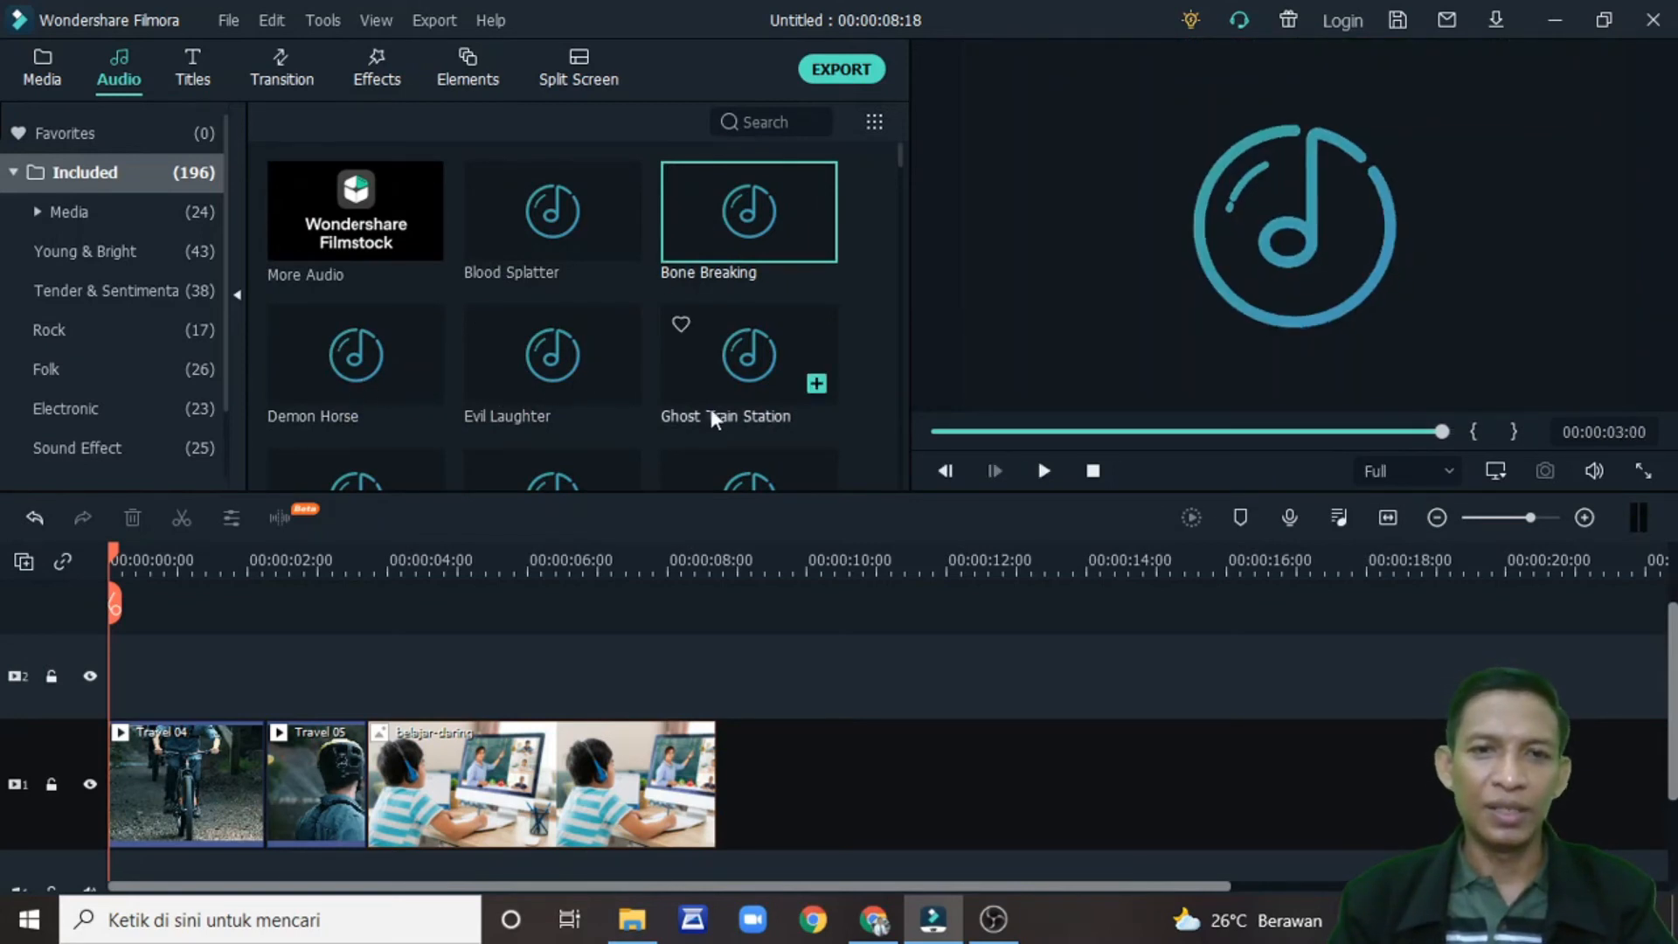
pyautogui.scroll(-4, 710, 402)
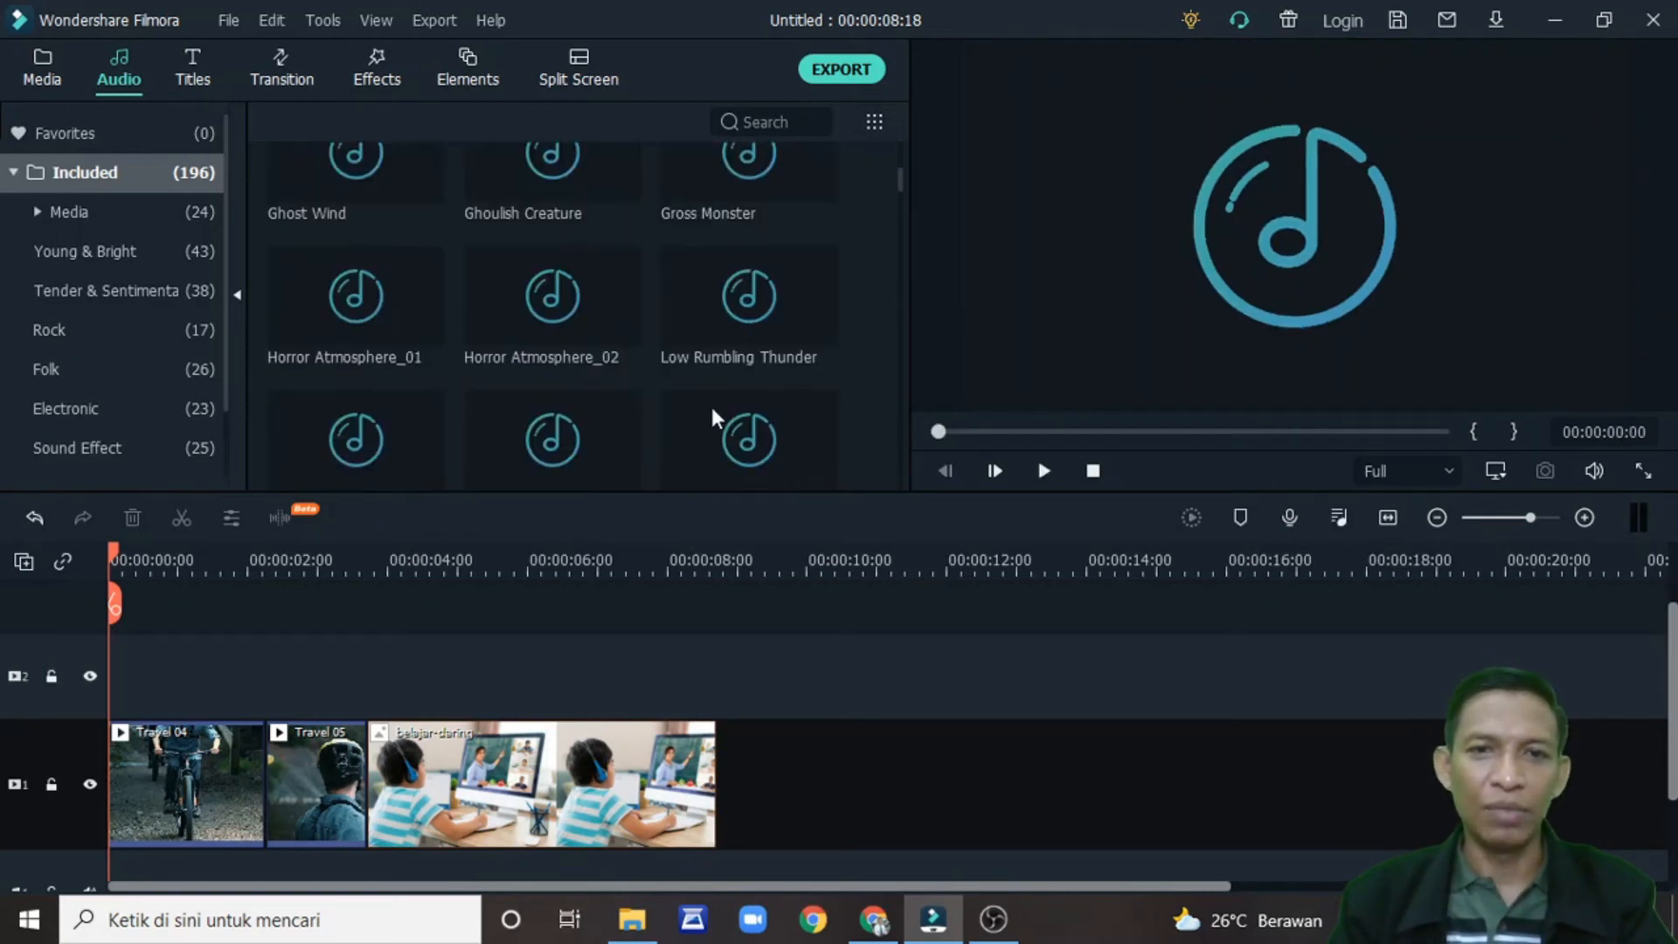
pyautogui.doubleClick(697, 313)
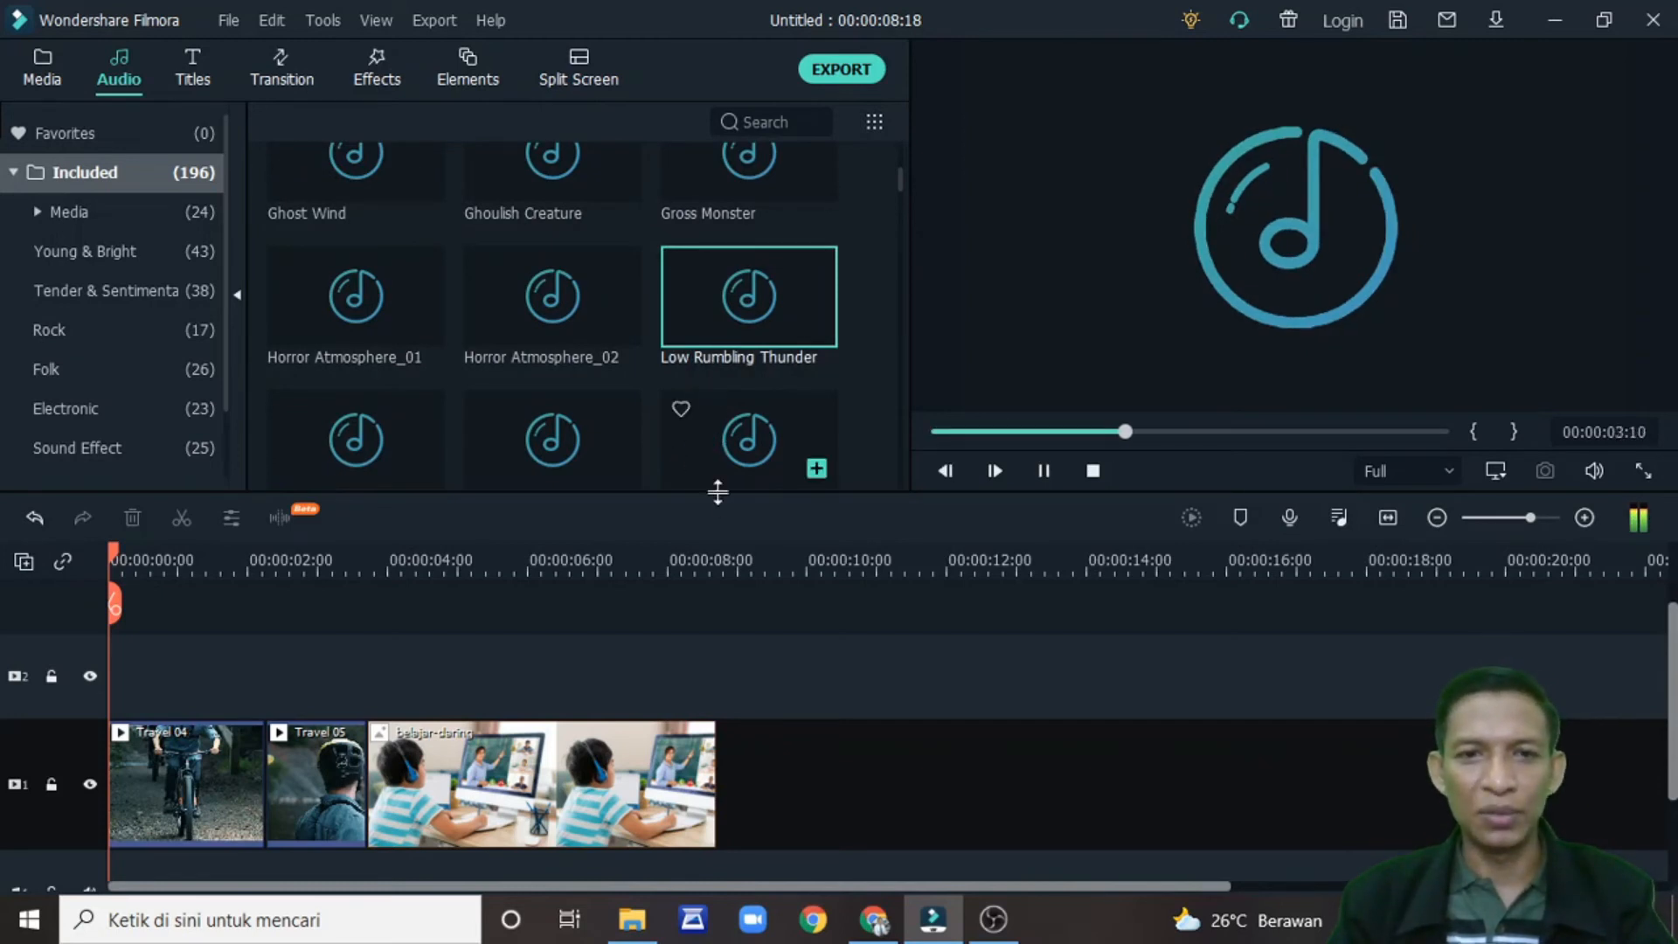
# Step: Preview the Lights music track and place it at the start of audio track 1
pyautogui.scroll(-5, 637, 460)
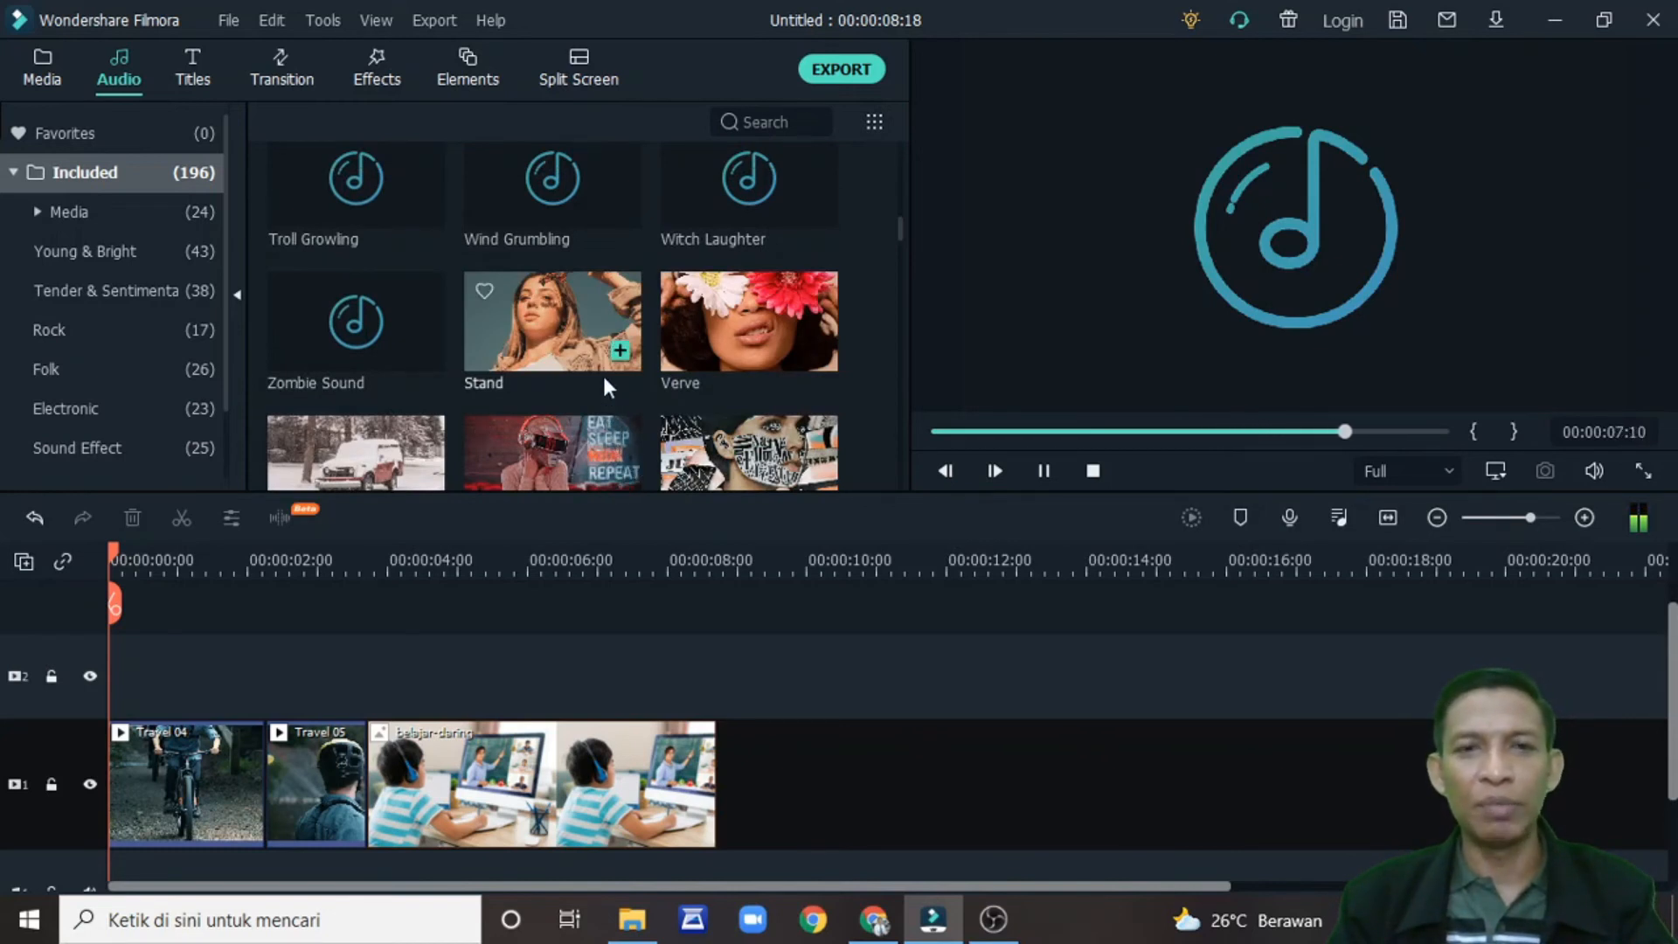
pyautogui.scroll(-4, 603, 385)
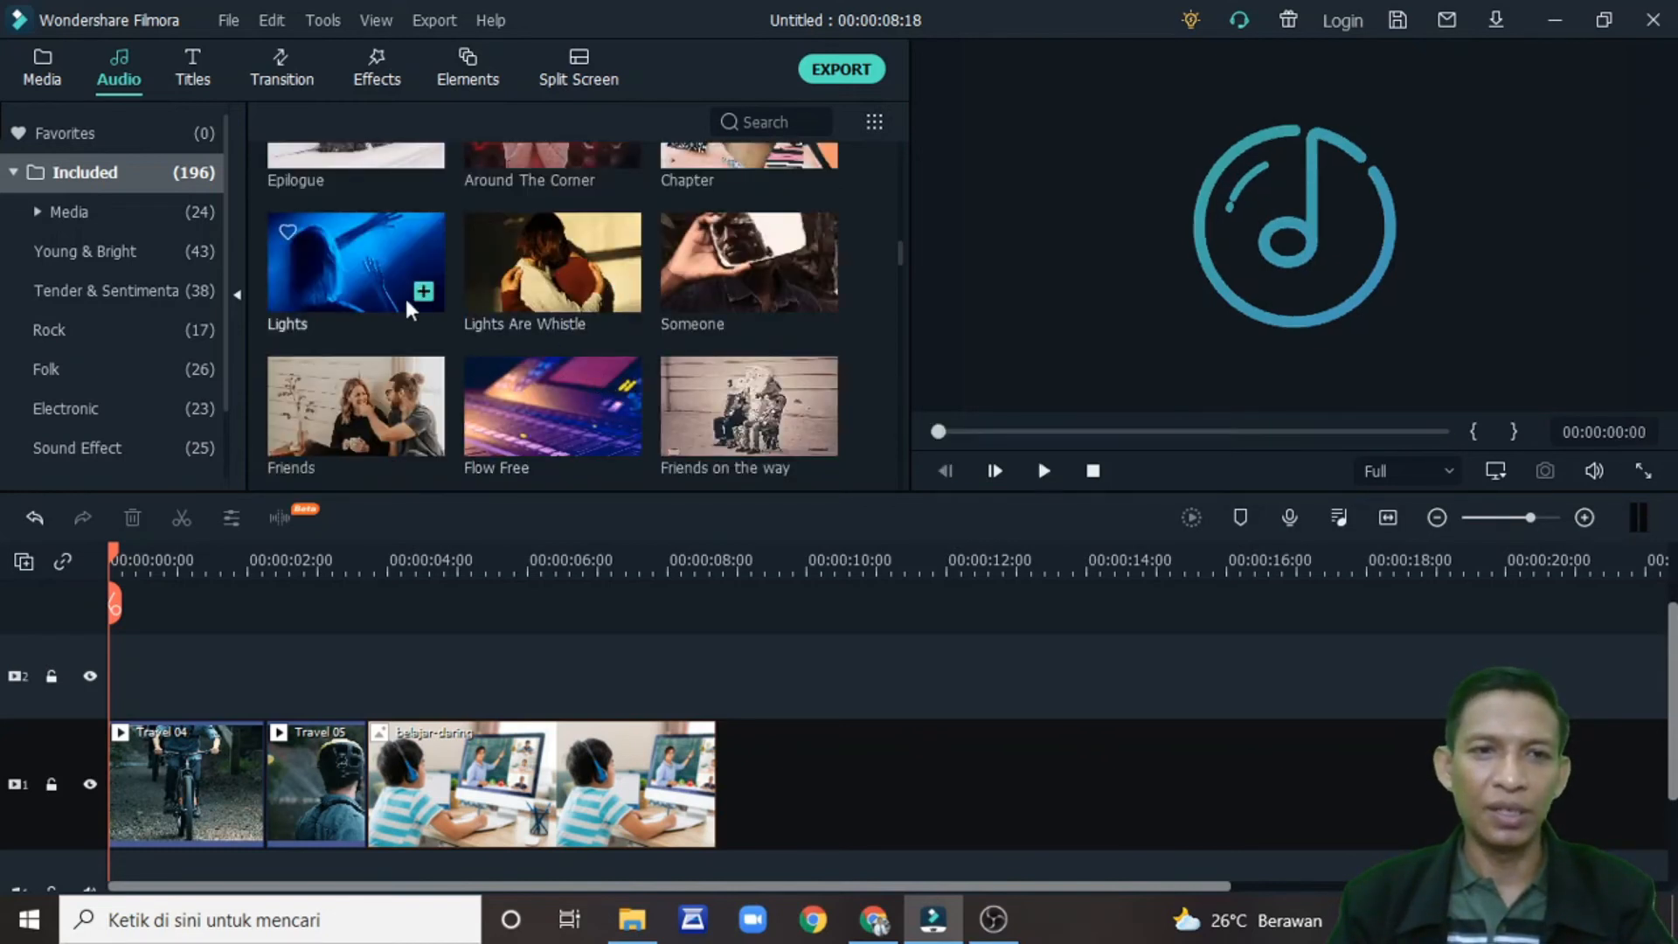
pyautogui.click(370, 266)
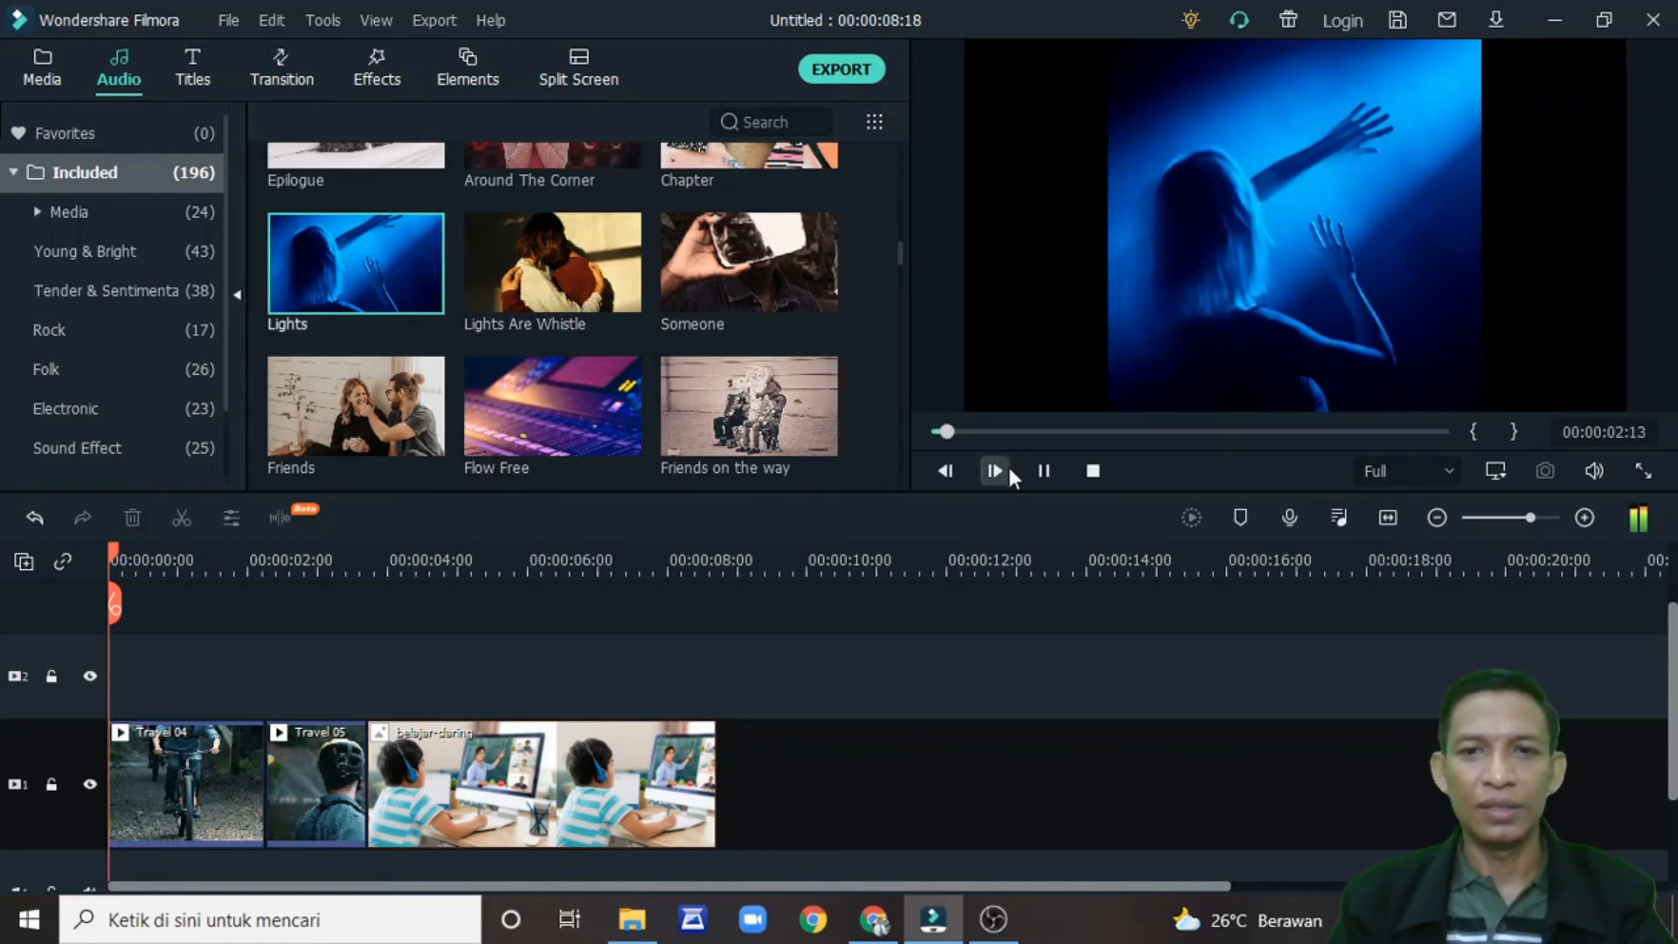
pyautogui.click(1040, 472)
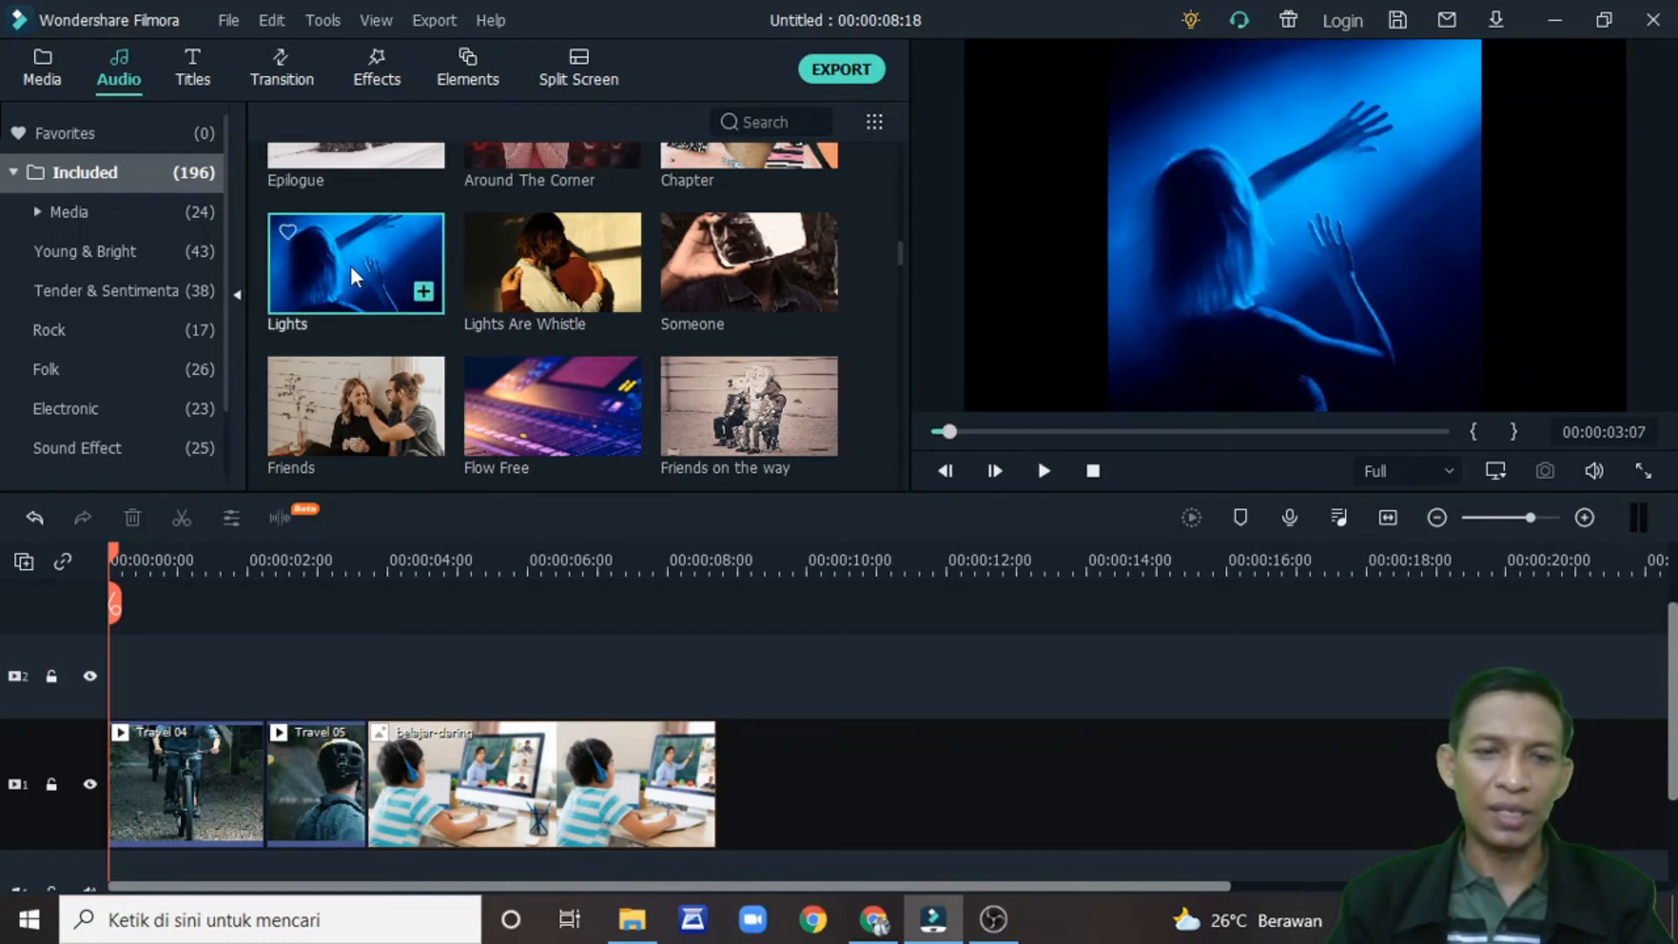
pyautogui.scroll(-1, 354, 267)
pyautogui.scroll(2, 357, 259)
pyautogui.scroll(-1, 362, 271)
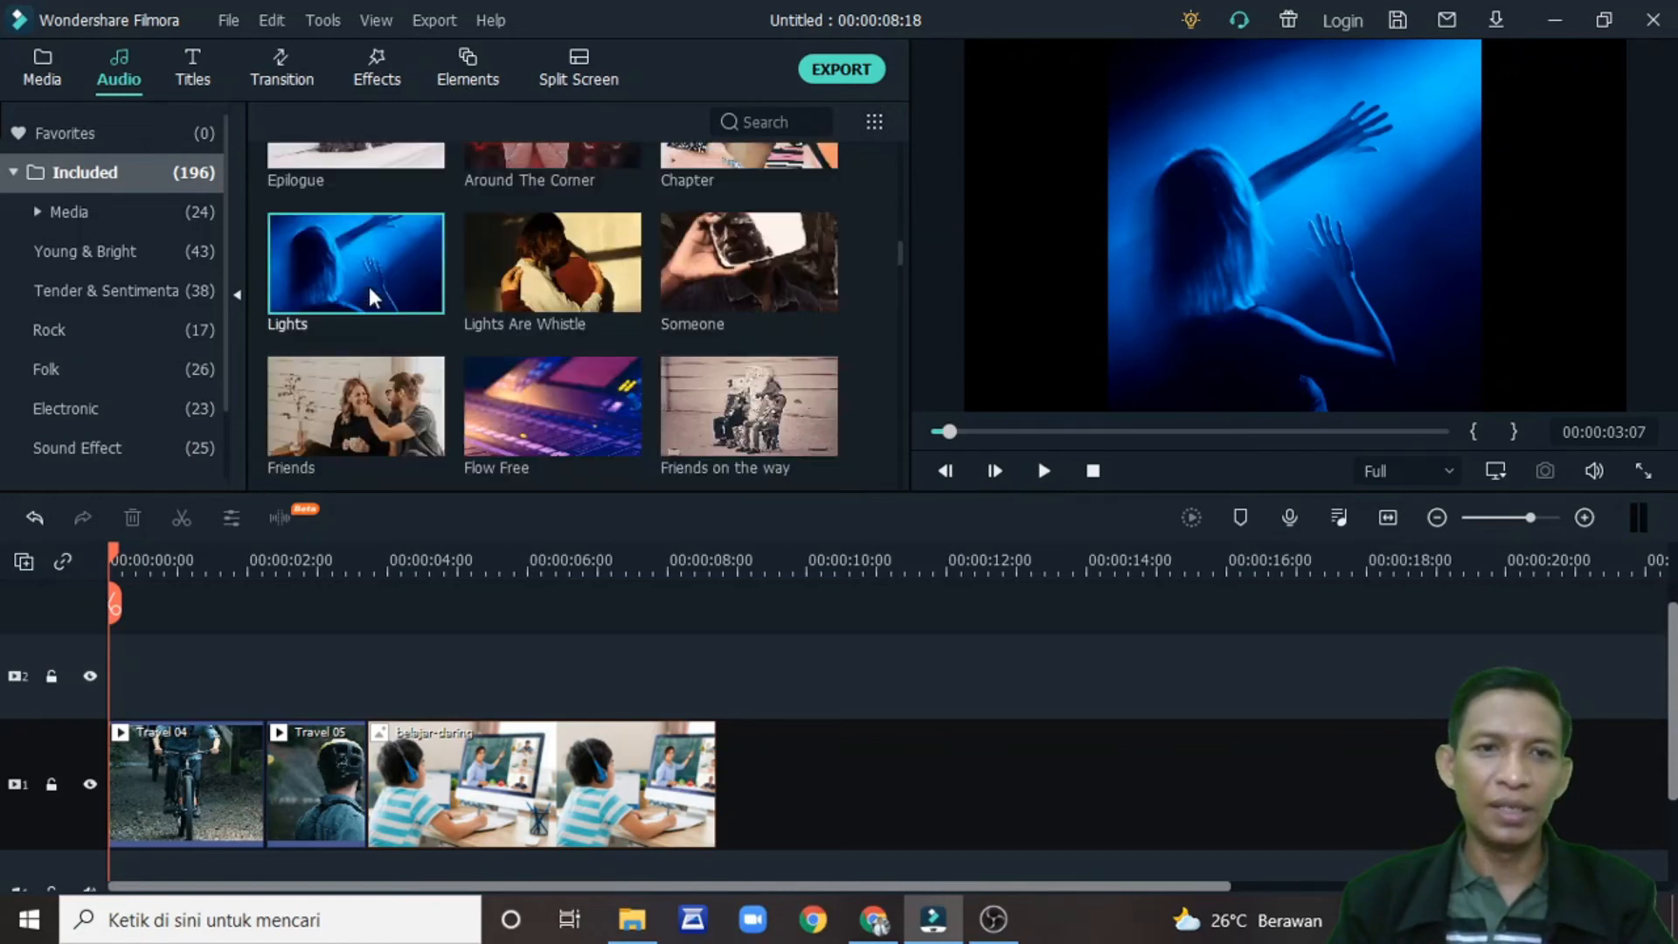
pyautogui.moveTo(370, 298); pyautogui.dragTo(113, 810)
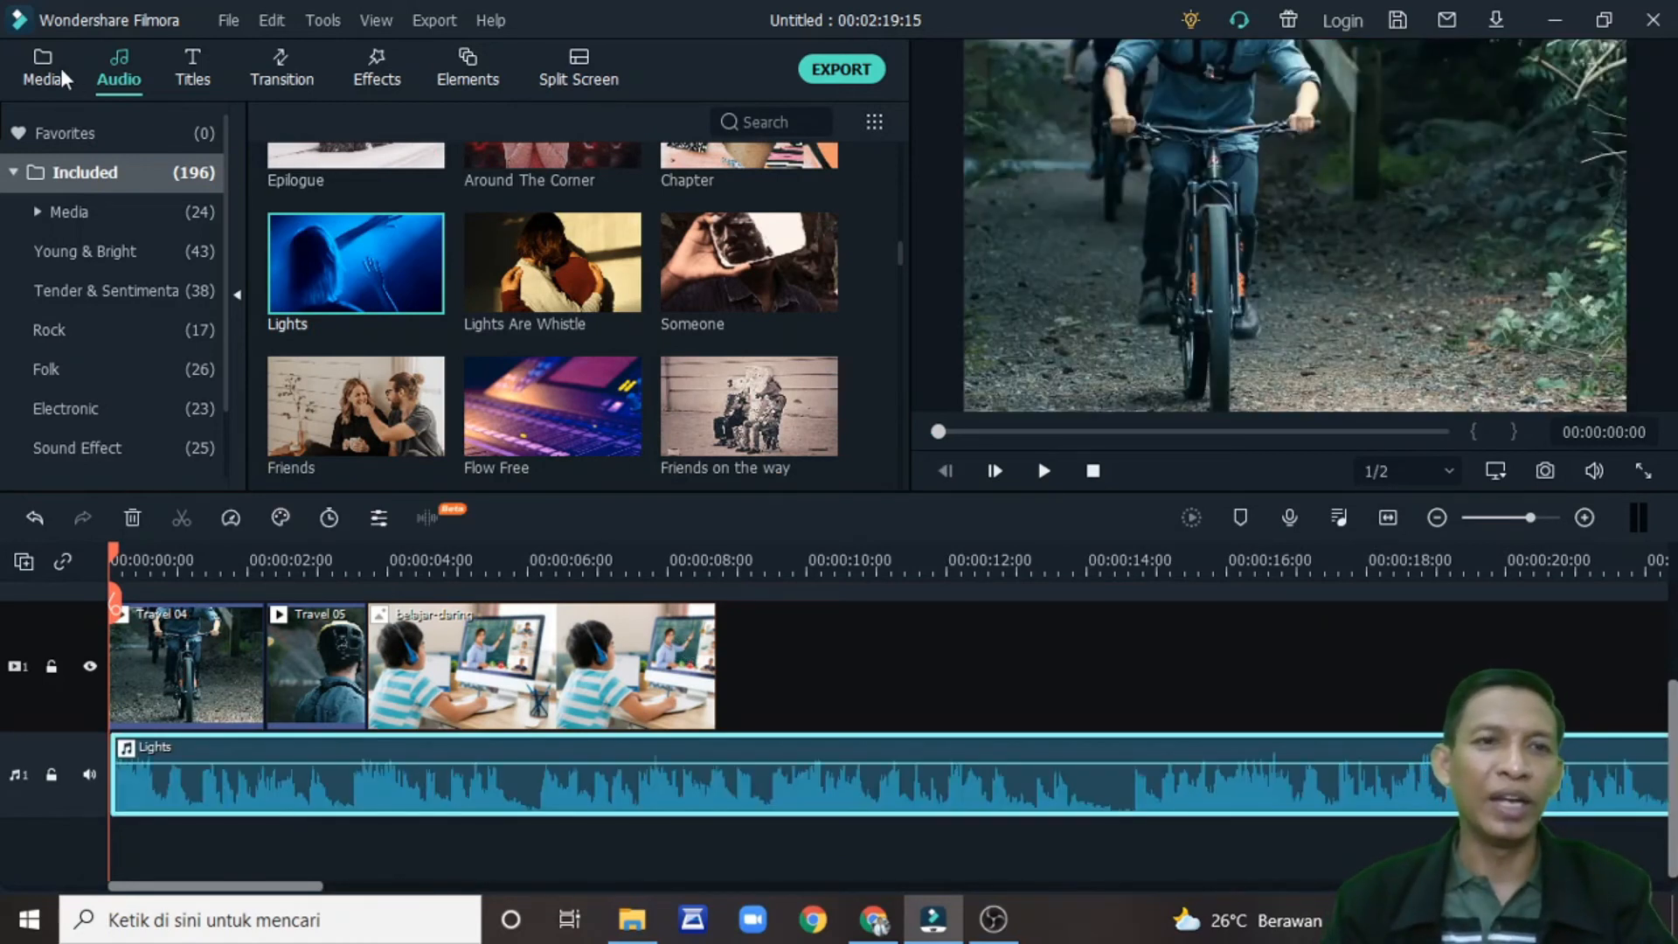
# Step: Add the Callout 1 title at the start of video track 2, above the Travel 04 clip
pyautogui.click(196, 77)
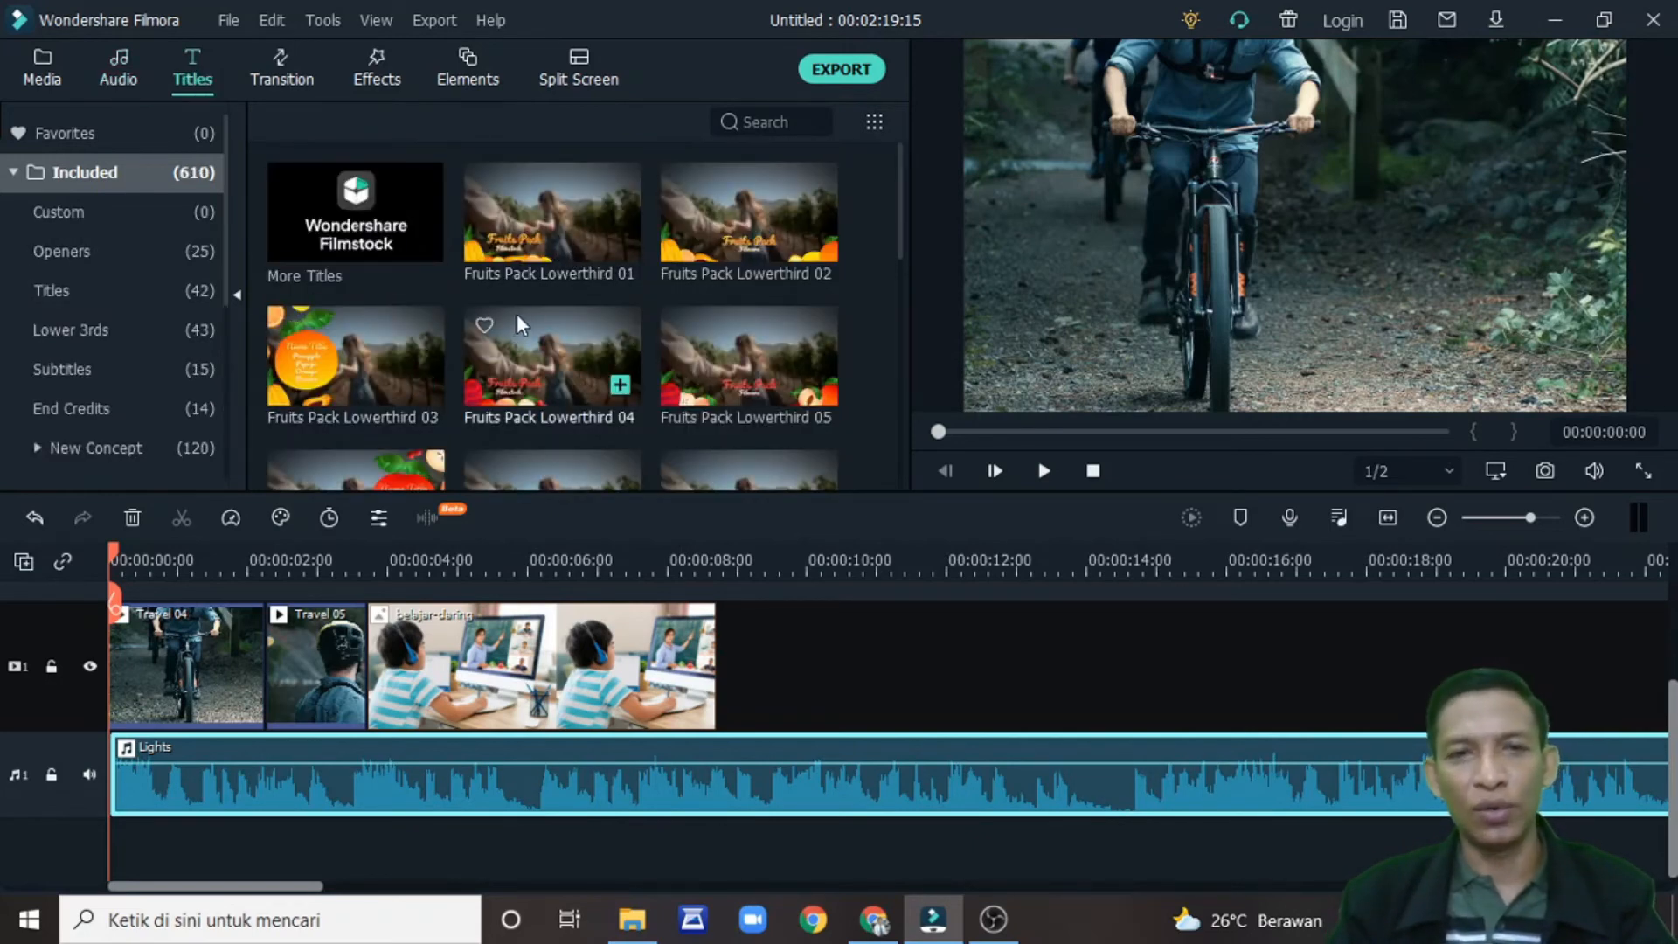
pyautogui.scroll(-6, 573, 334)
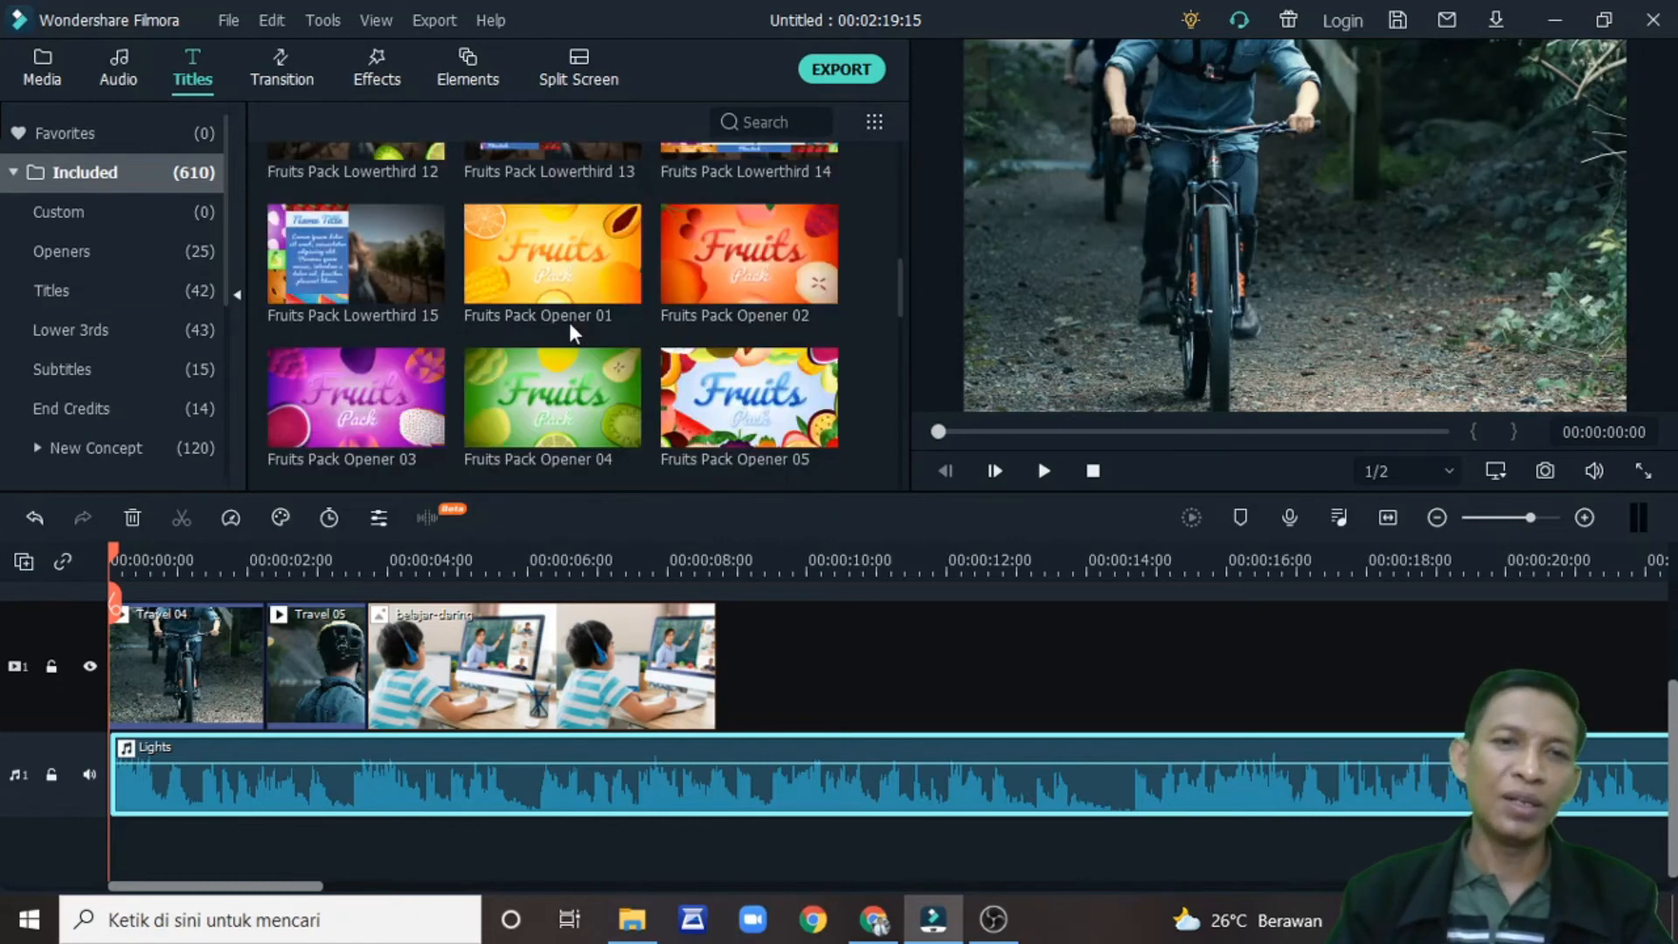
pyautogui.scroll(-5, 572, 333)
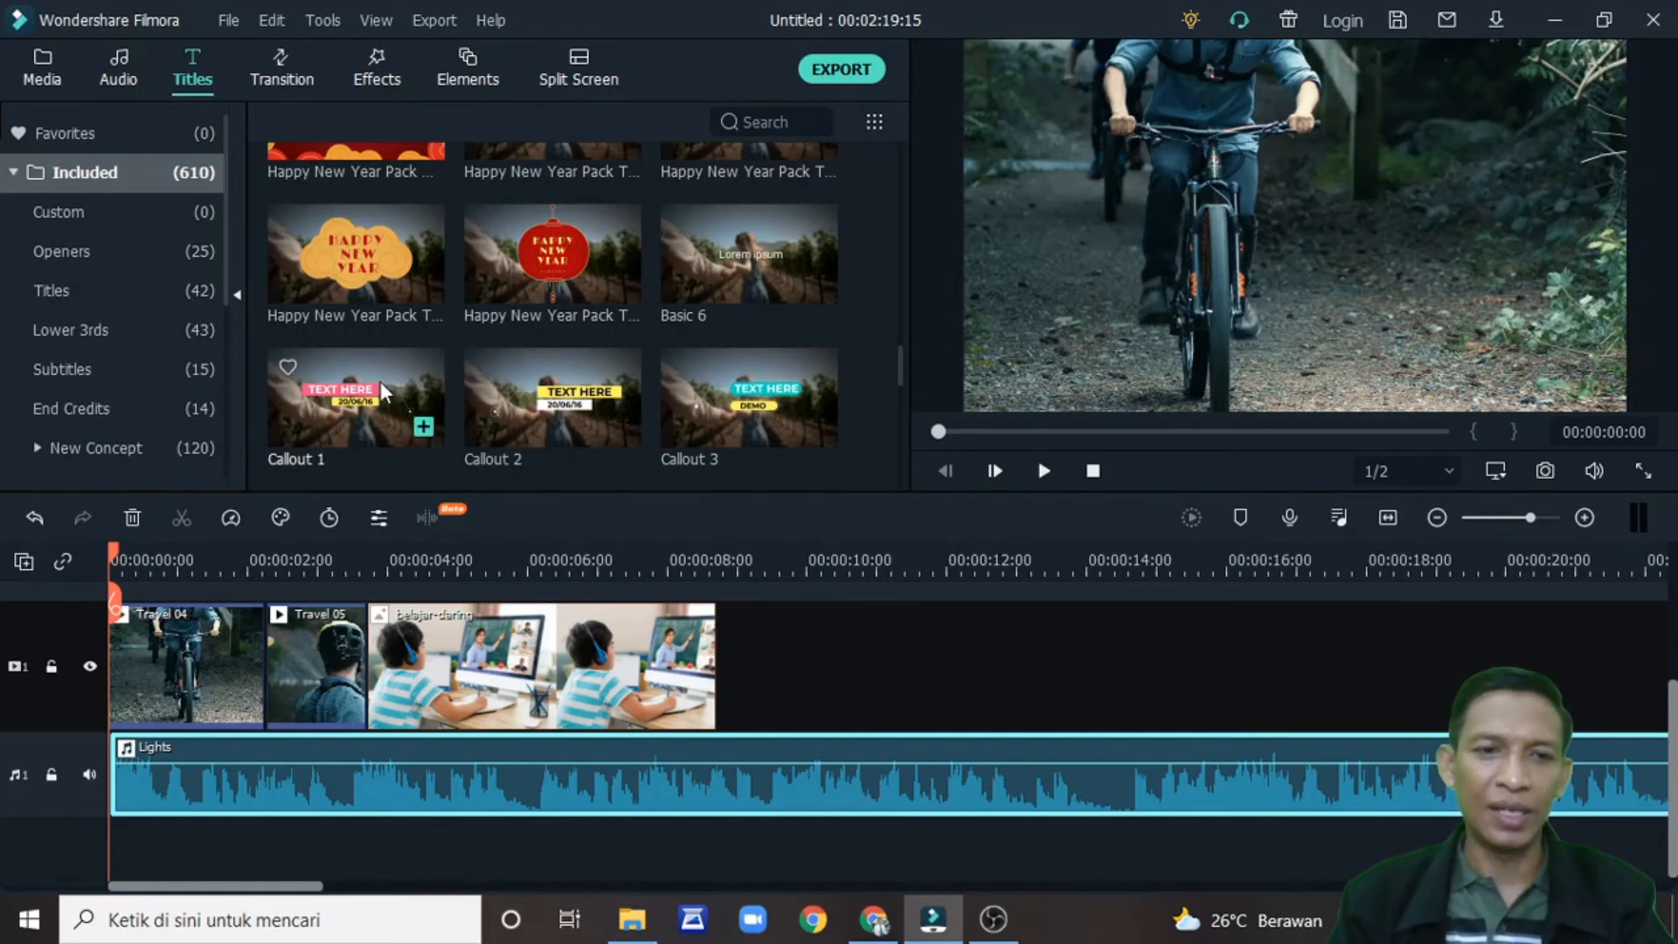
pyautogui.moveTo(382, 394); pyautogui.dragTo(107, 657)
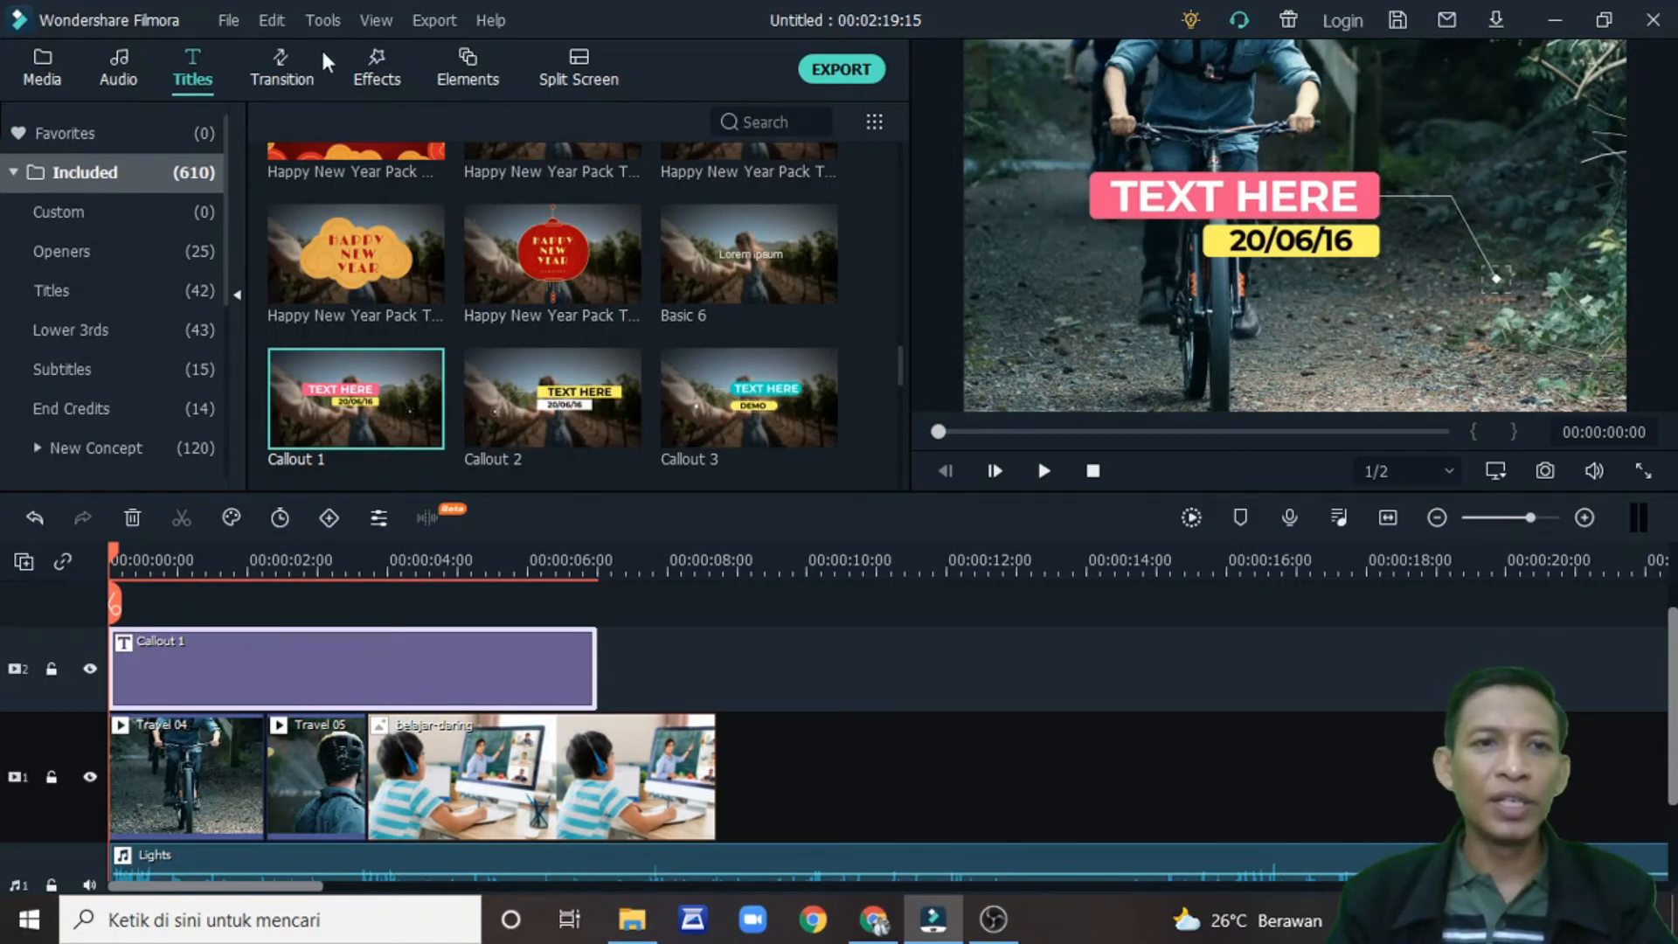
# Step: Add the Plain Shape 21 transition between the Travel 05 clip and the belajar-daring image on video track 1
pyautogui.click(291, 58)
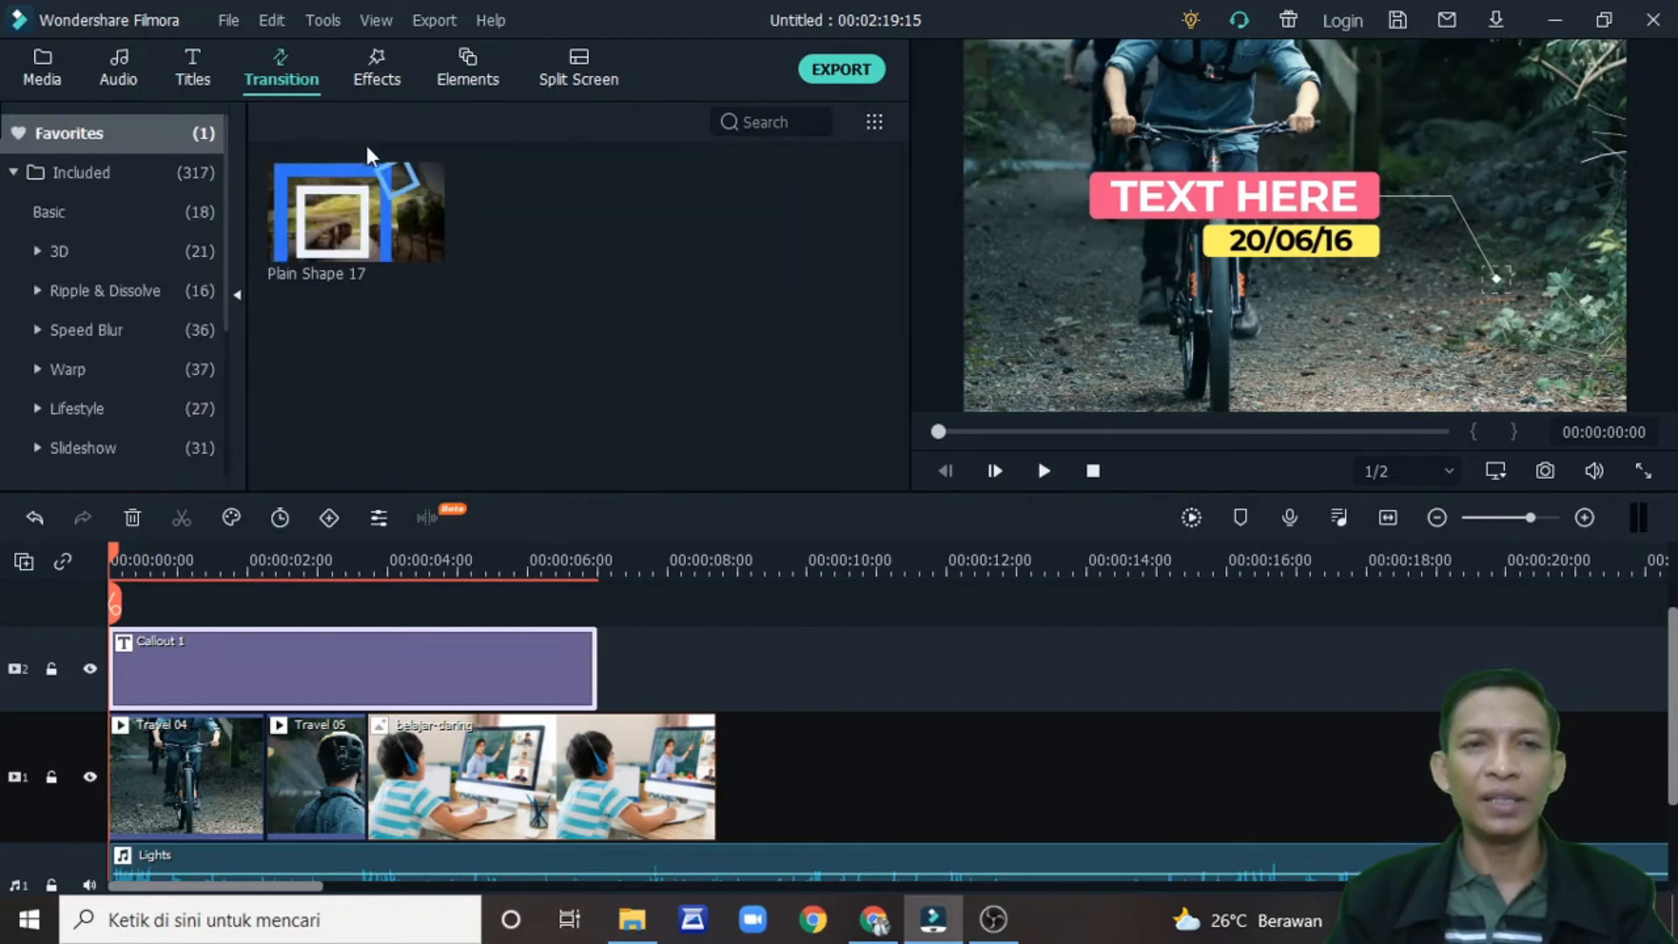
pyautogui.click(127, 179)
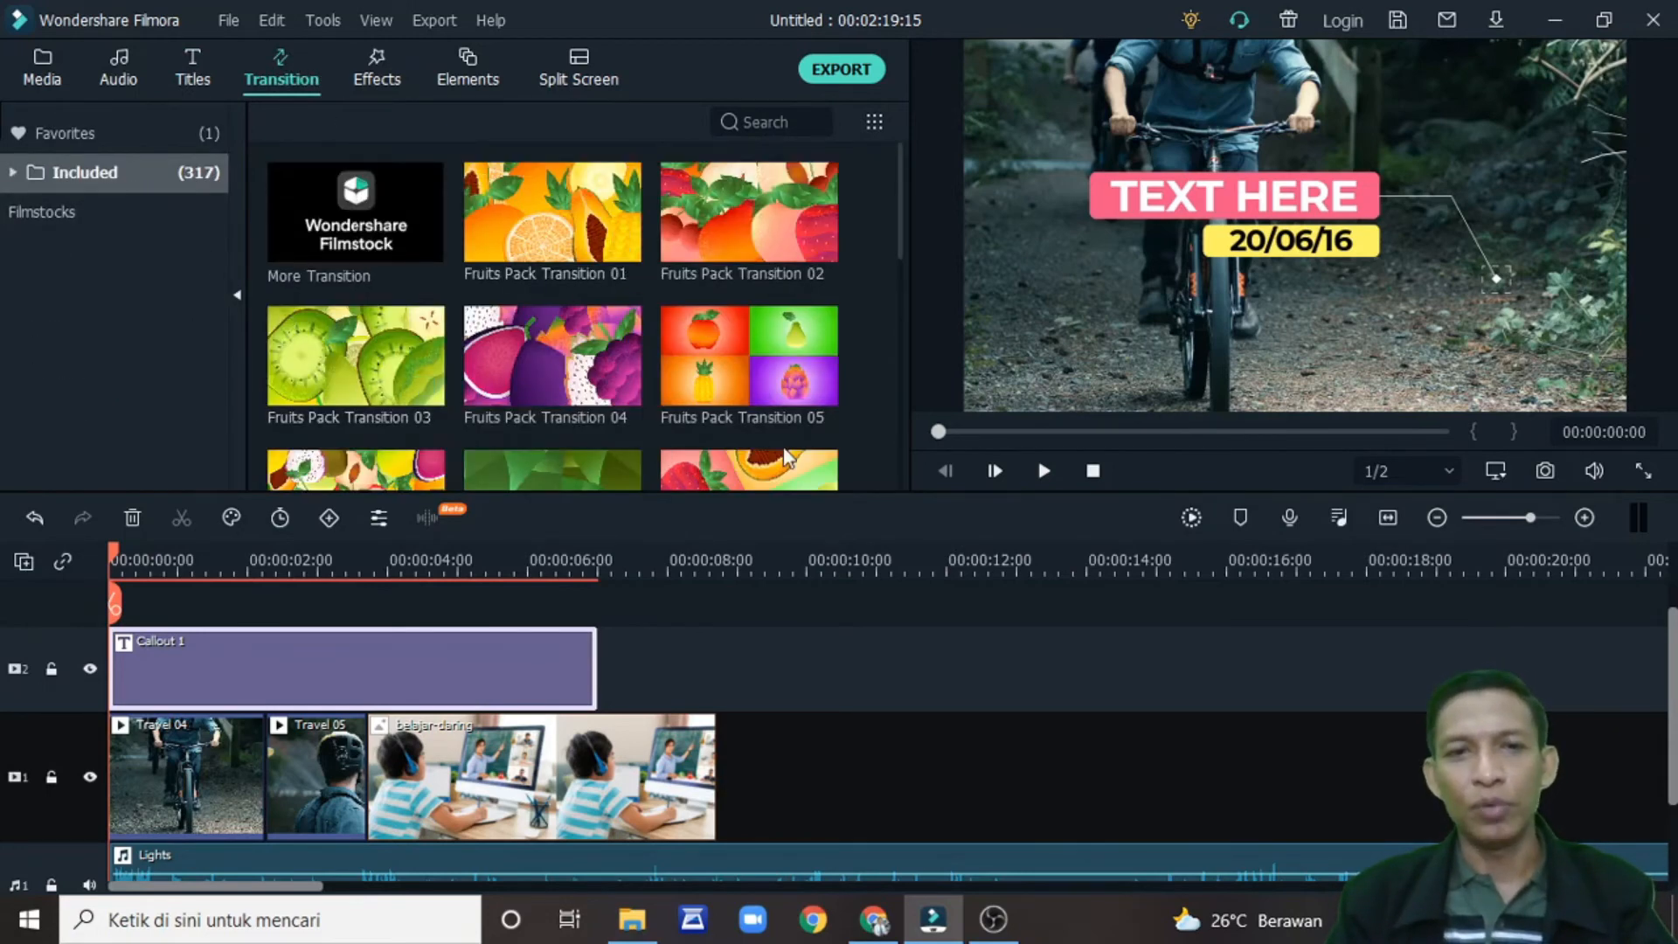
pyautogui.scroll(-3, 787, 463)
pyautogui.moveTo(900, 330)
pyautogui.mouseDown()
pyautogui.moveTo(901, 344)
pyautogui.moveTo(893, 302)
pyautogui.mouseUp()
pyautogui.scroll(-15, 889, 281)
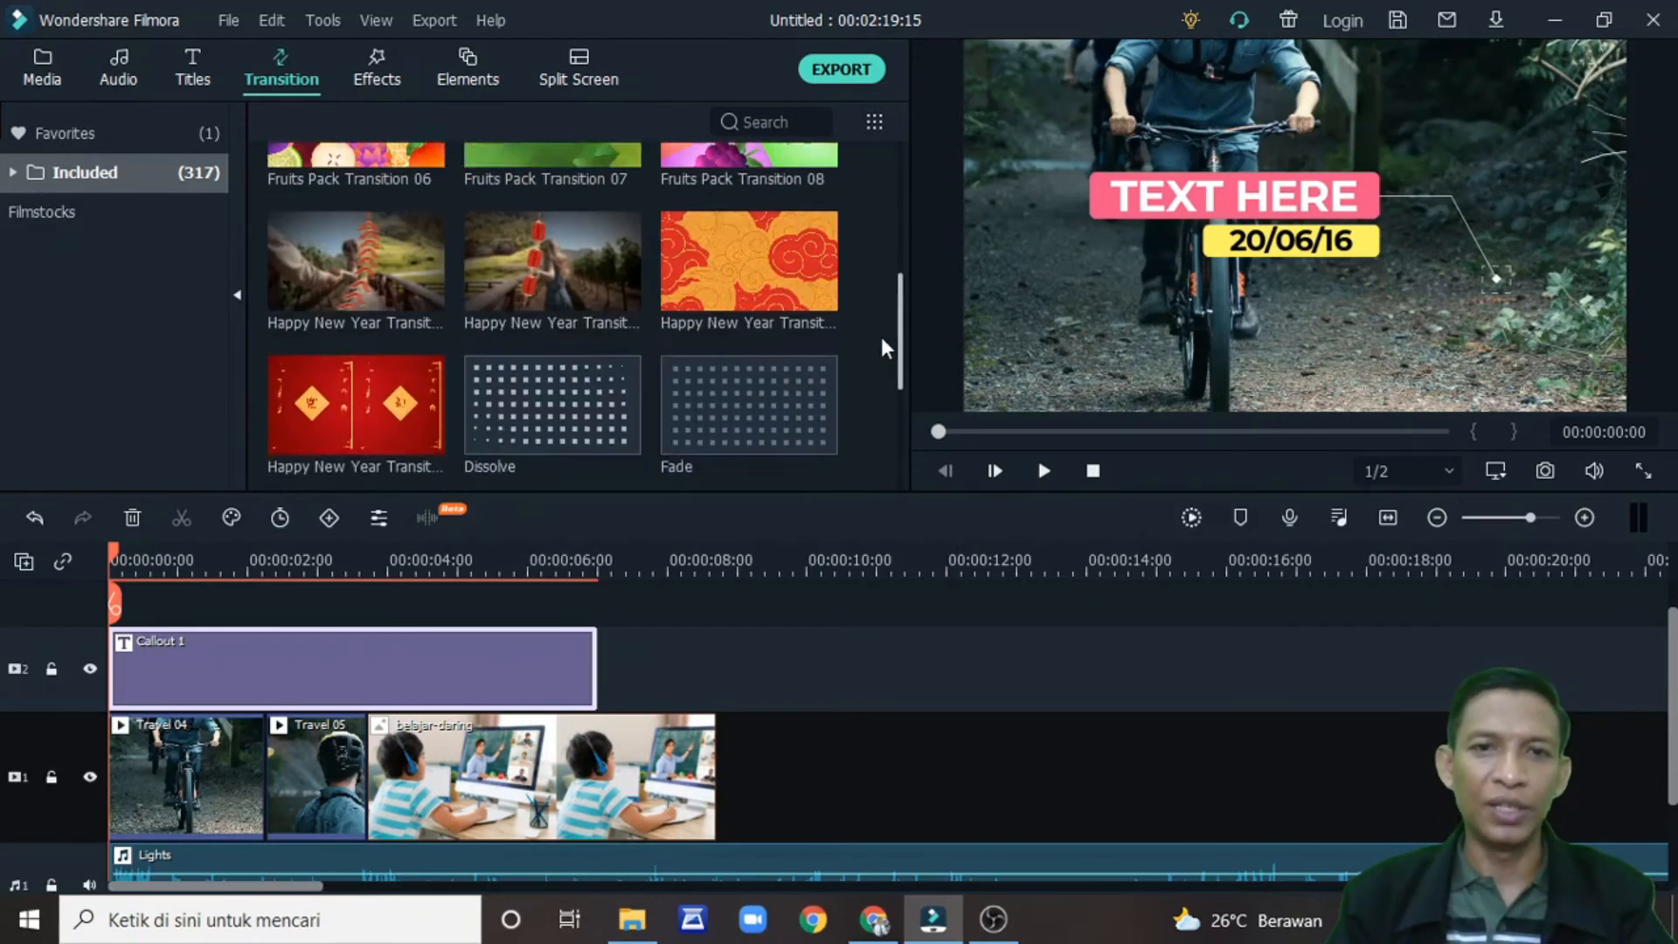
pyautogui.scroll(-10, 769, 306)
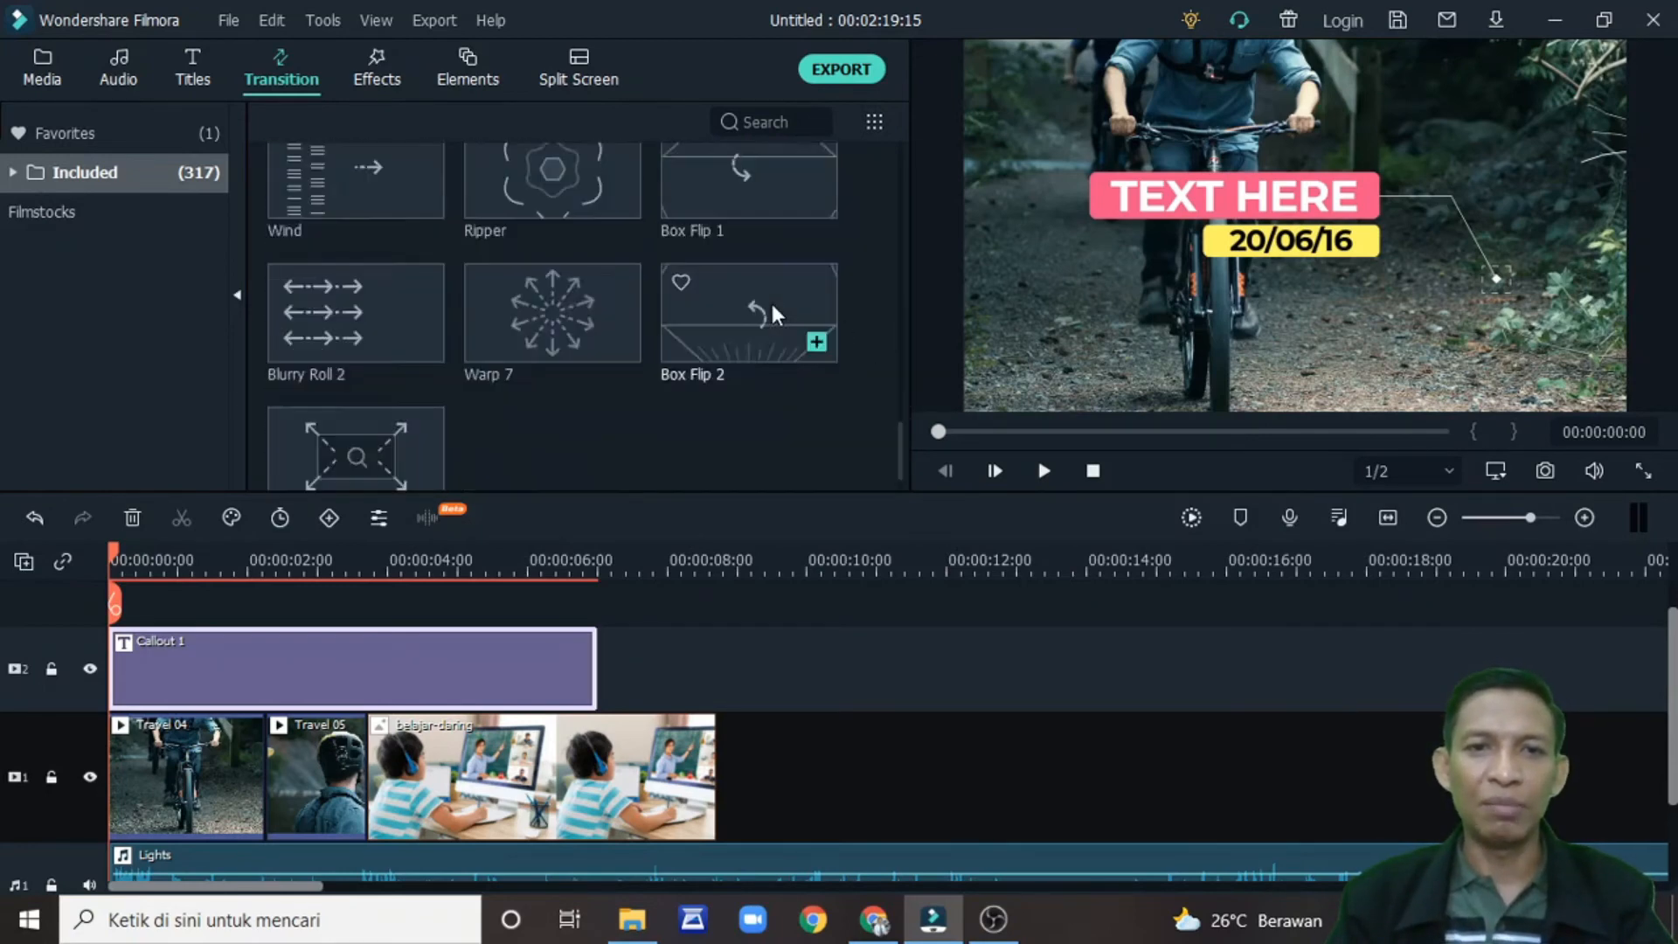
pyautogui.scroll(-12, 745, 371)
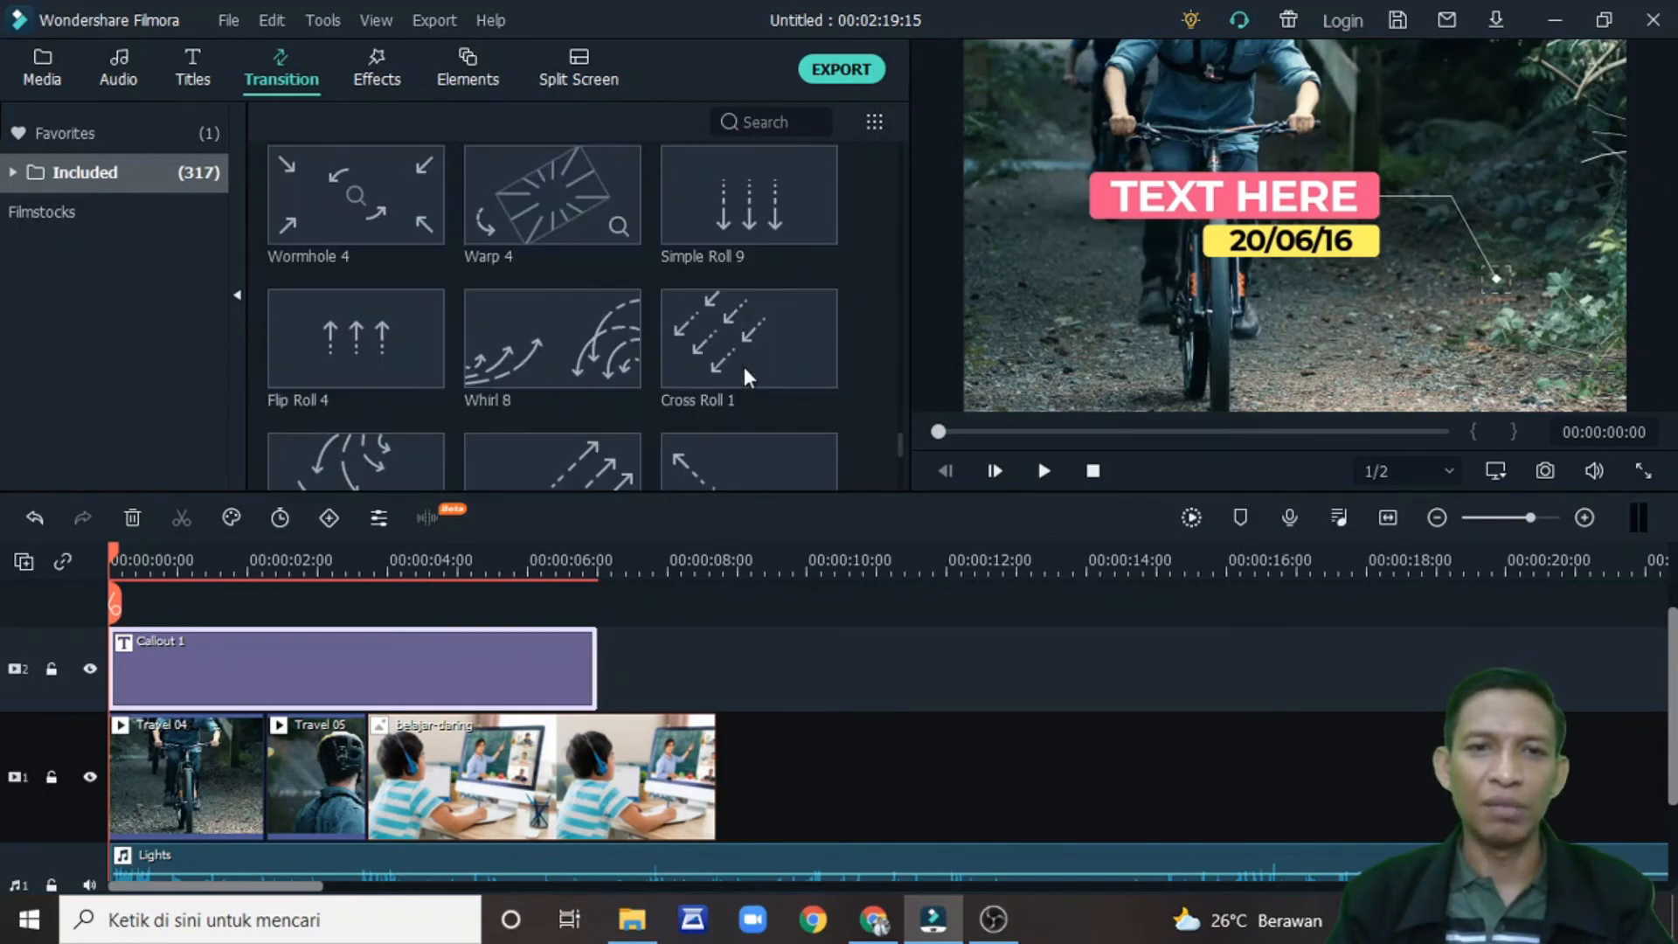
pyautogui.scroll(-8, 743, 365)
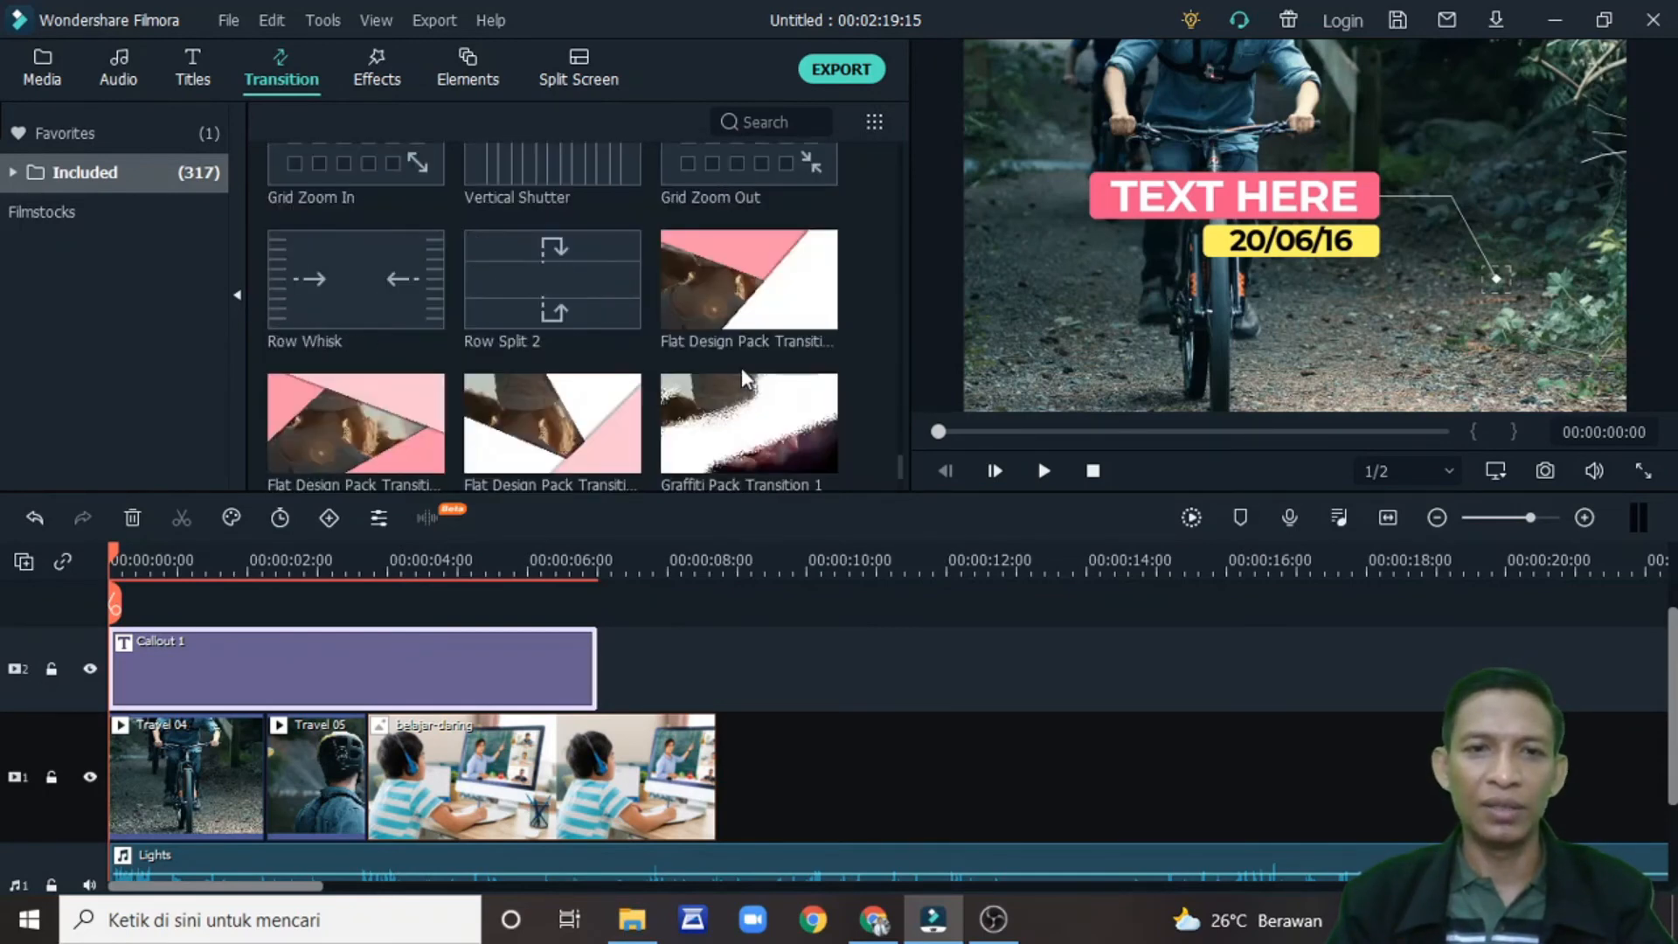
pyautogui.scroll(-15, 740, 367)
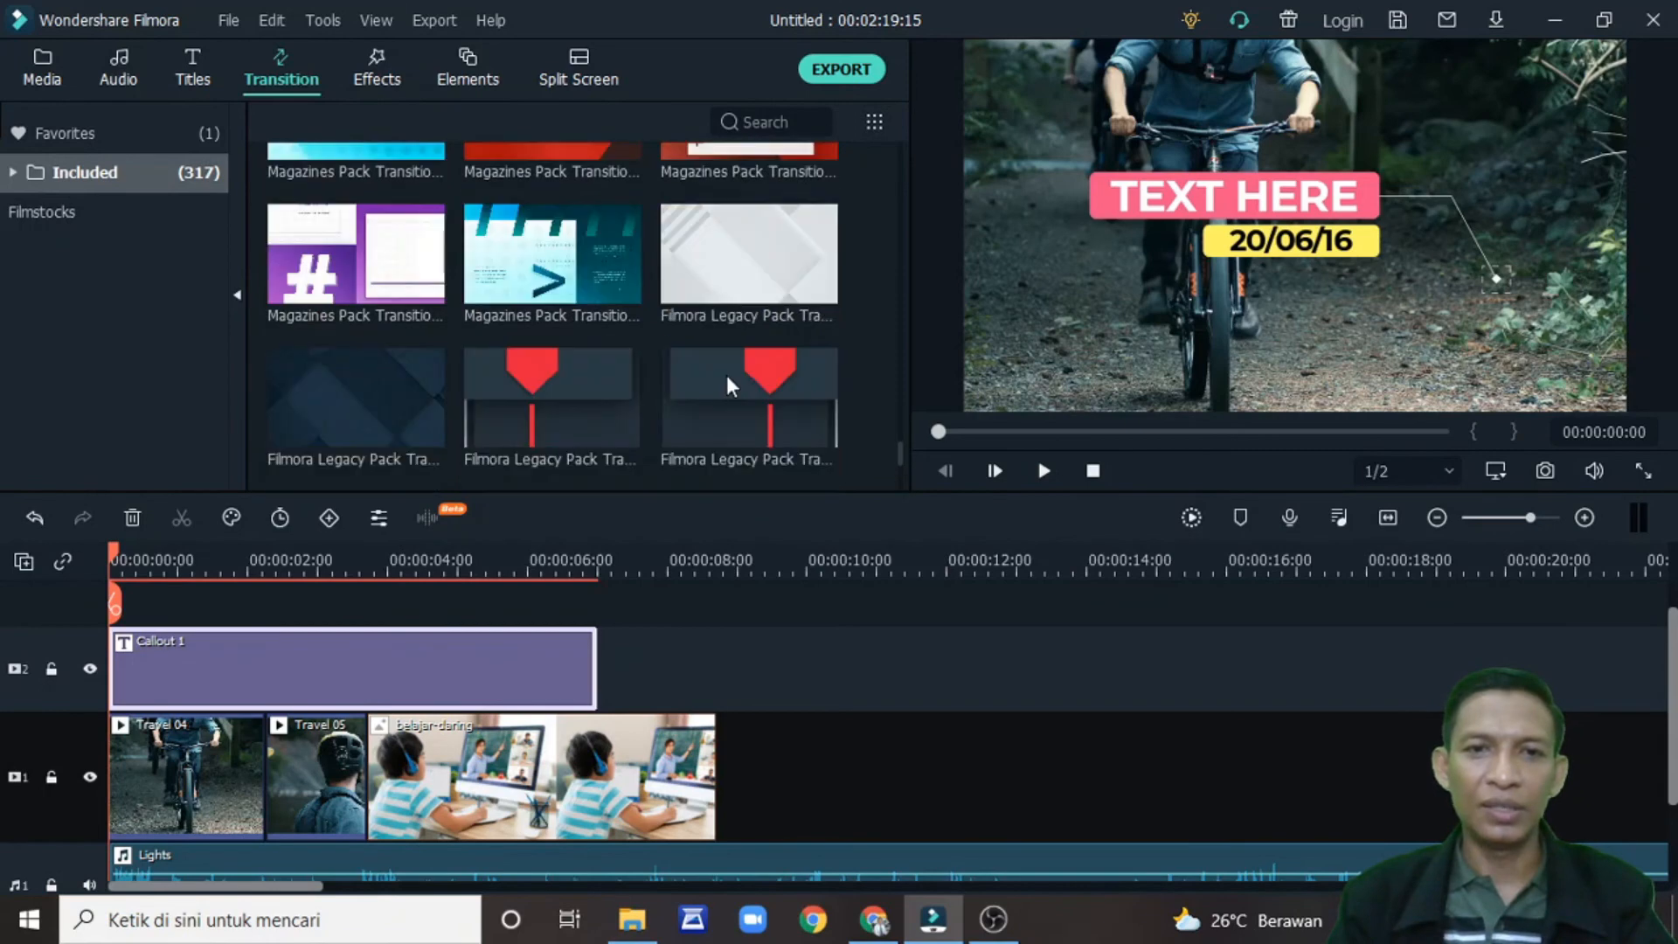
pyautogui.scroll(-5, 725, 379)
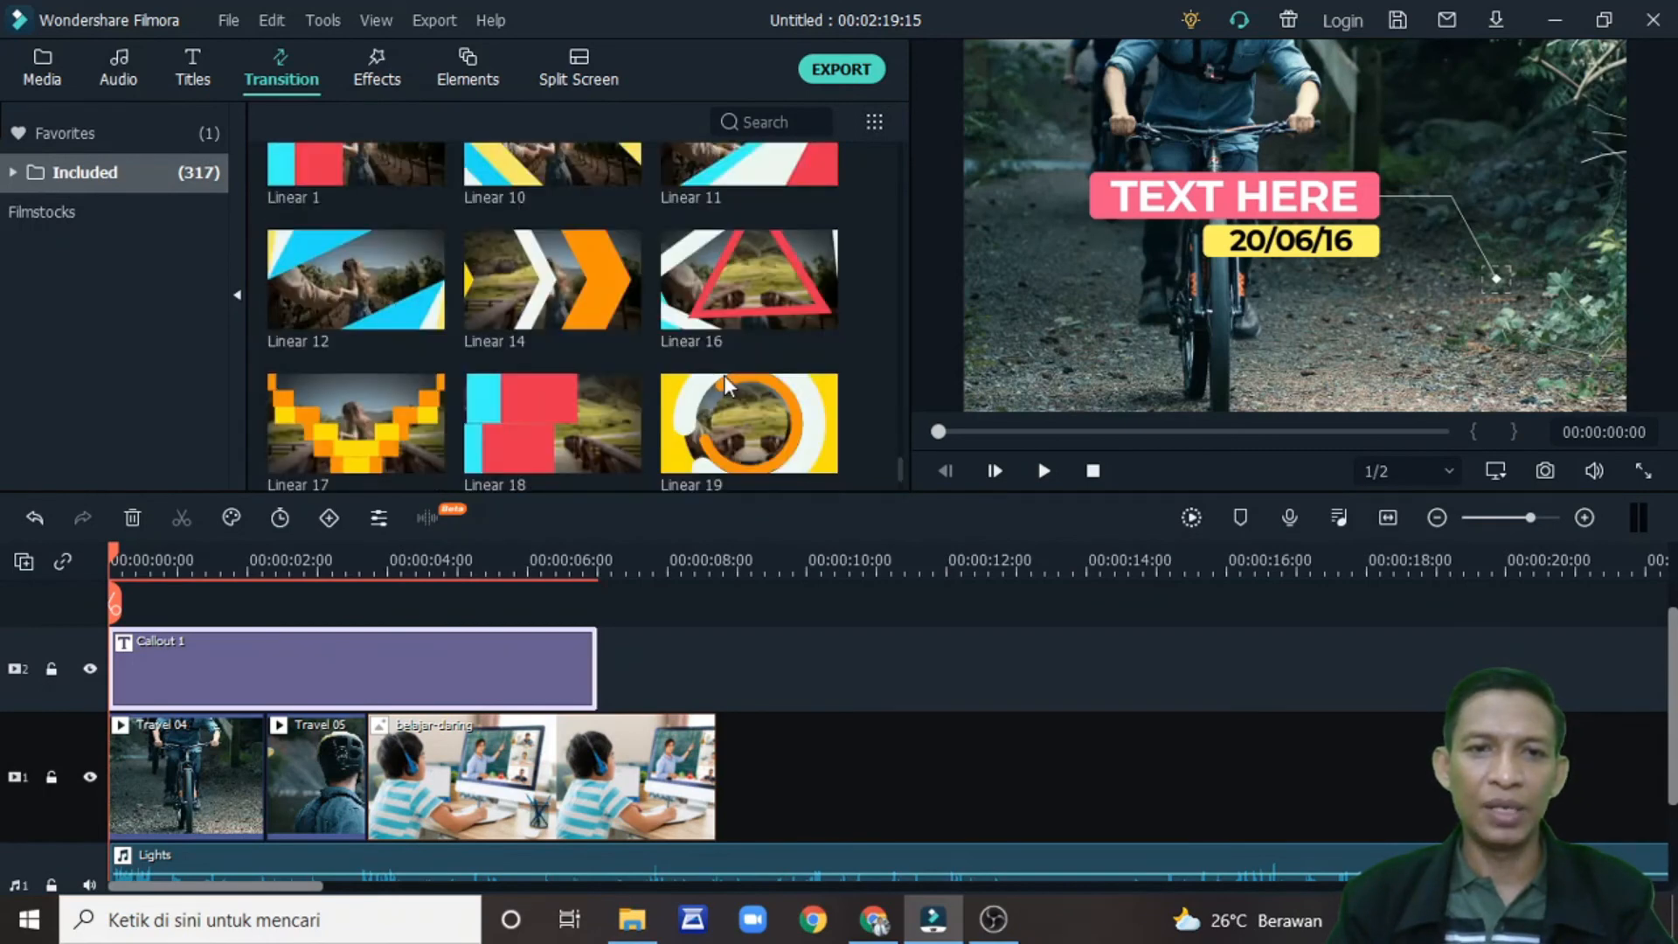
pyautogui.scroll(-3, 724, 375)
pyautogui.scroll(-3, 721, 374)
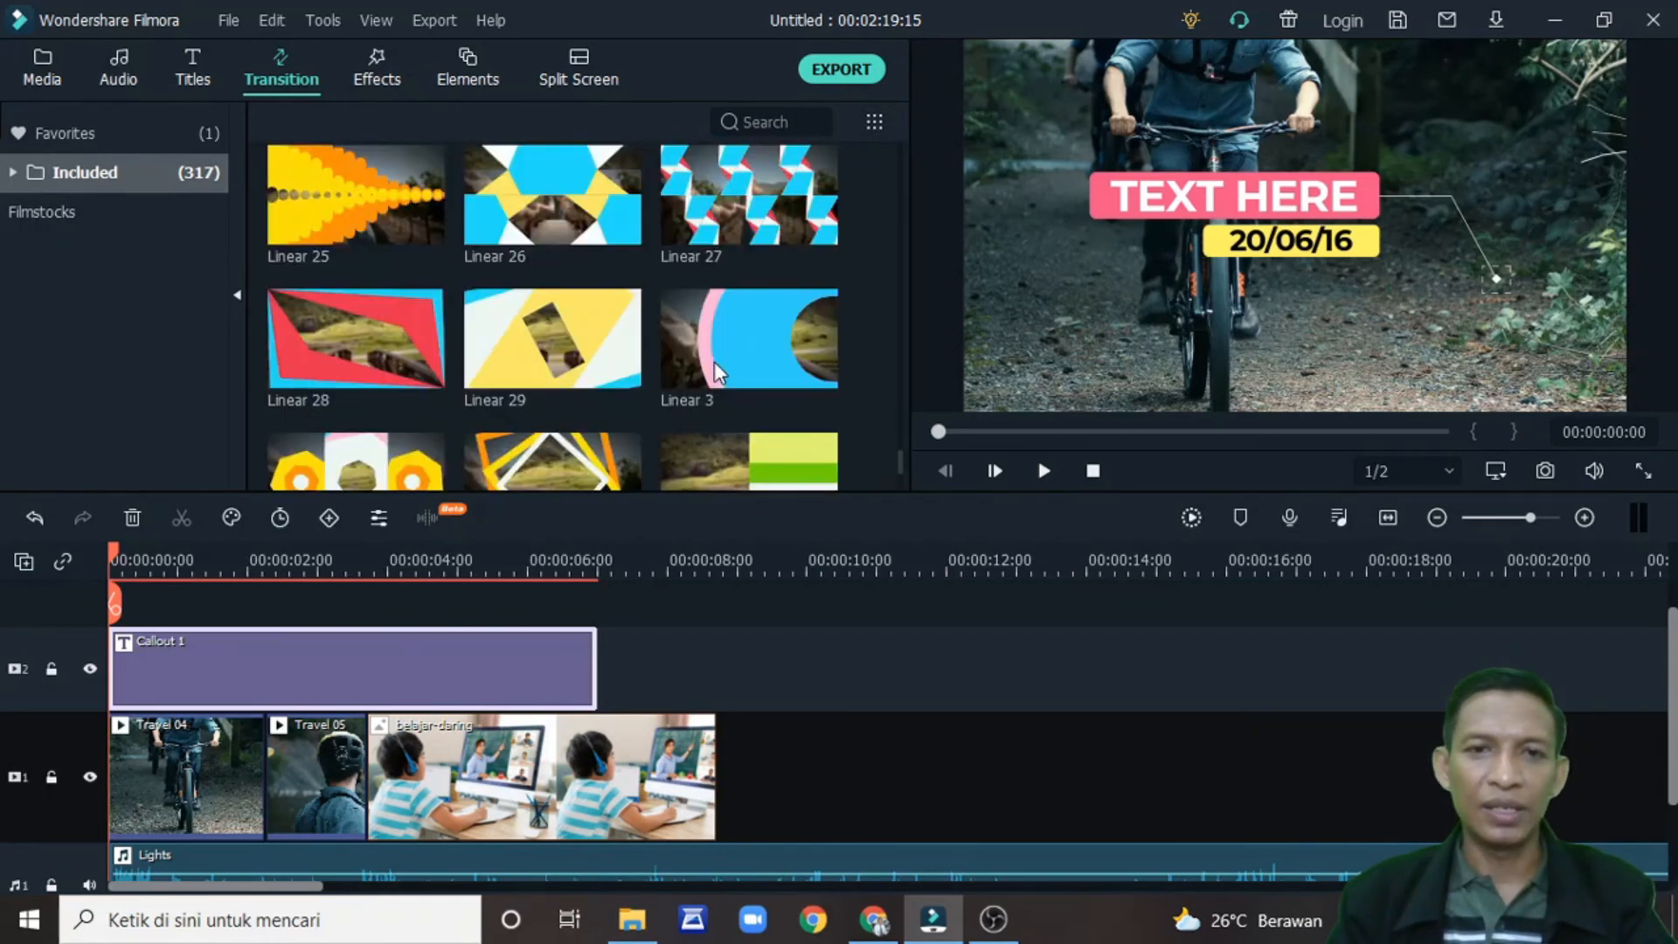
pyautogui.scroll(-6, 715, 361)
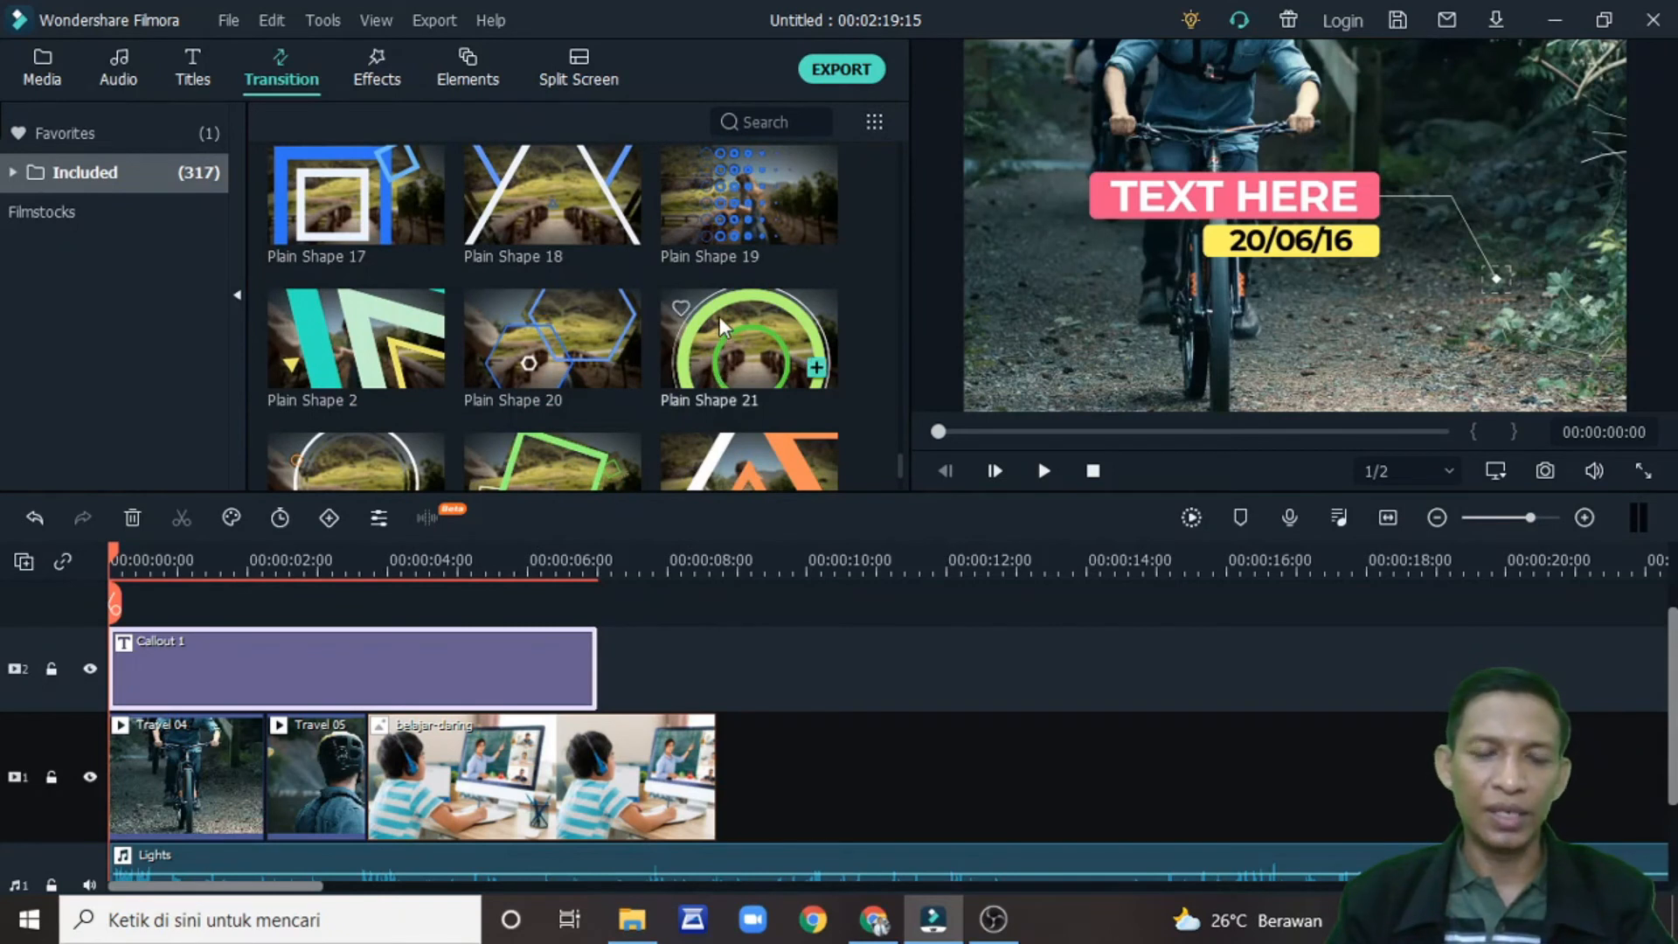
pyautogui.moveTo(719, 319); pyautogui.dragTo(349, 776)
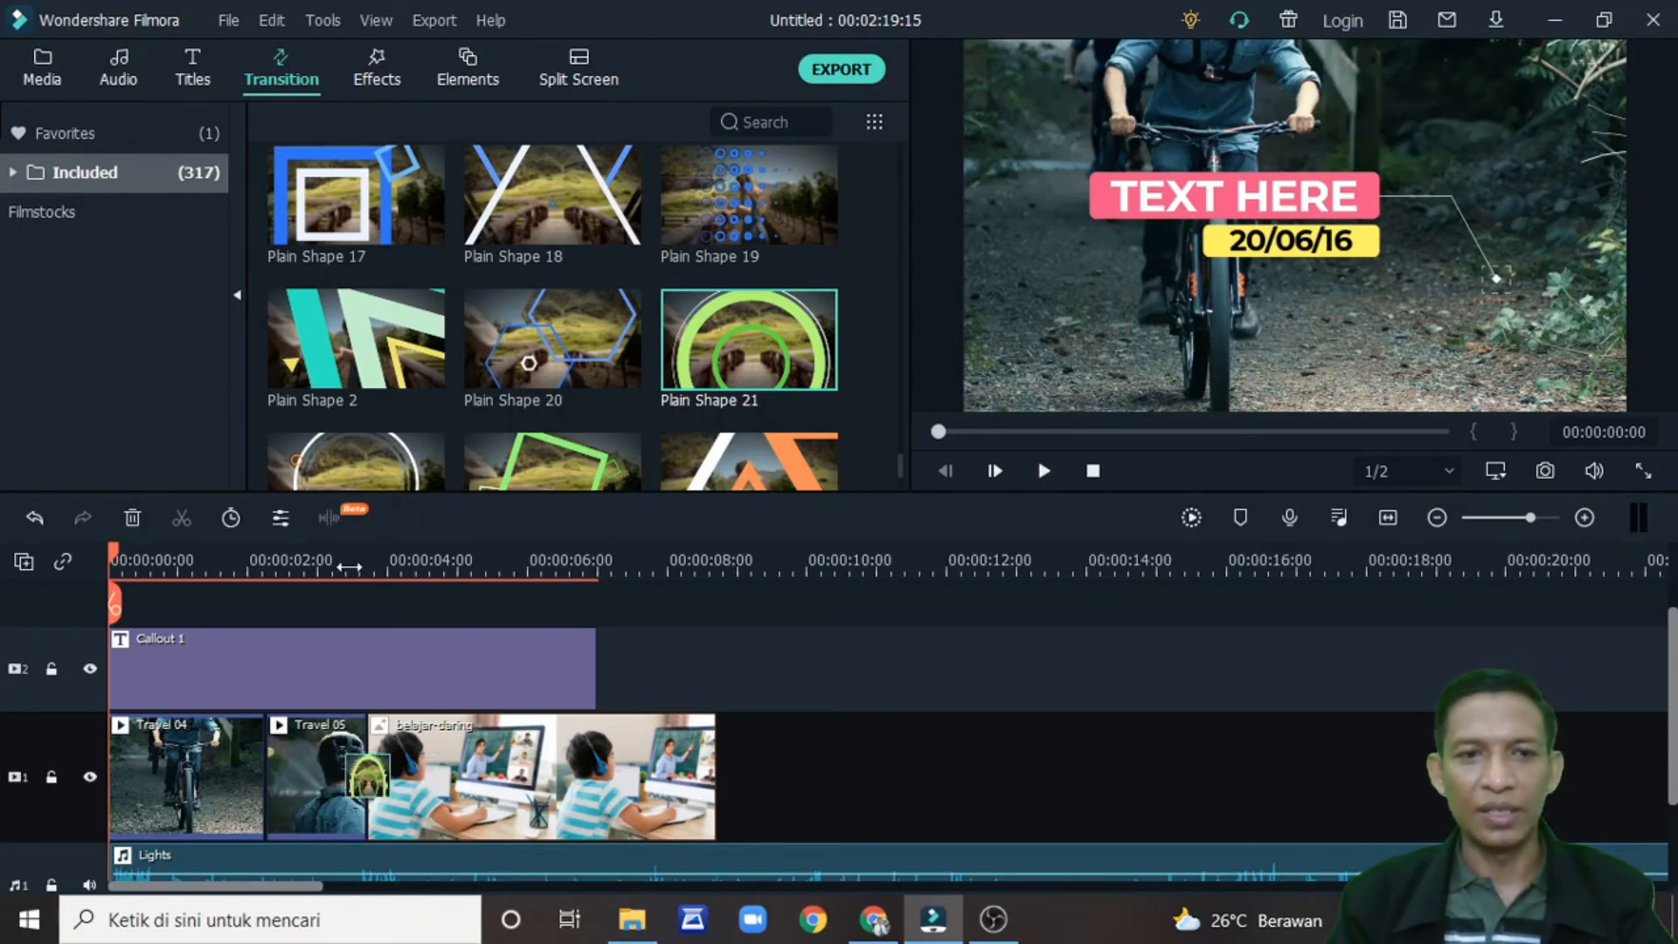
# Step: Play back the timeline from the start and replay the Travel 05 section to preview the new transition
pyautogui.click(1043, 476)
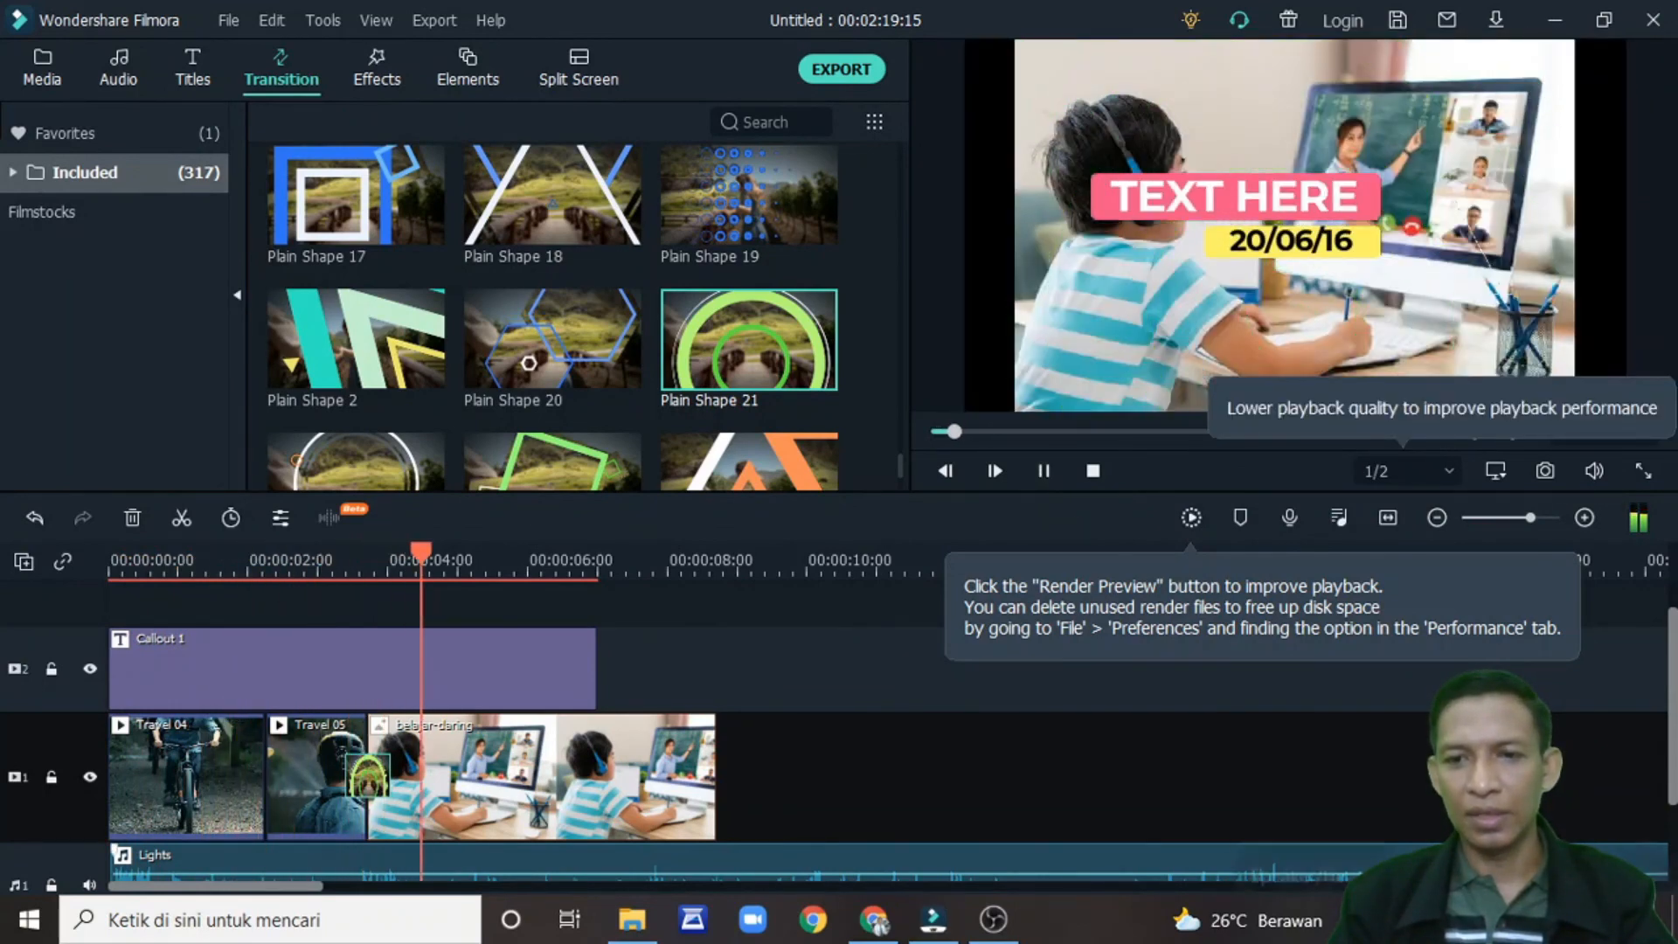
pyautogui.press('XF86AudioLowerVolume')
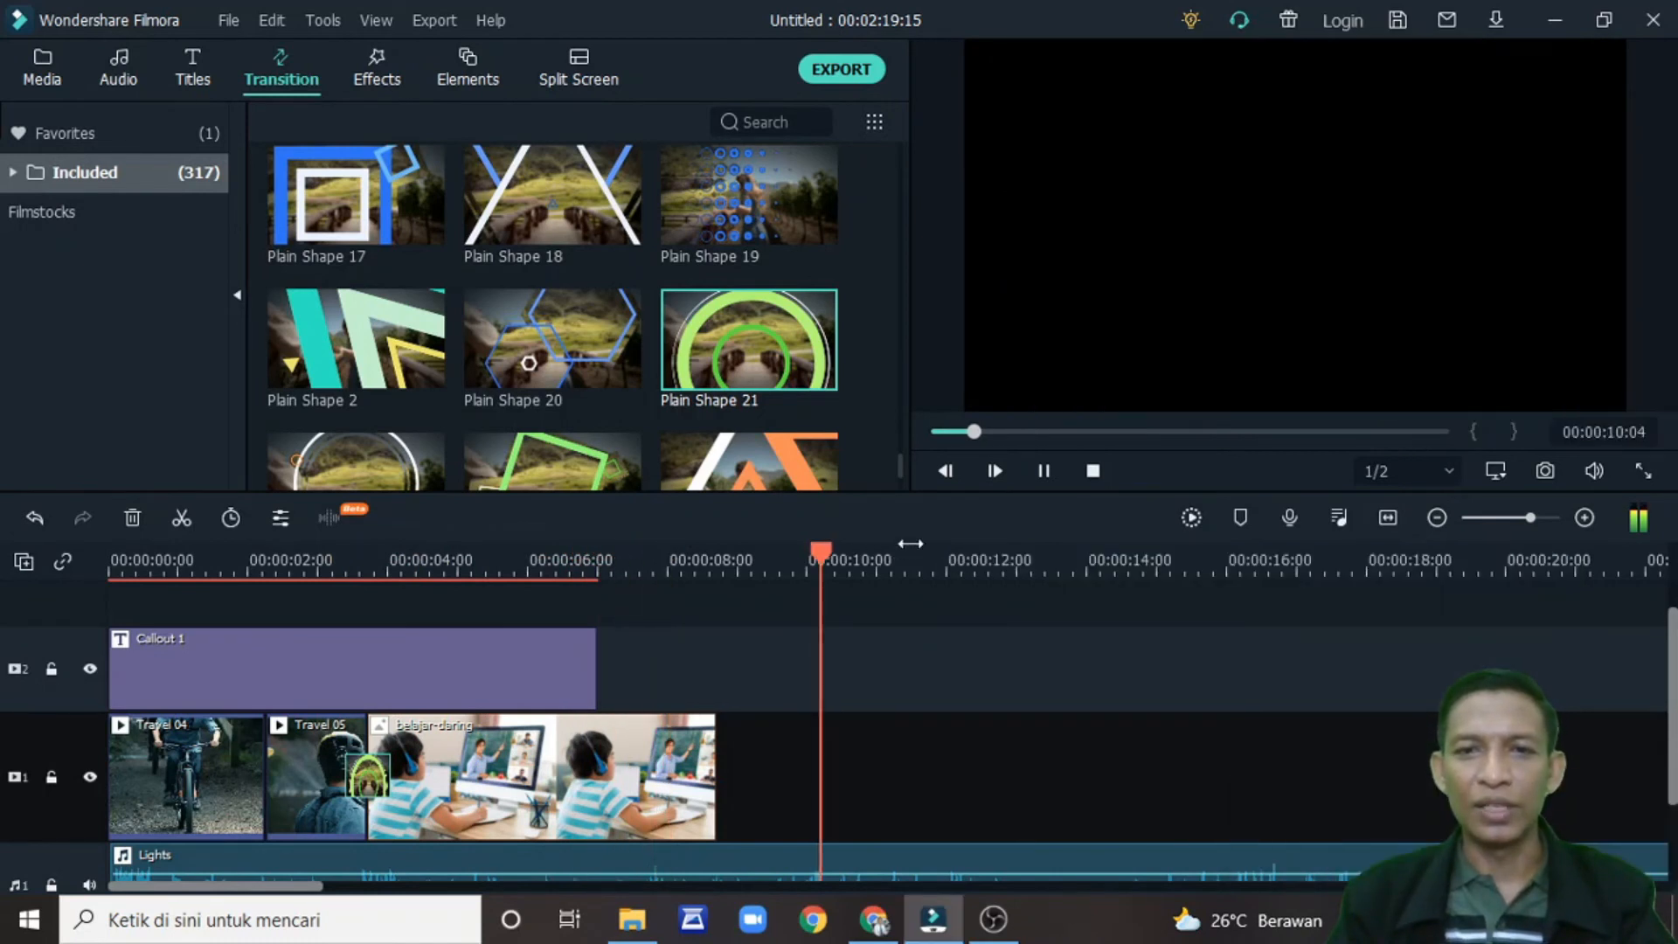
pyautogui.click(324, 572)
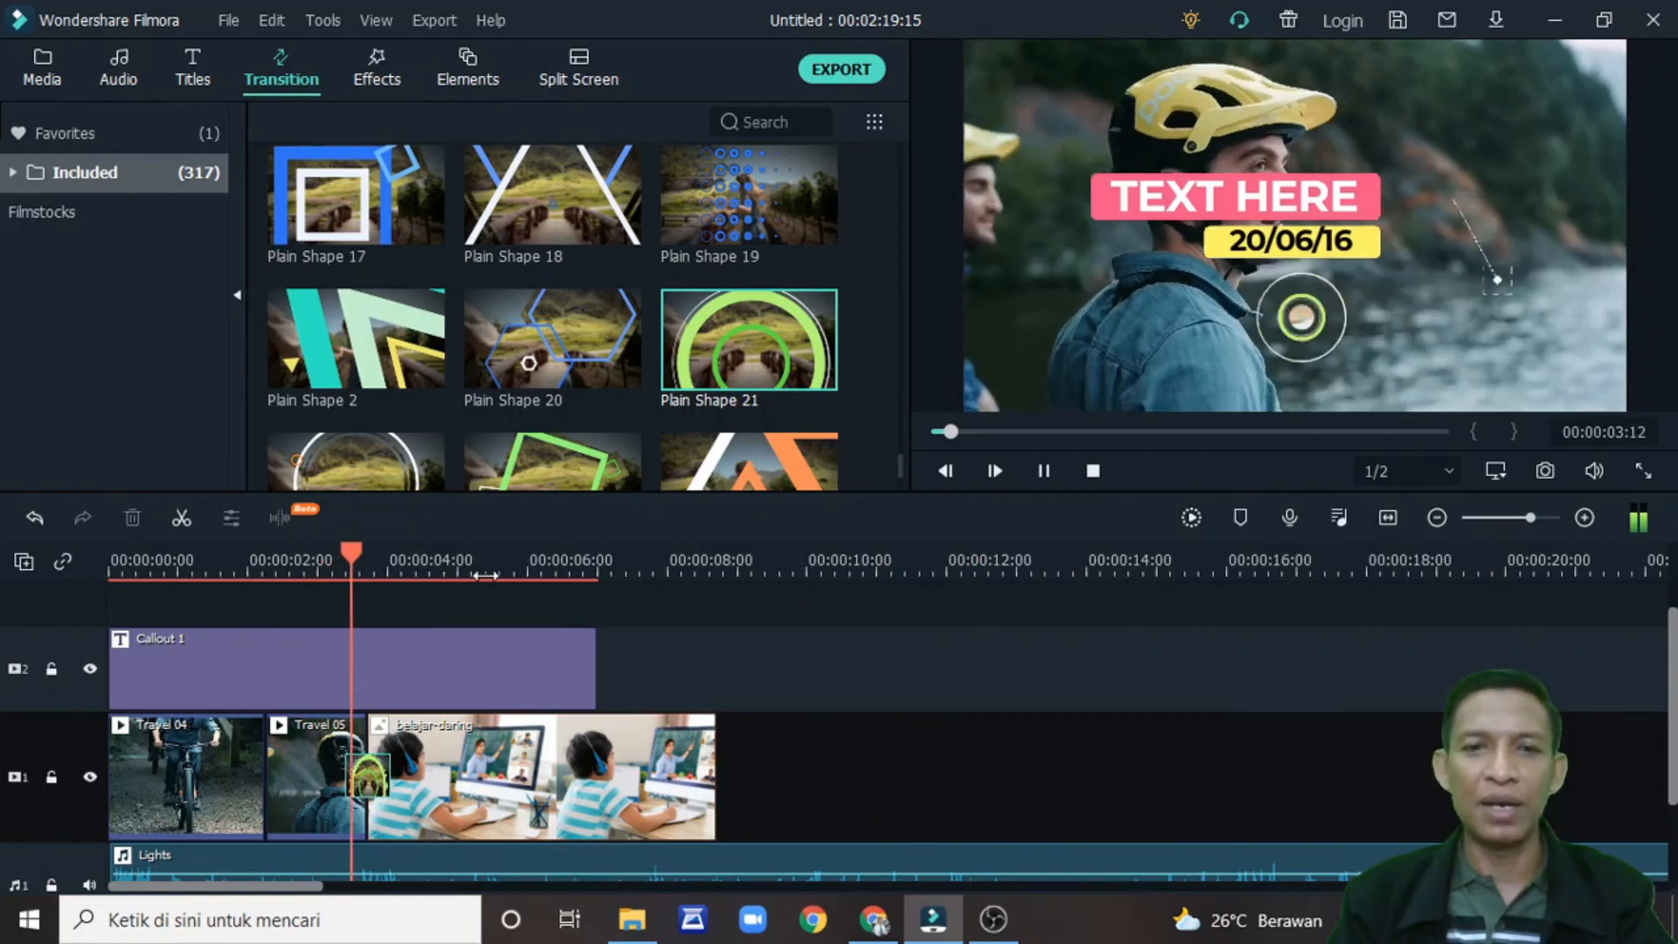
pyautogui.click(1044, 476)
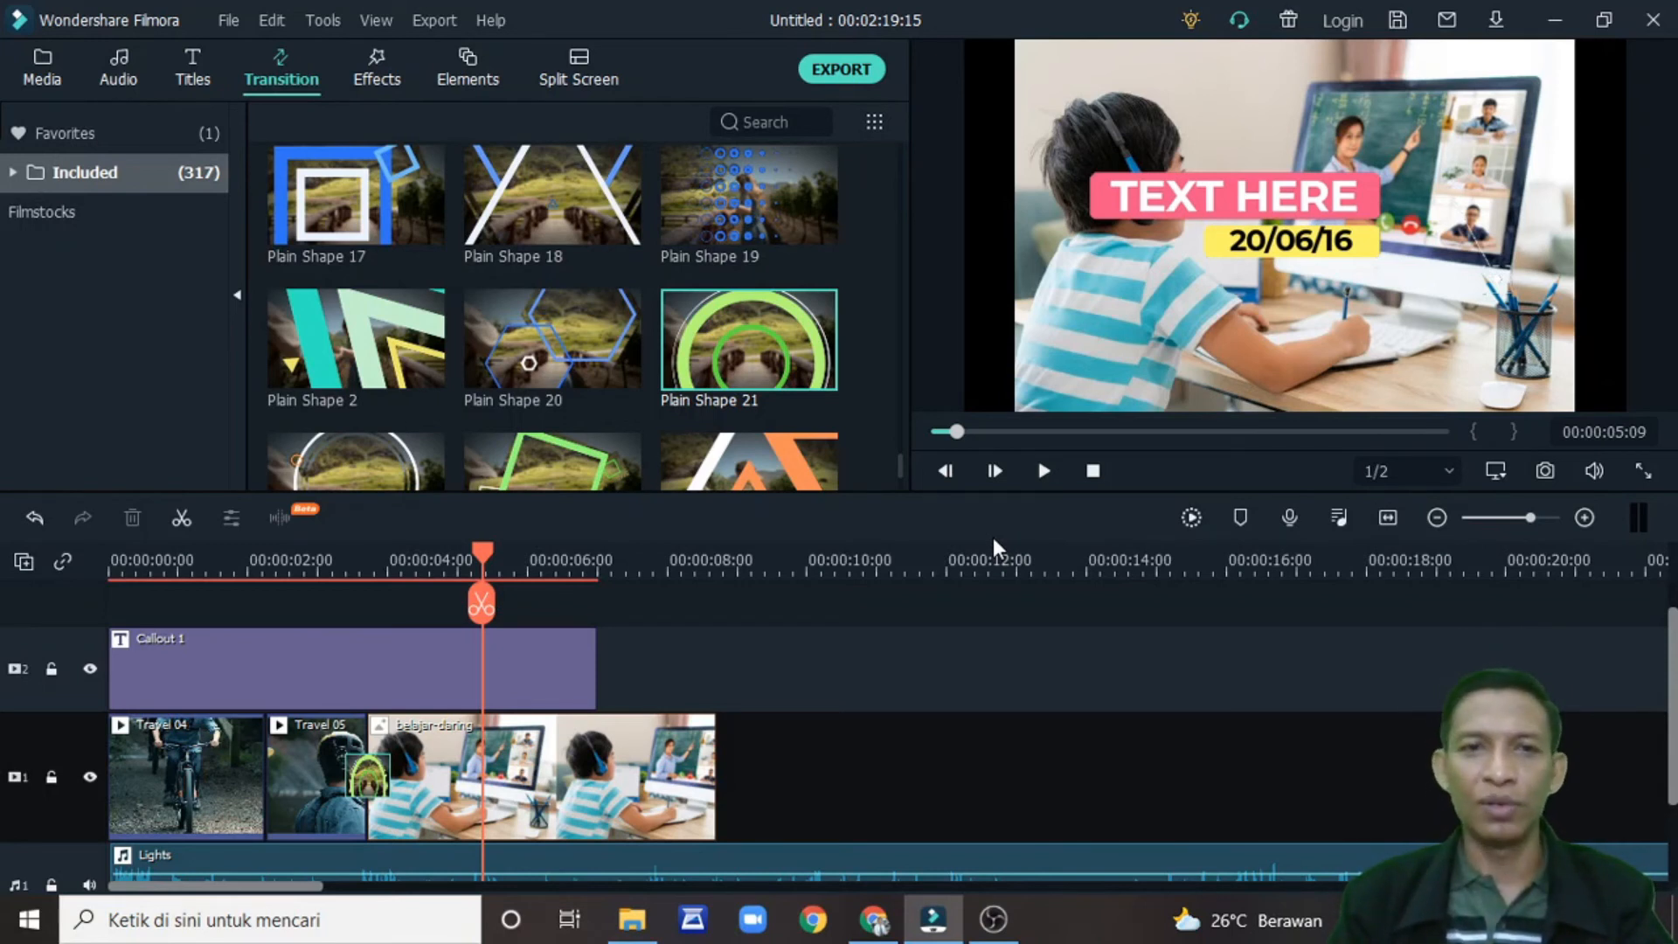
# Step: Add the Blur effect on video track 2 directly after Callout 1 and trim it to end with the belajar-daring image
pyautogui.click(386, 59)
pyautogui.scroll(-3, 650, 289)
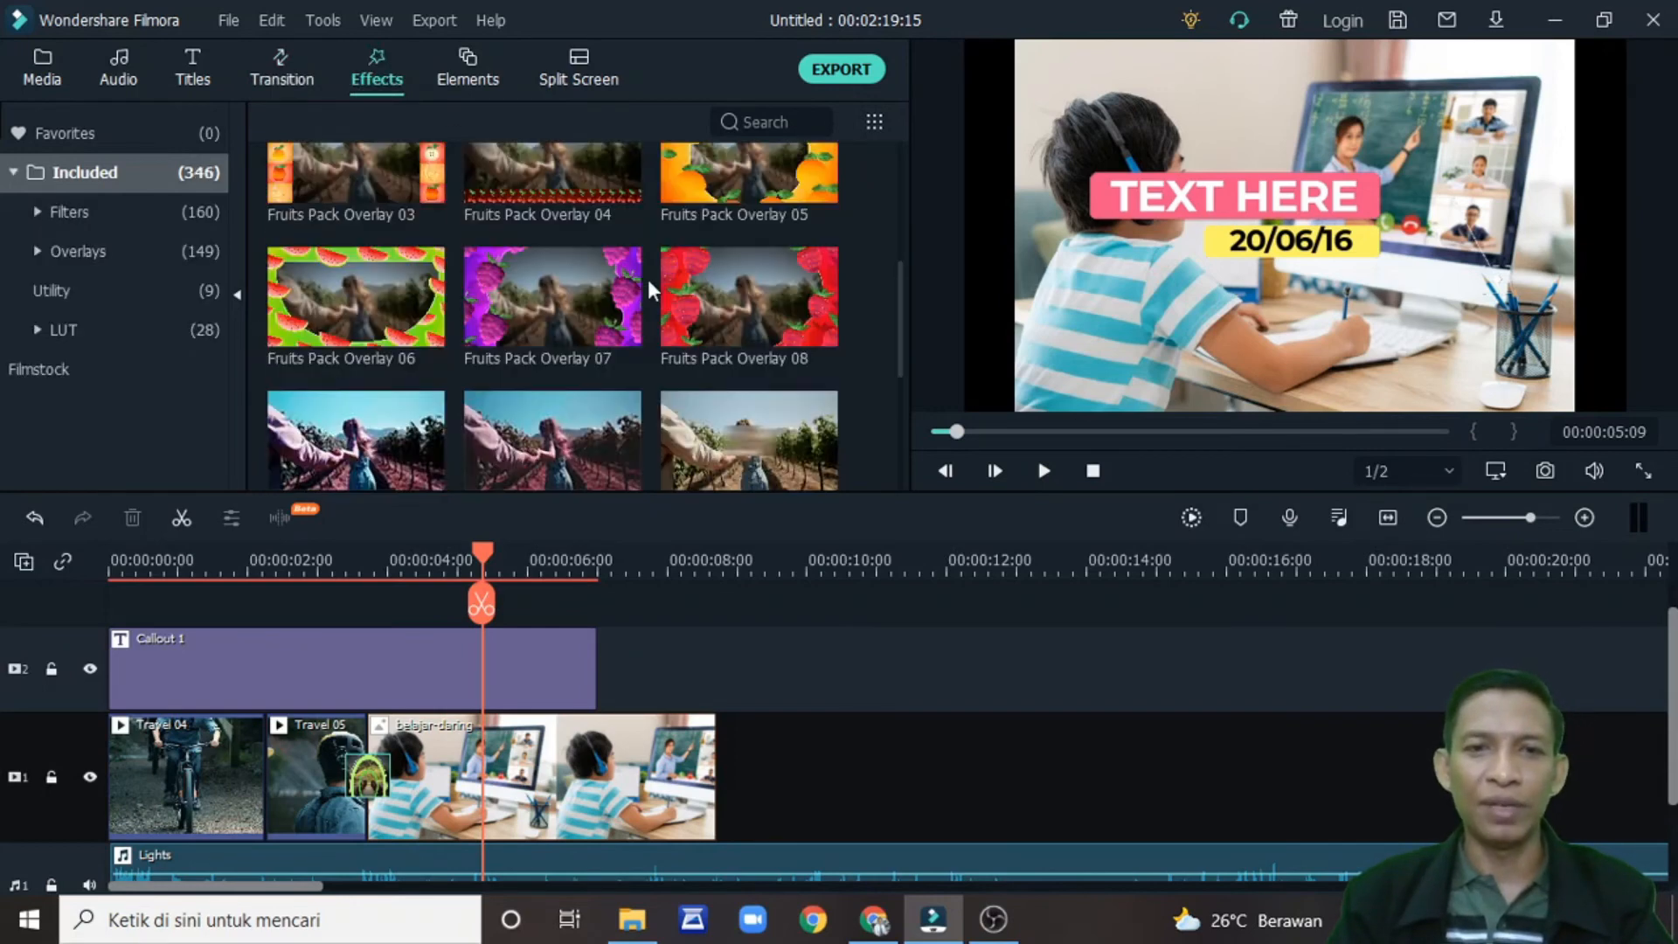
pyautogui.scroll(-3, 648, 280)
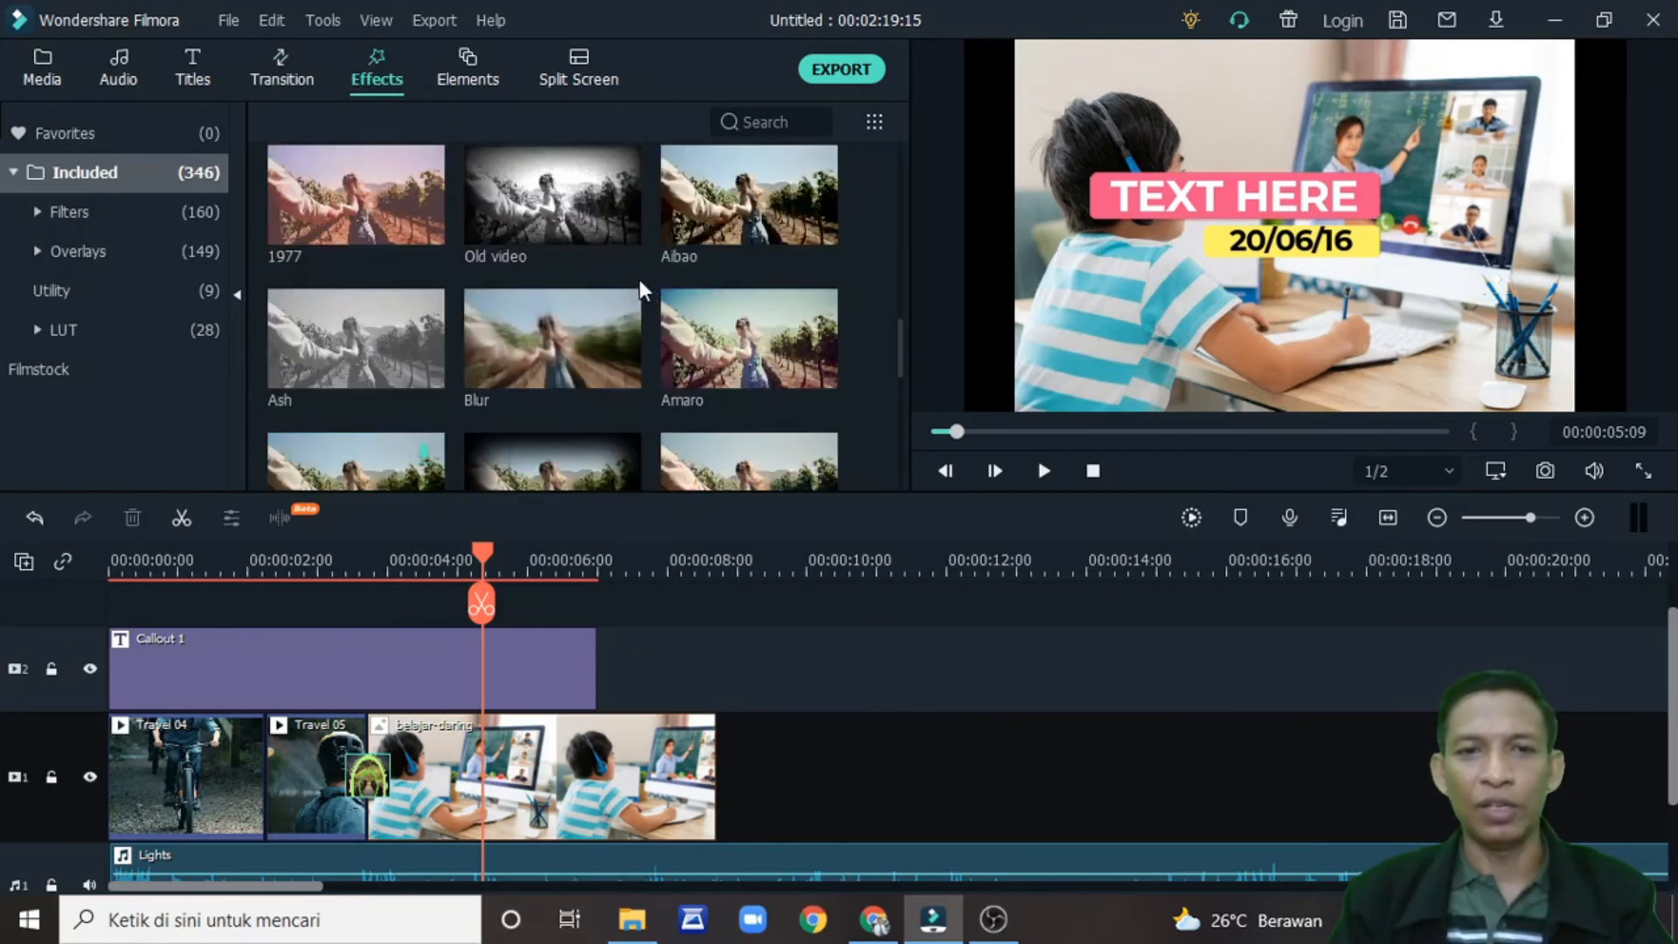
pyautogui.moveTo(600, 327)
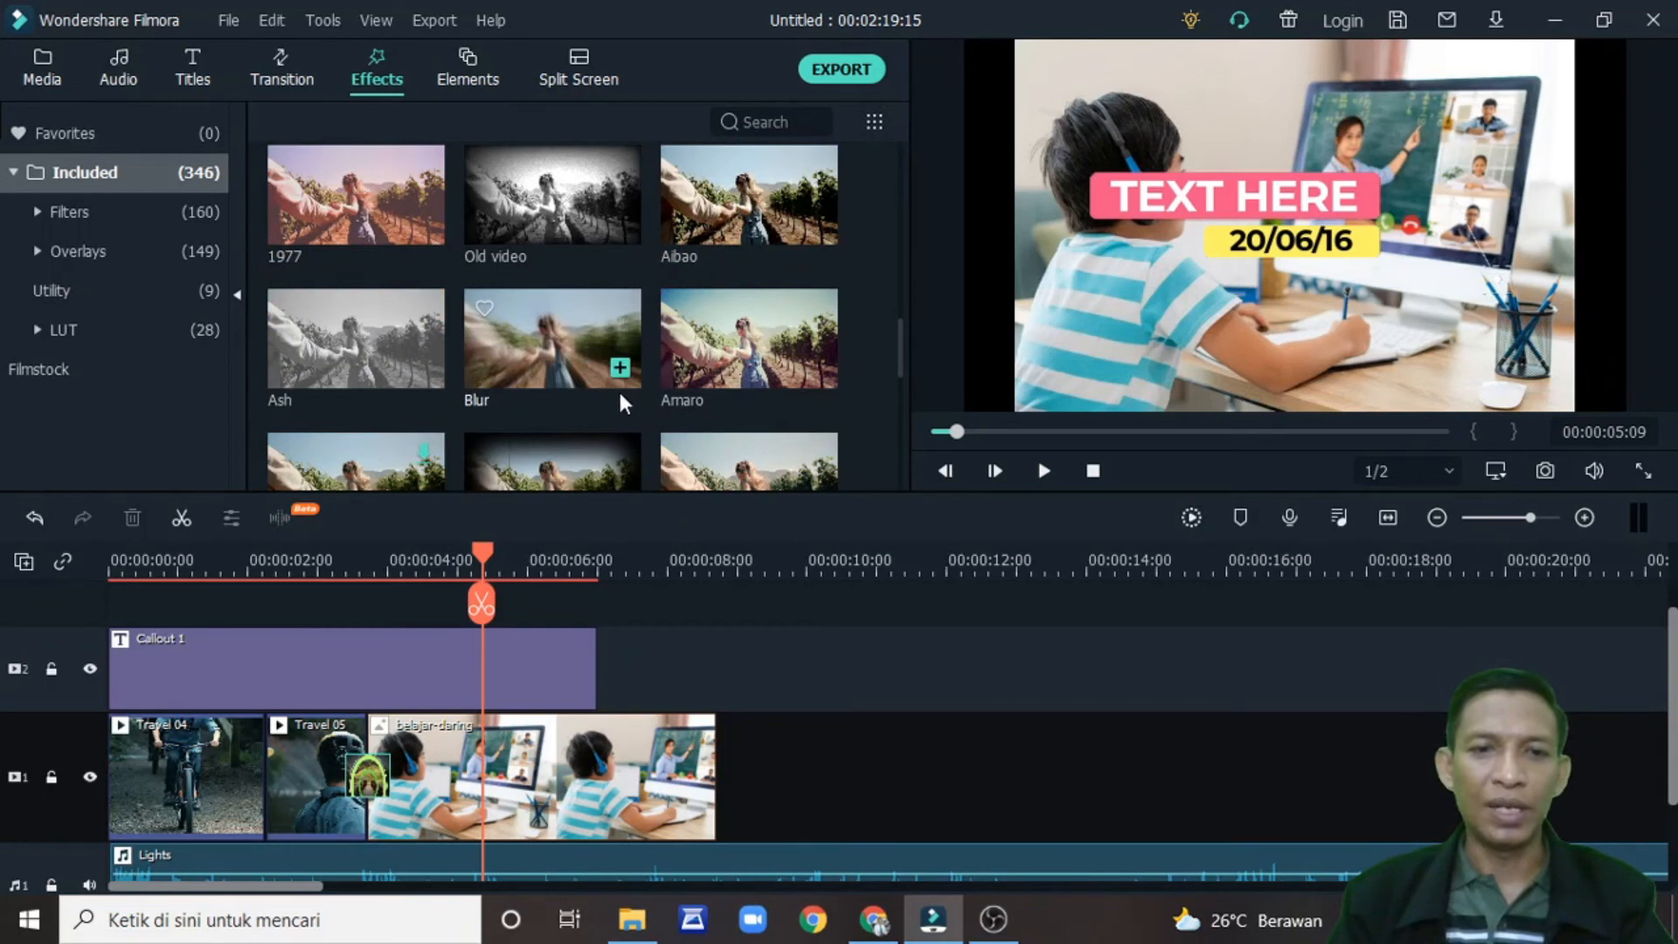
pyautogui.moveTo(525, 345); pyautogui.dragTo(600, 651)
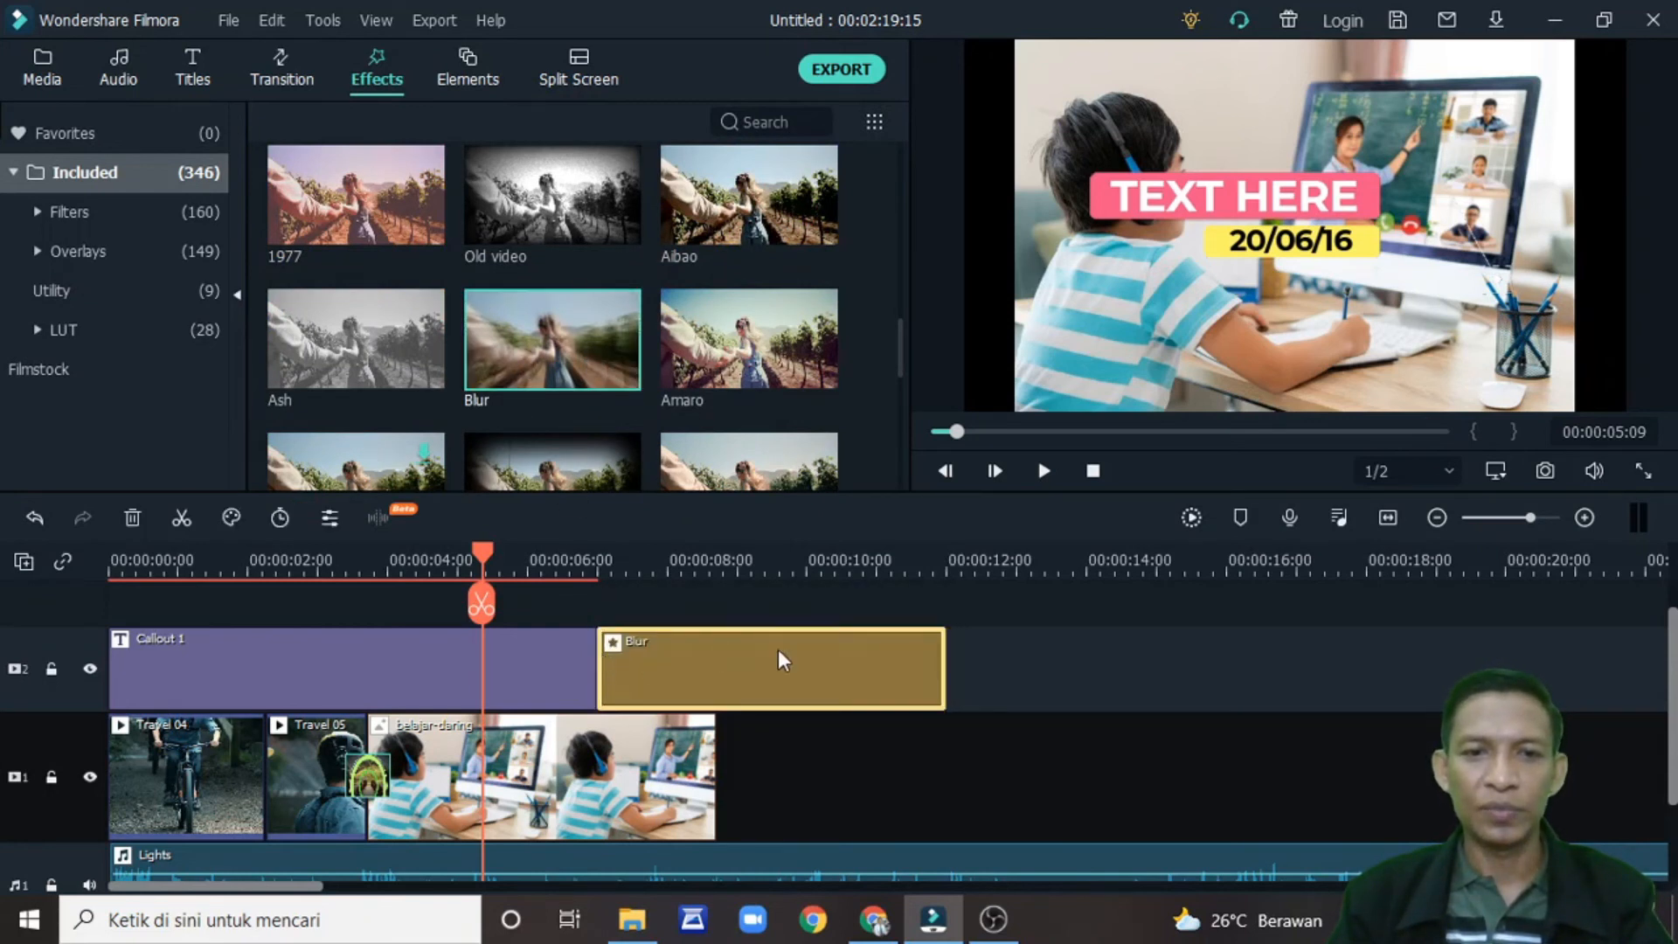
pyautogui.moveTo(944, 656); pyautogui.dragTo(713, 656)
pyautogui.moveTo(603, 570); pyautogui.dragTo(650, 570)
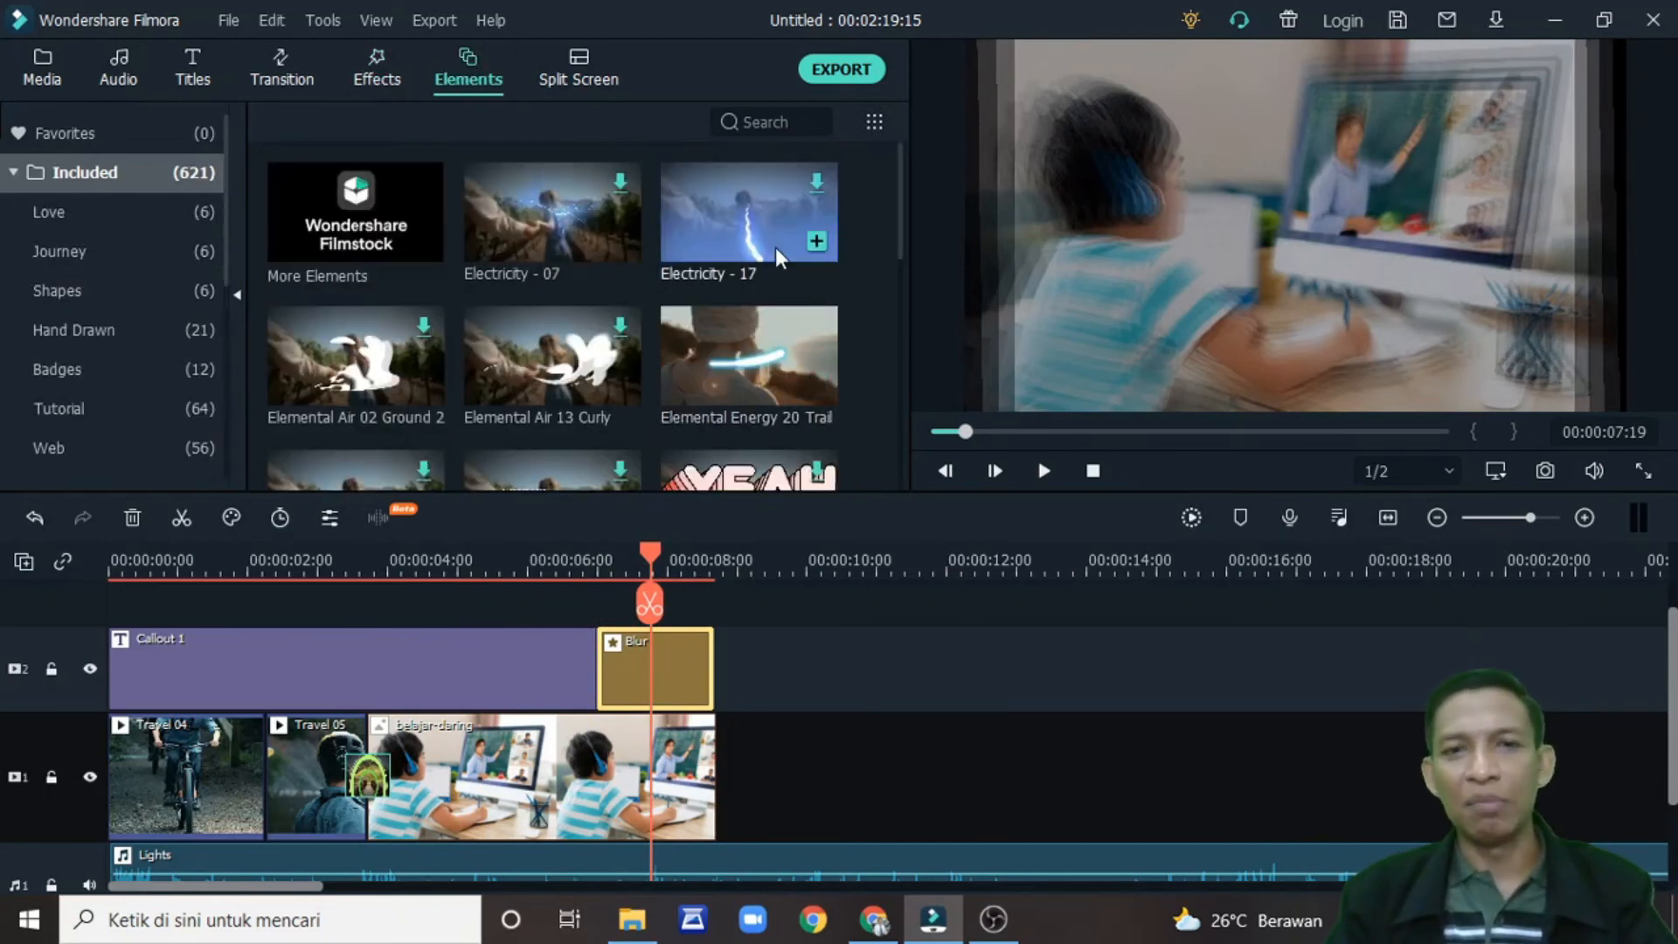
# Step: Add the Elemental Energy 20 Trail element on video track 3, above the Blur effect
pyautogui.scroll(-5, 781, 259)
pyautogui.scroll(2, 776, 352)
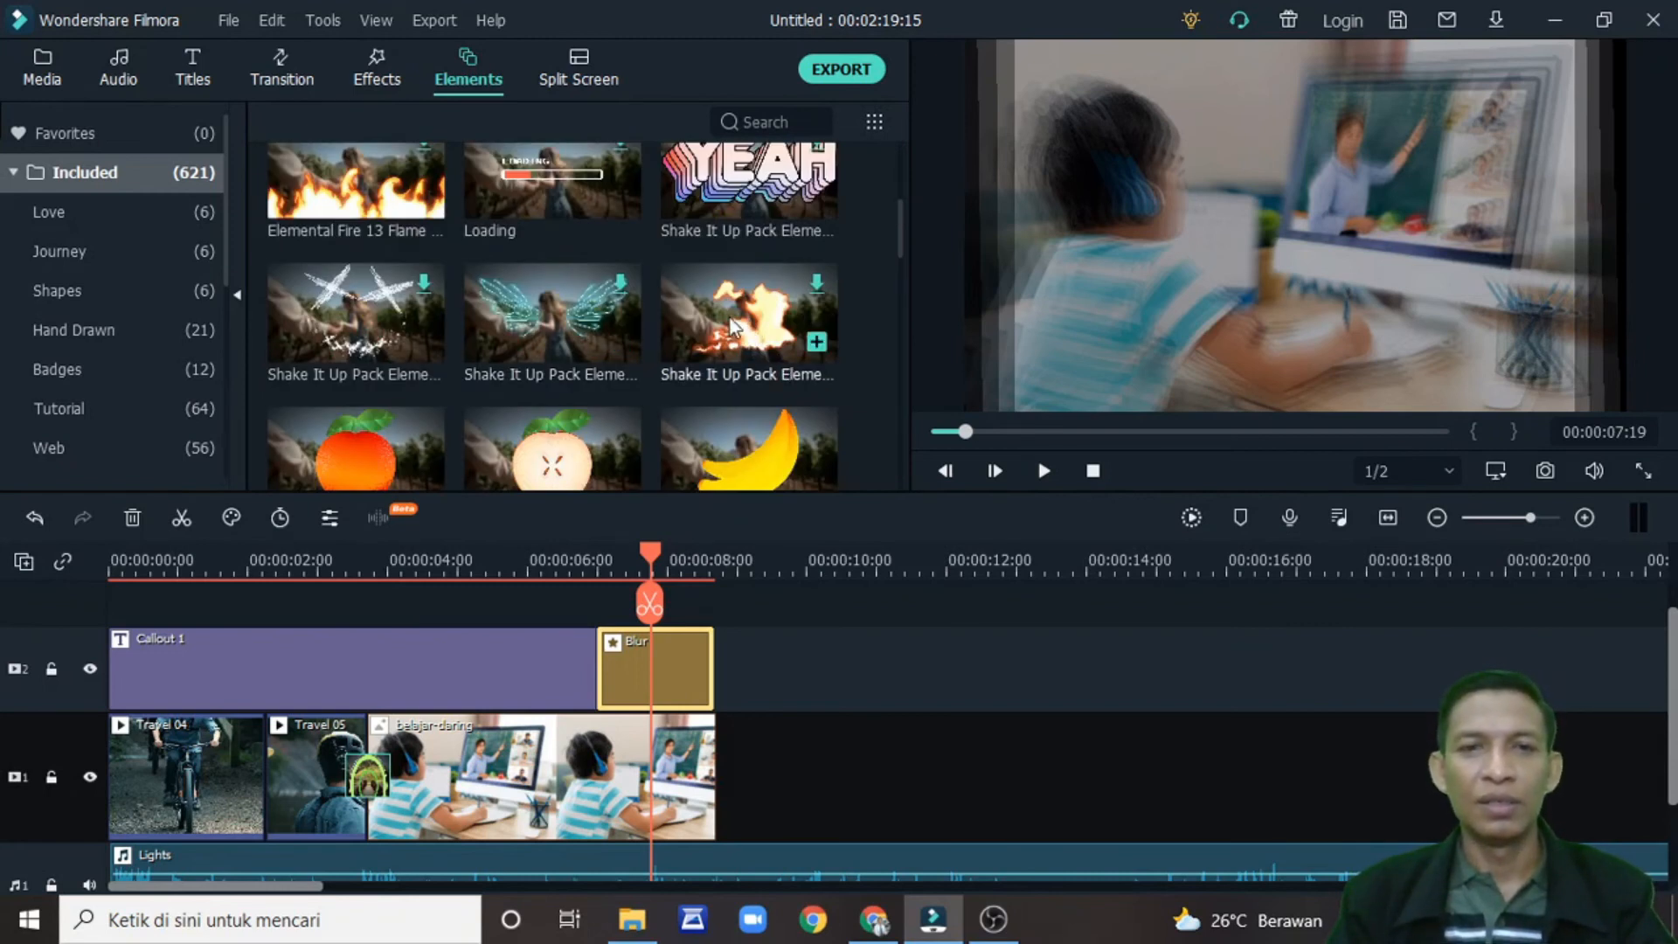
pyautogui.scroll(3, 732, 320)
pyautogui.scroll(-5, 763, 343)
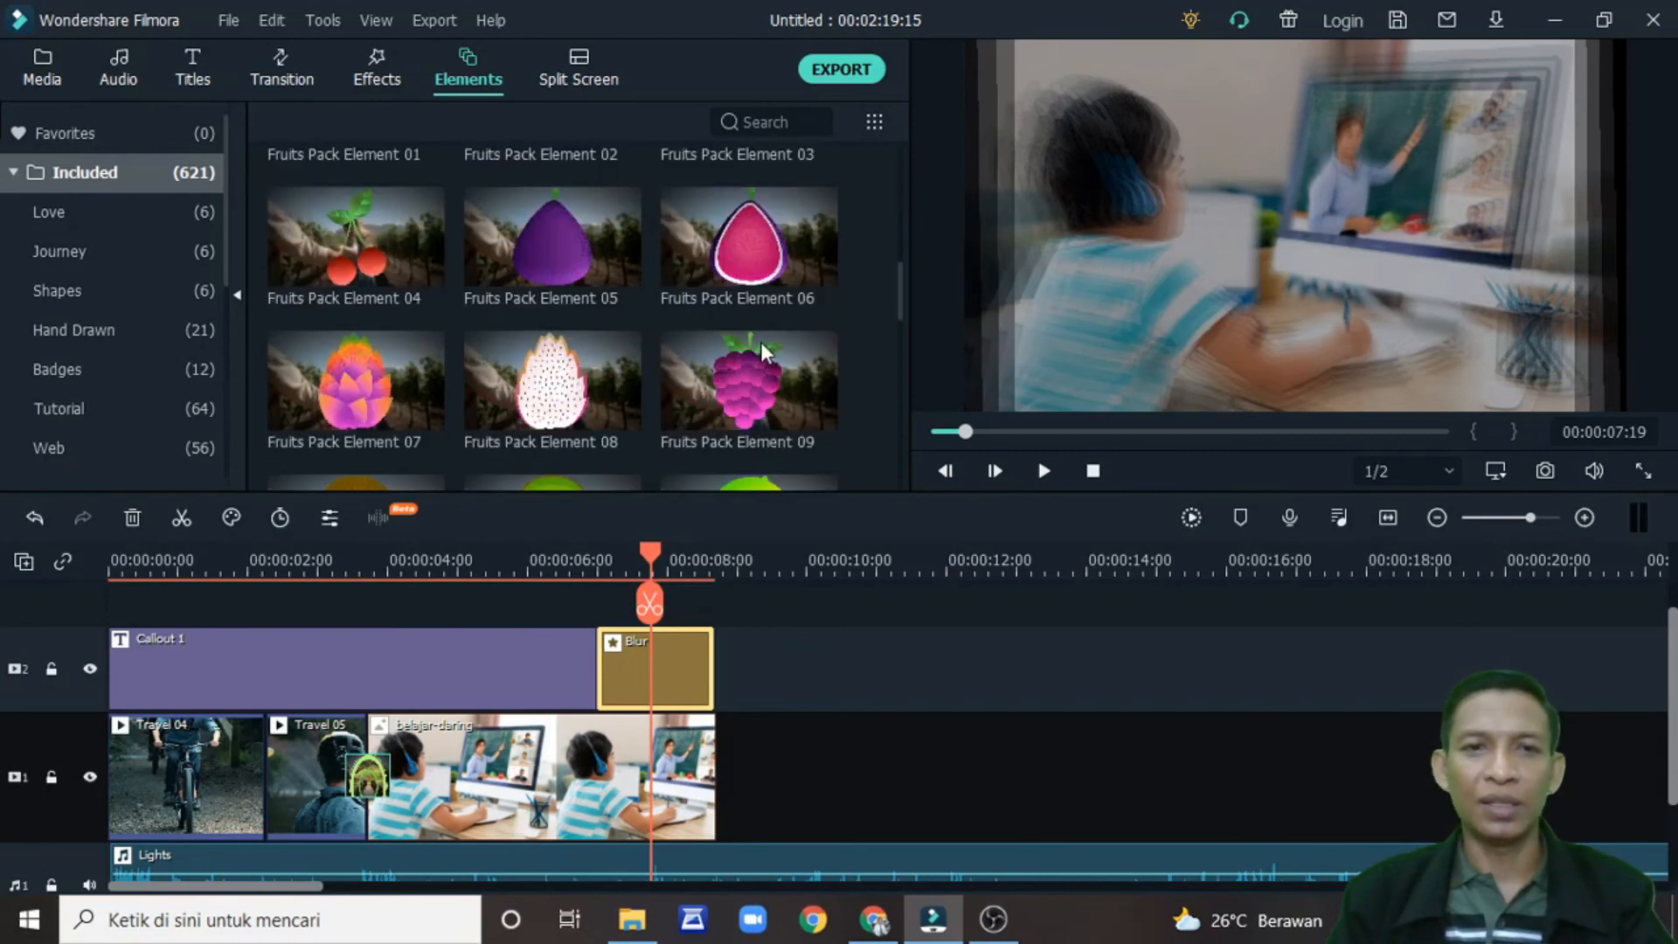
pyautogui.scroll(-3, 759, 345)
pyautogui.scroll(8, 751, 340)
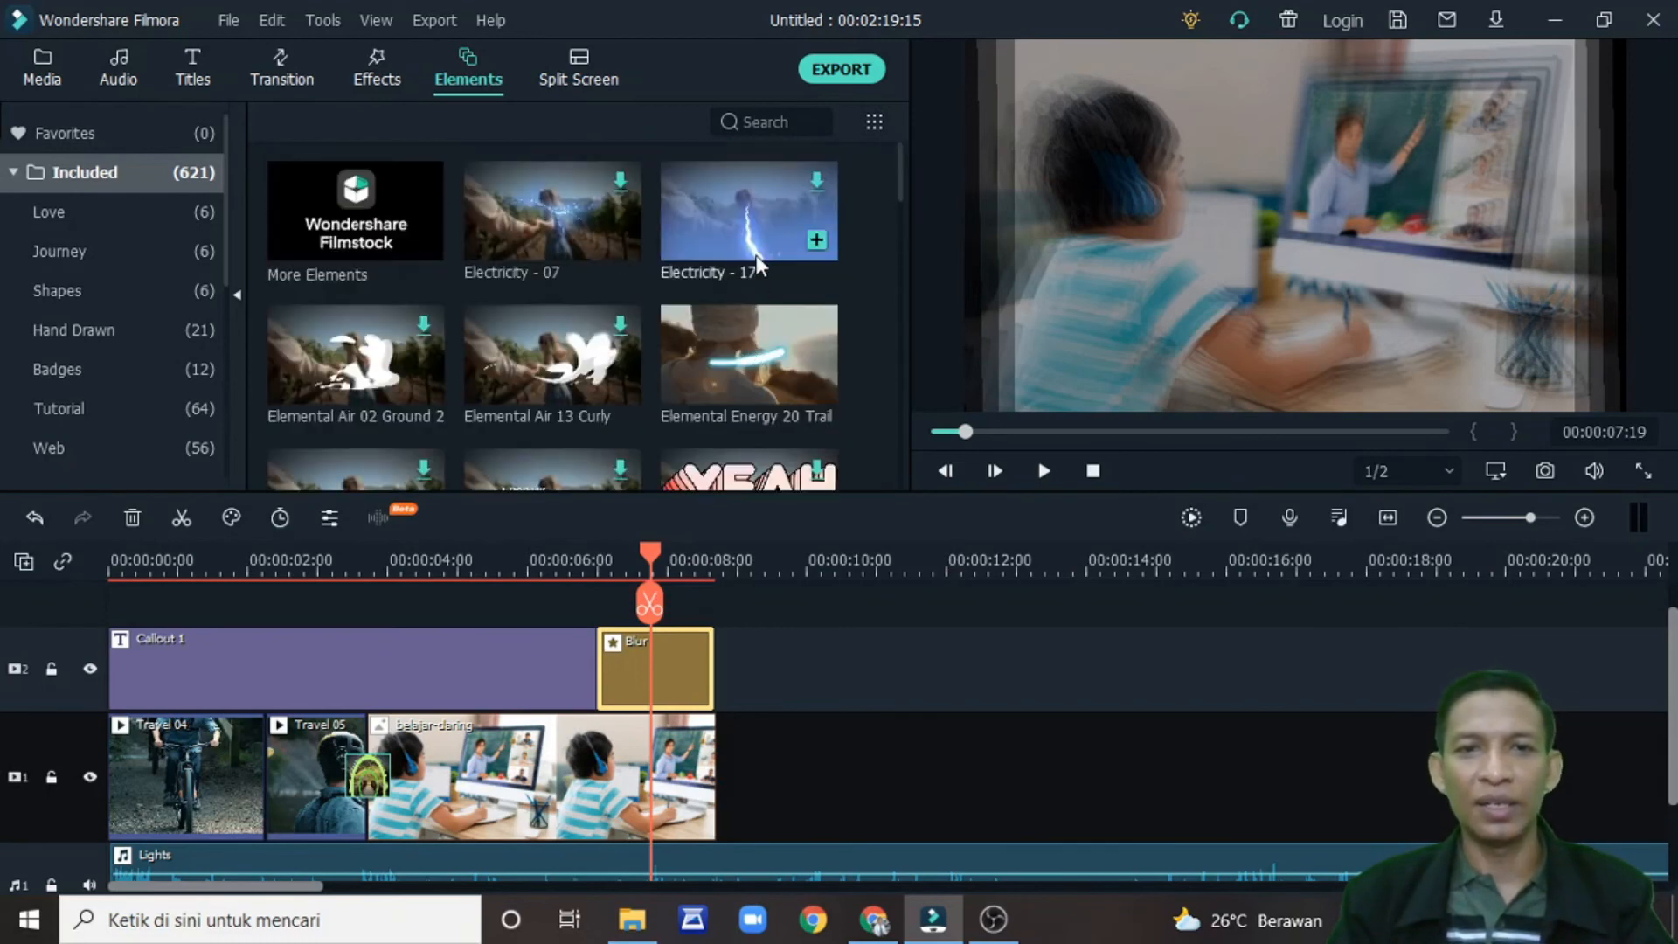
pyautogui.moveTo(746, 348); pyautogui.dragTo(666, 605)
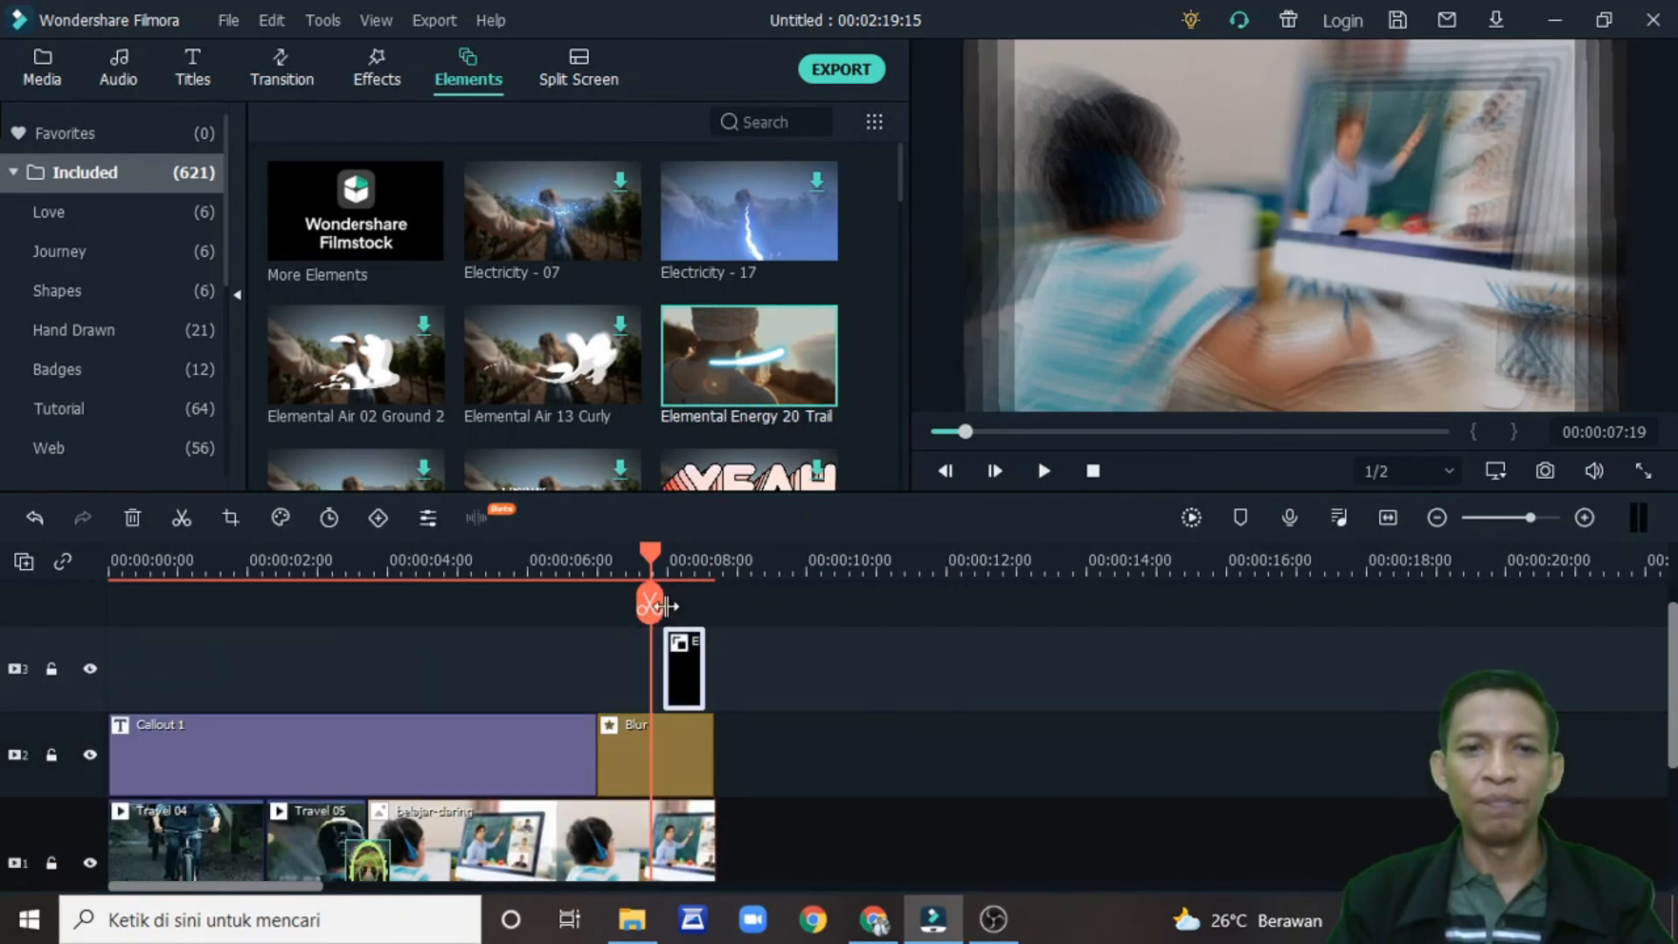
# Step: Play the timeline from 00:00:06:09 to preview the Blur effect and the Elemental Energy element
pyautogui.click(552, 554)
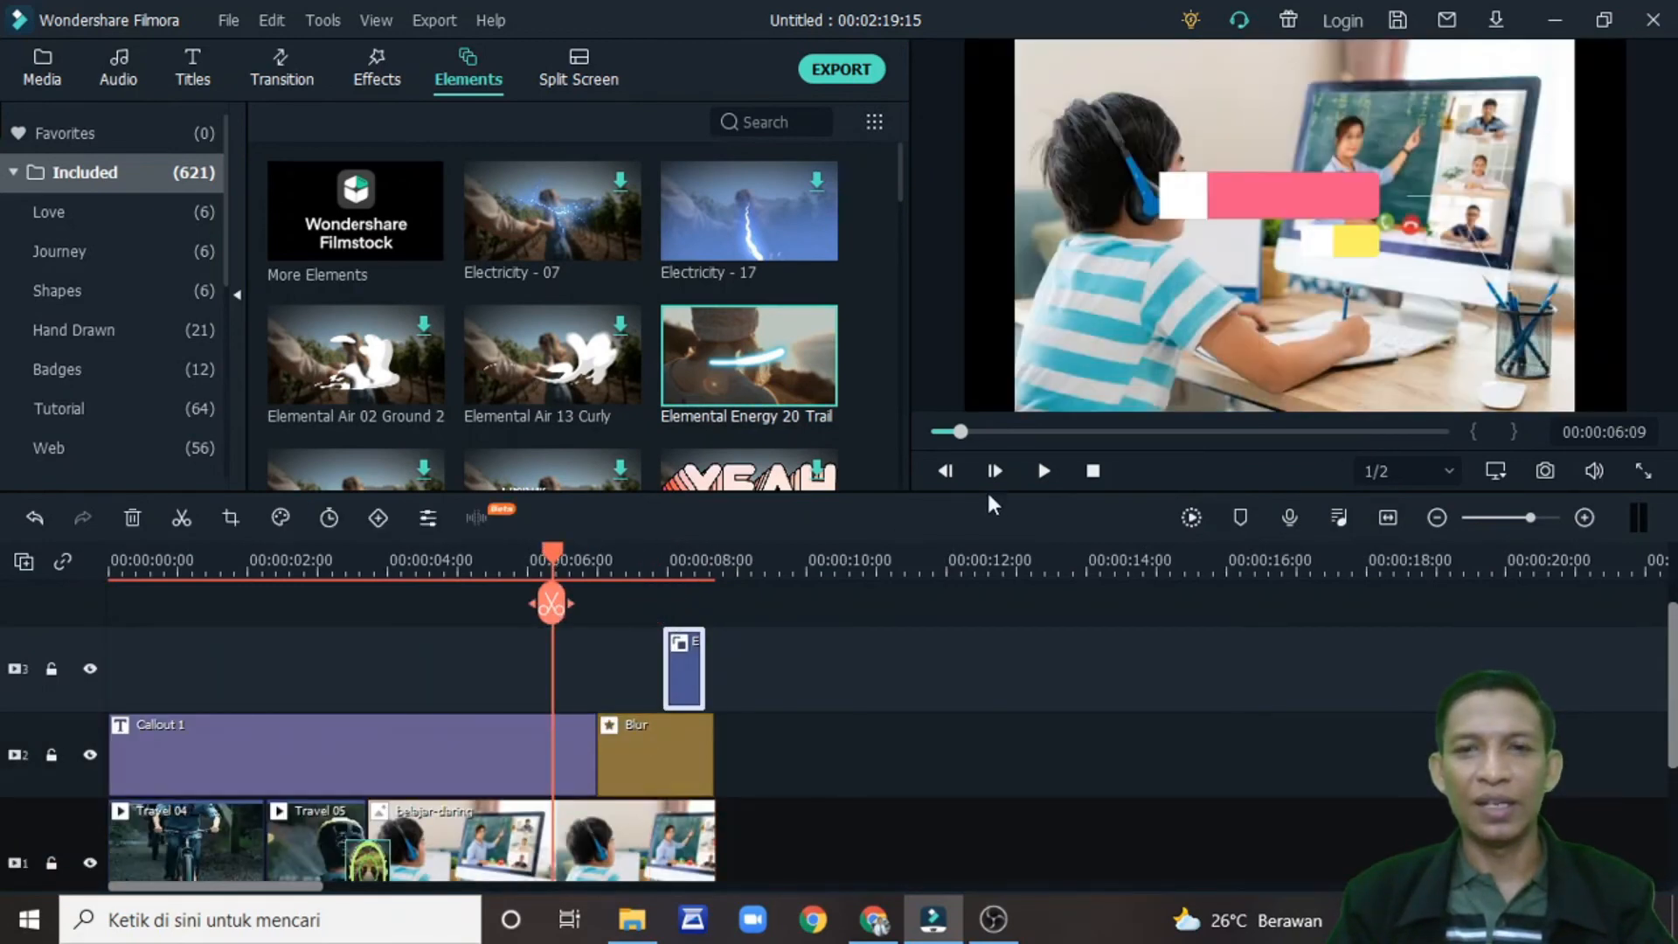
pyautogui.click(1045, 473)
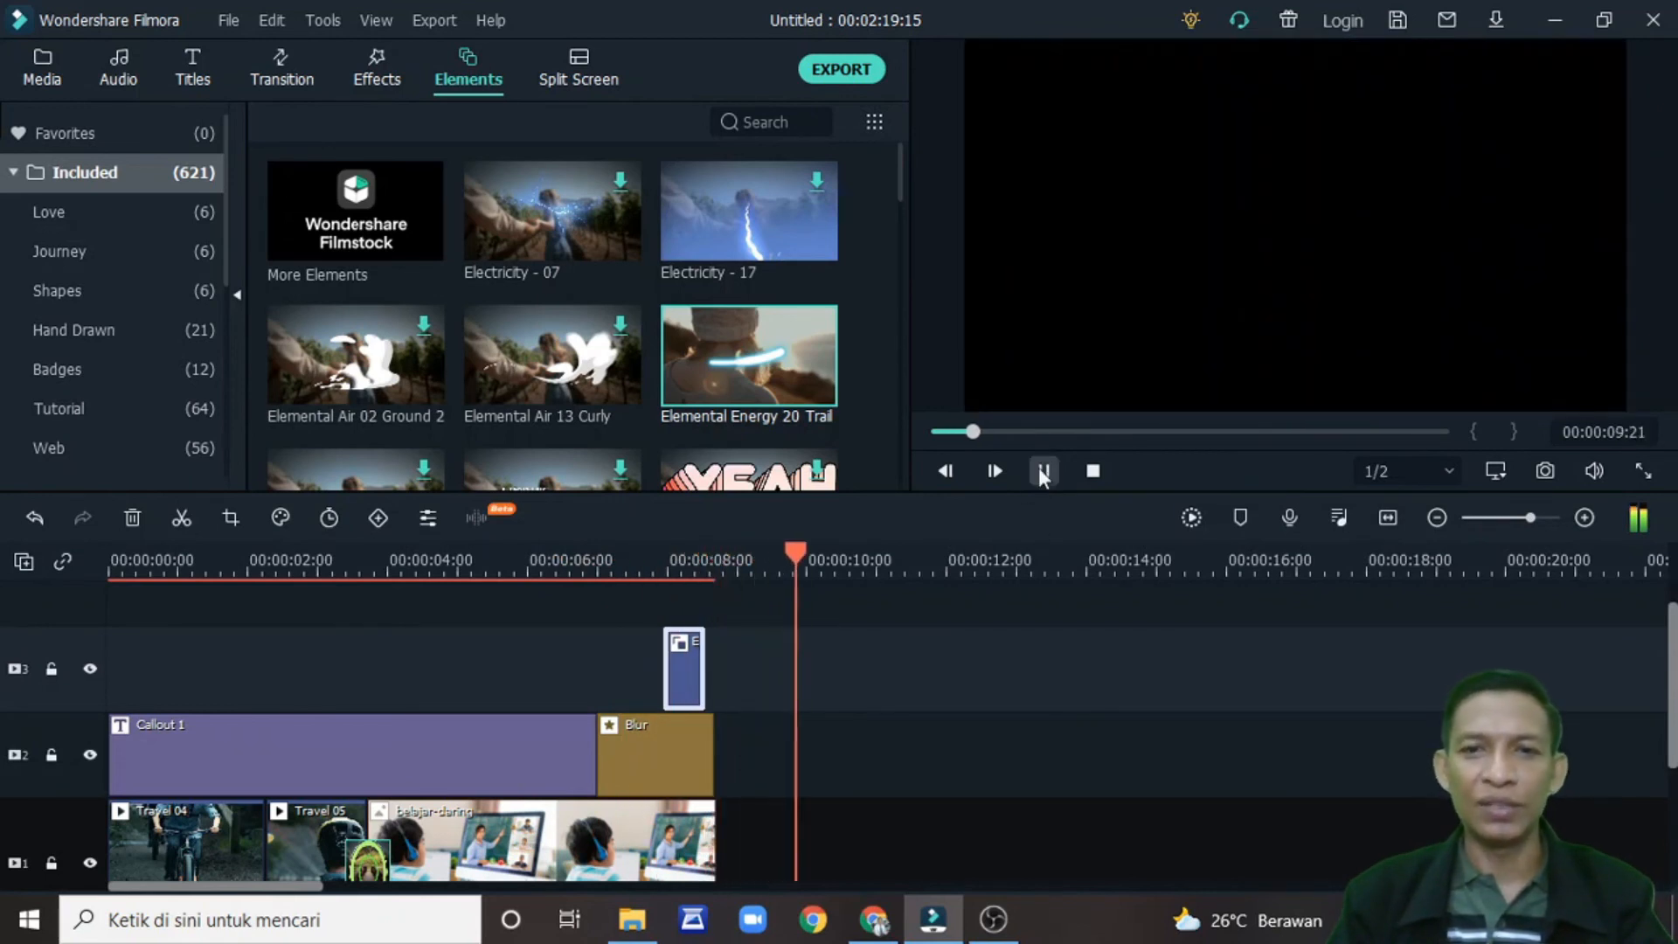
pyautogui.click(1042, 472)
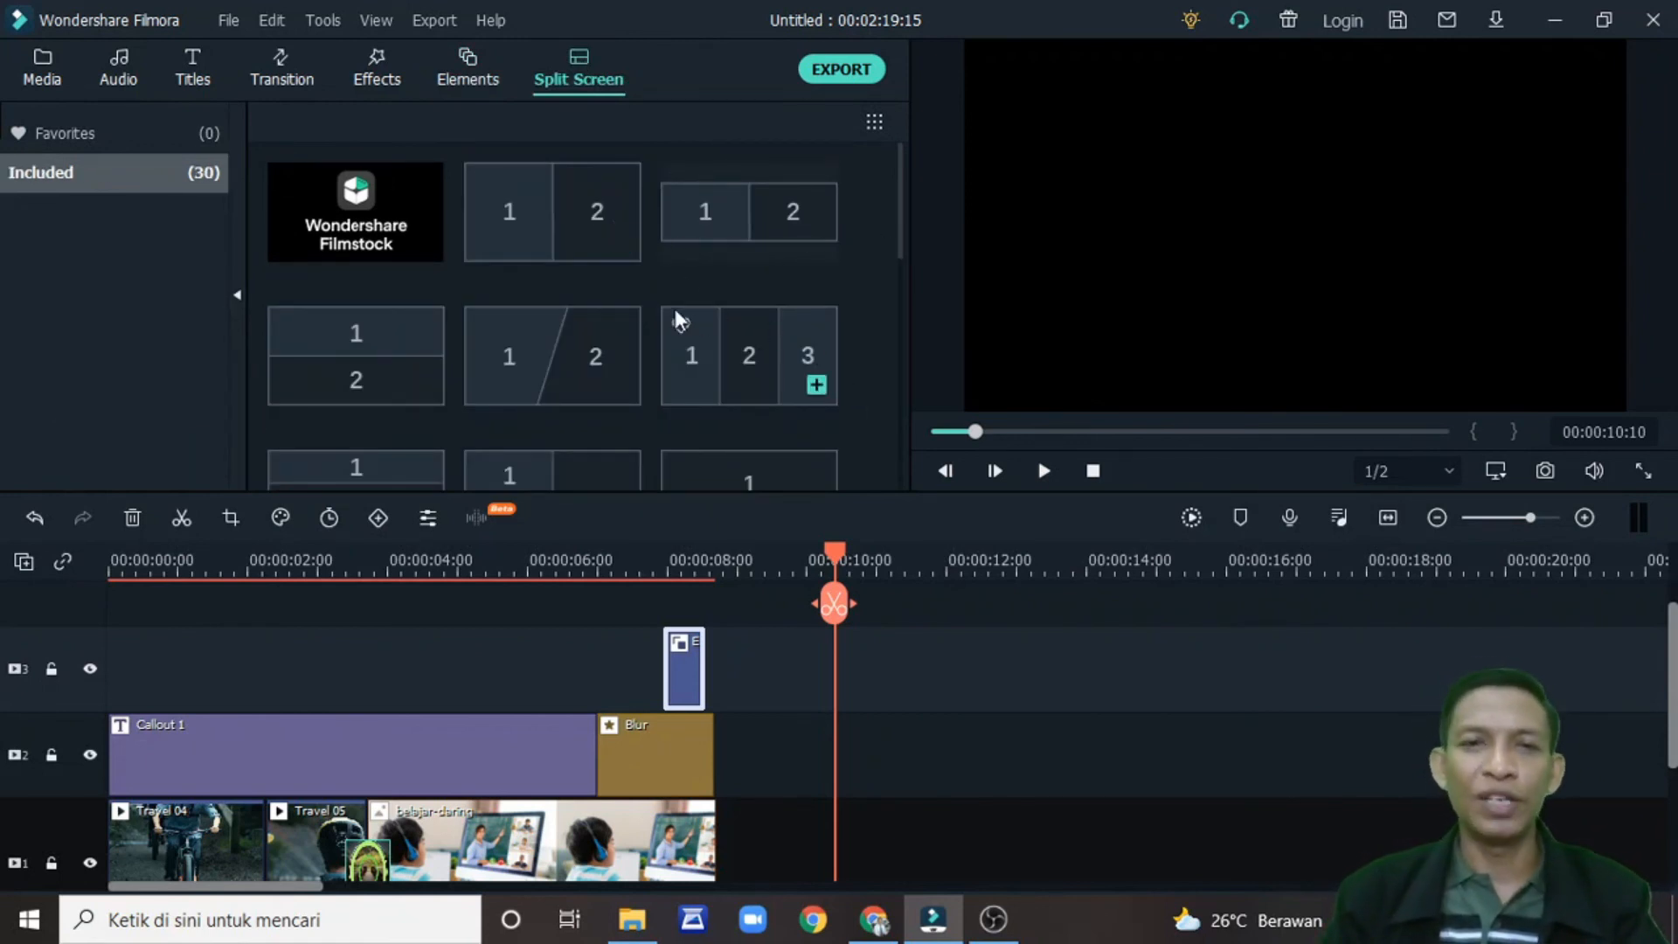
# Step: Look through the included split-screen layouts and move the playhead to 00:00:02:00
pyautogui.scroll(-5, 713, 354)
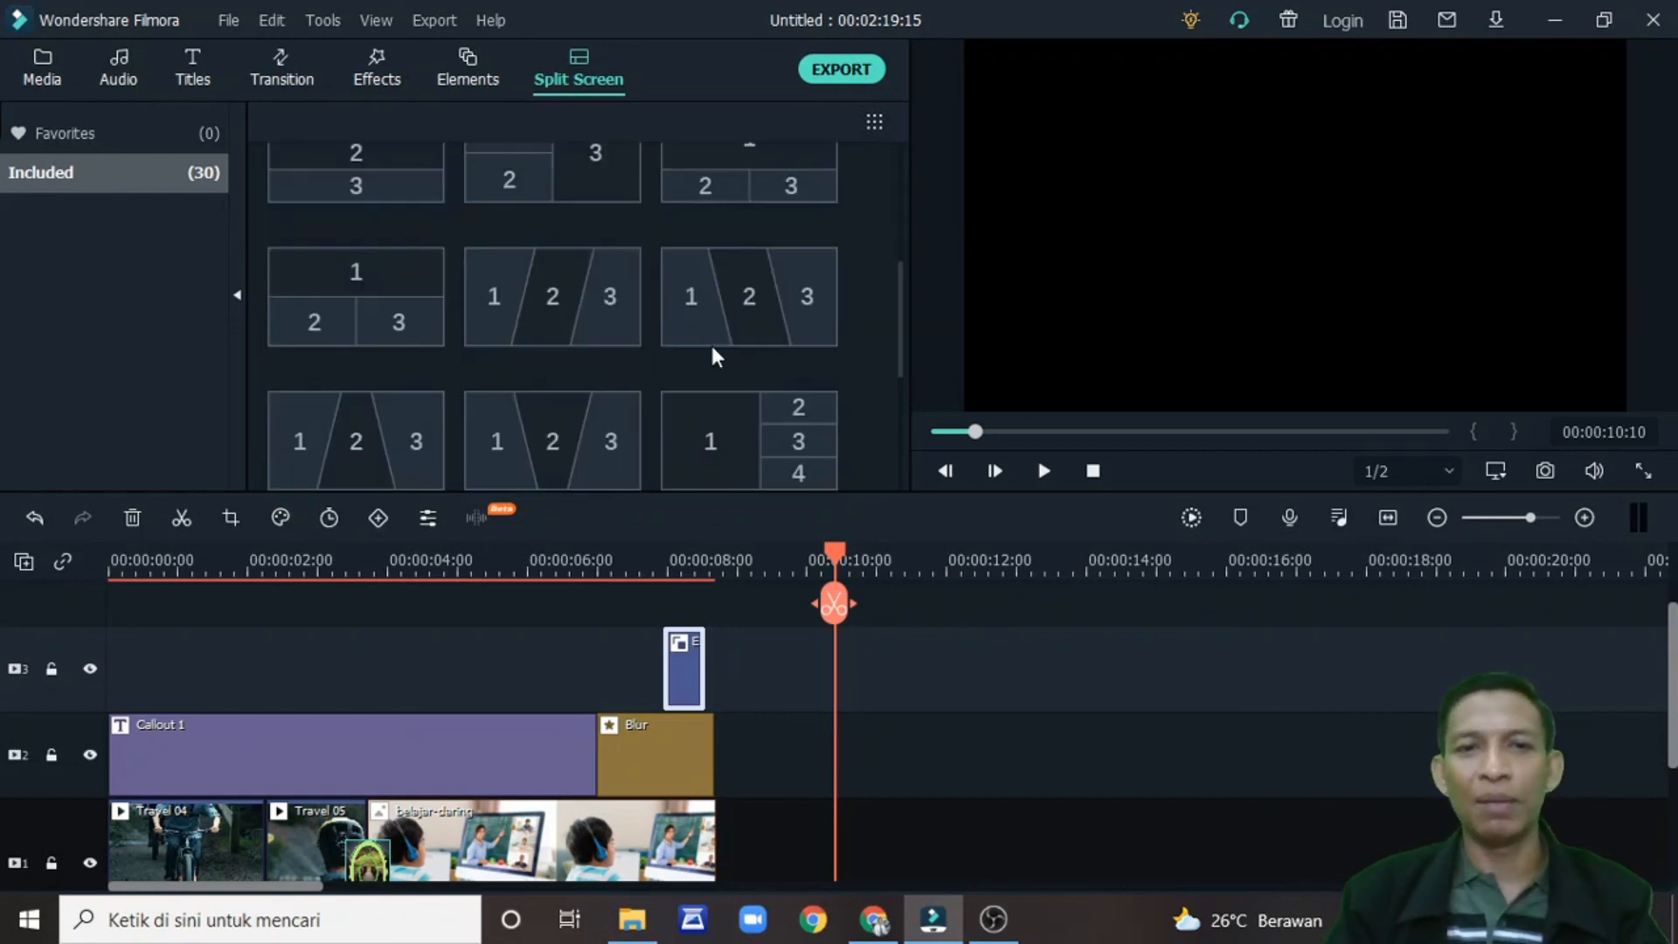
pyautogui.scroll(-3, 713, 354)
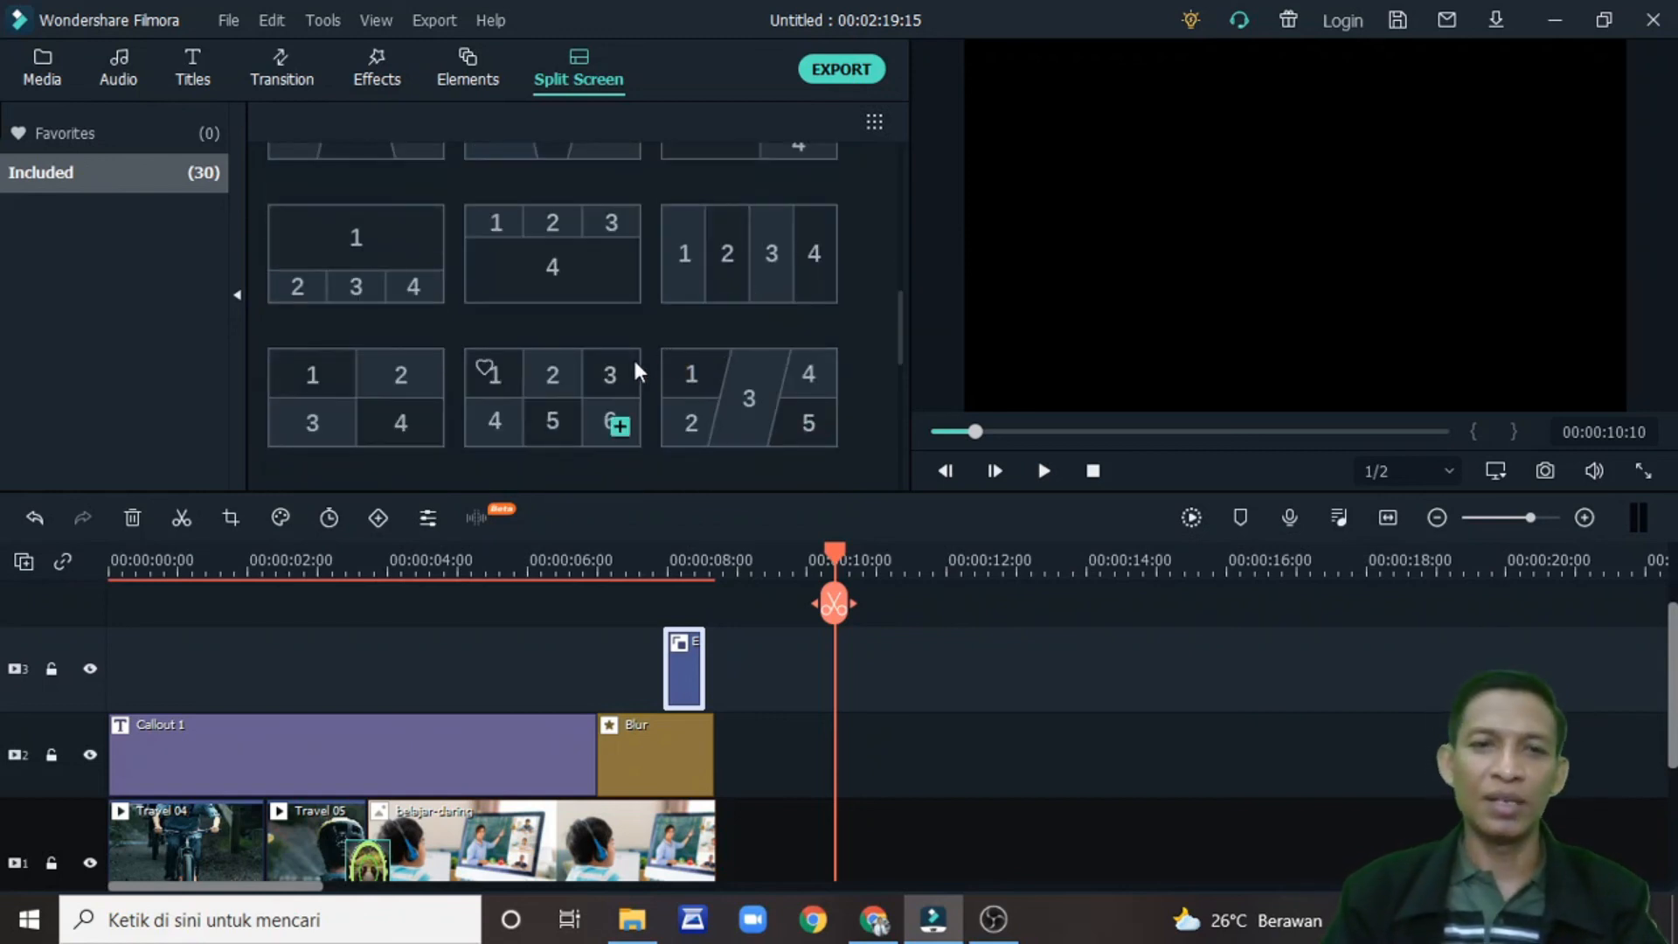
pyautogui.click(248, 557)
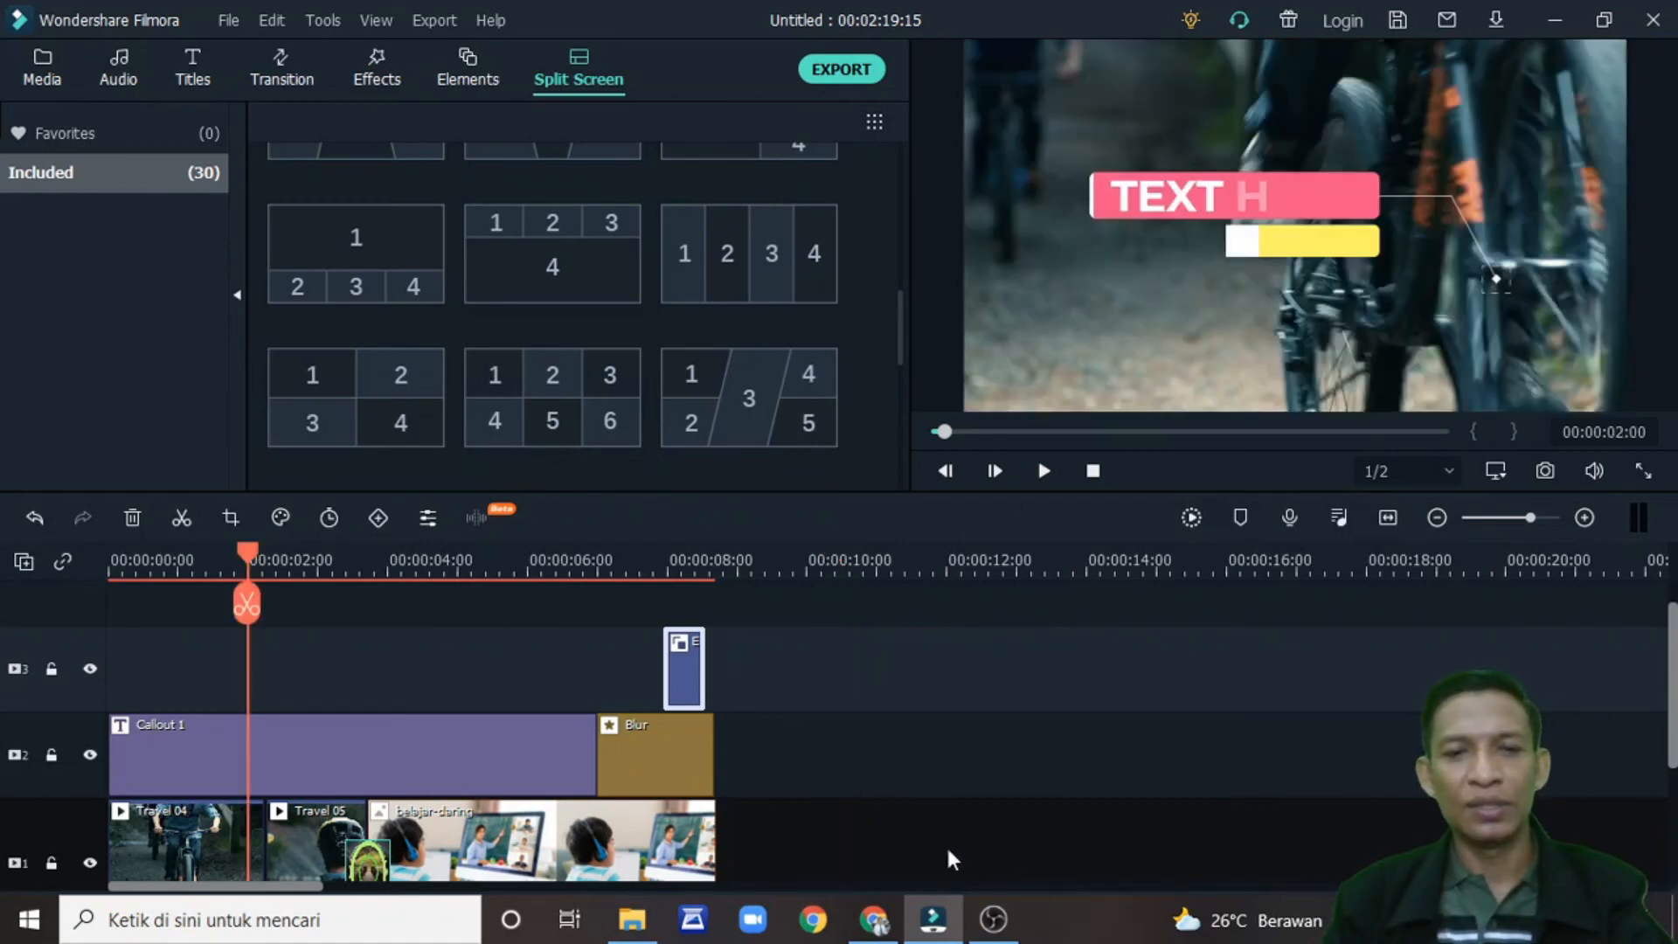
pyautogui.click(994, 934)
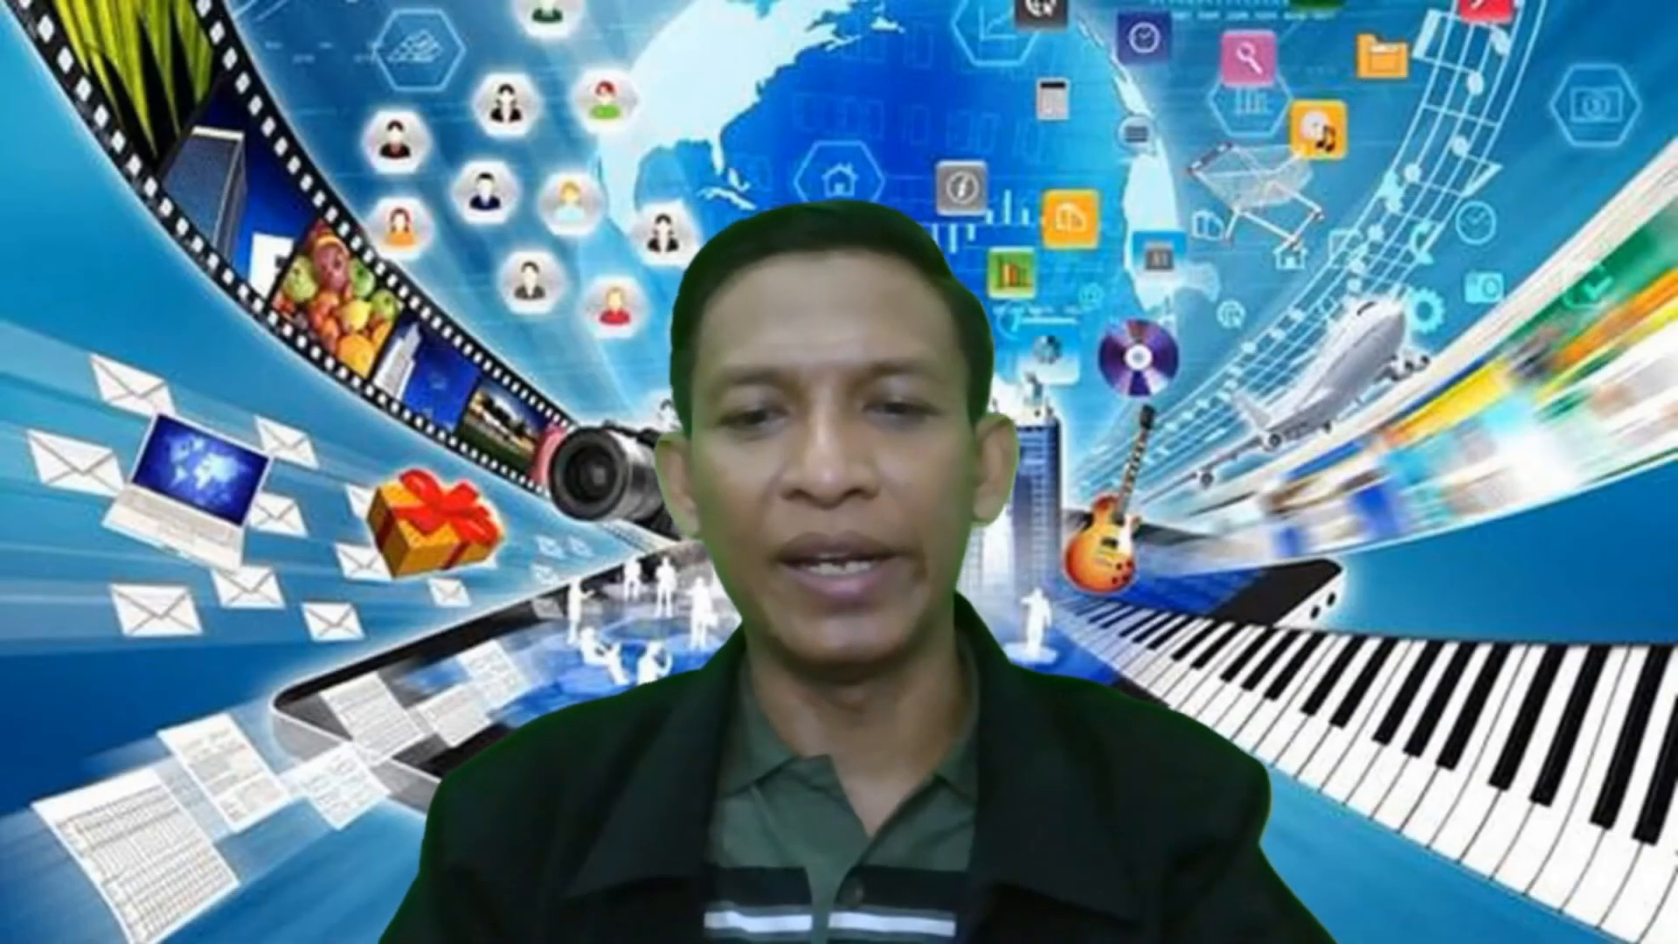